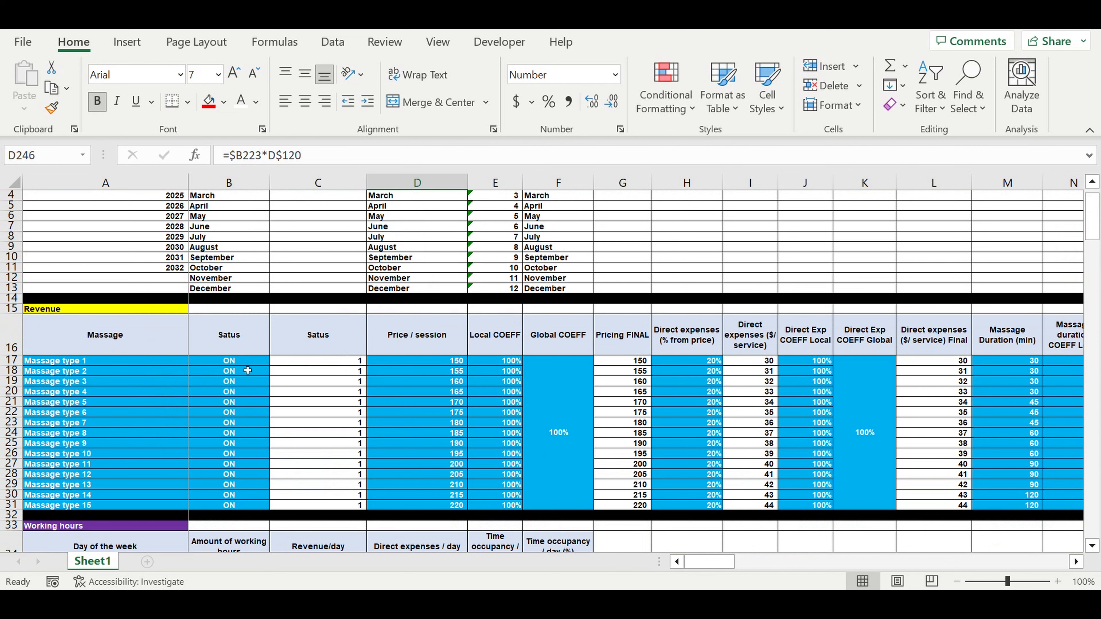
Examine the massage type names in the Revenue table and the status options offered for Massage type 2
{"action": "left_click_drag", "start_coordinate": [54, 336], "coordinate": [58, 480]}
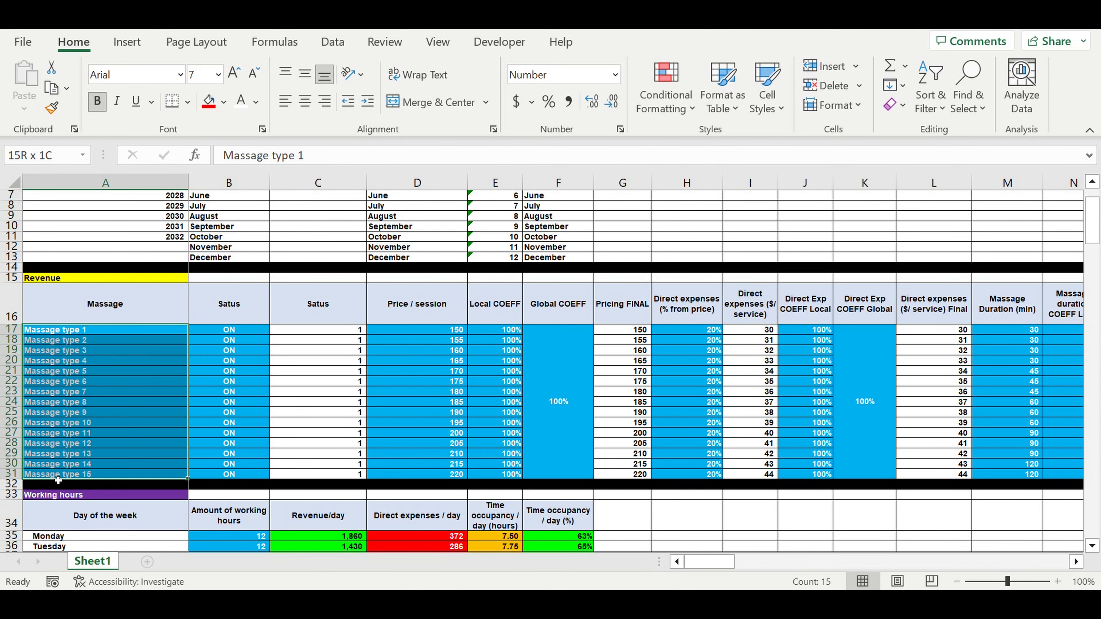
{"action": "left_click_drag", "start_coordinate": [230, 330], "coordinate": [226, 475]}
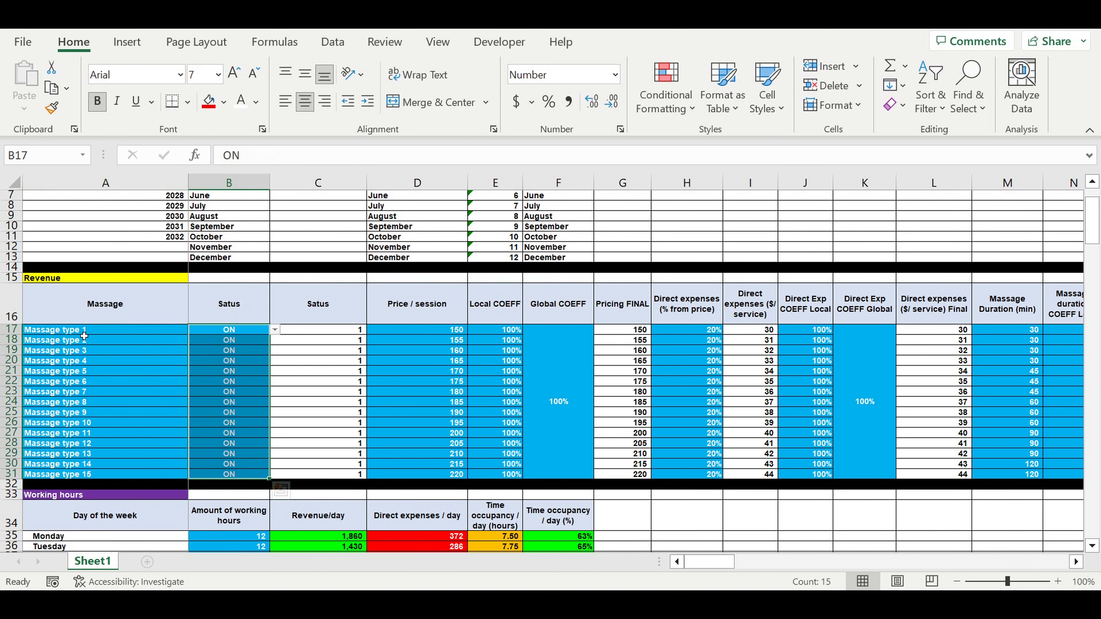
{"action": "left_click_drag", "start_coordinate": [84, 333], "coordinate": [90, 463]}
{"action": "left_click", "coordinate": [229, 341]}
{"action": "left_click", "coordinate": [279, 341]}
{"action": "left_click", "coordinate": [265, 341]}
{"action": "left_click", "coordinate": [275, 342]}
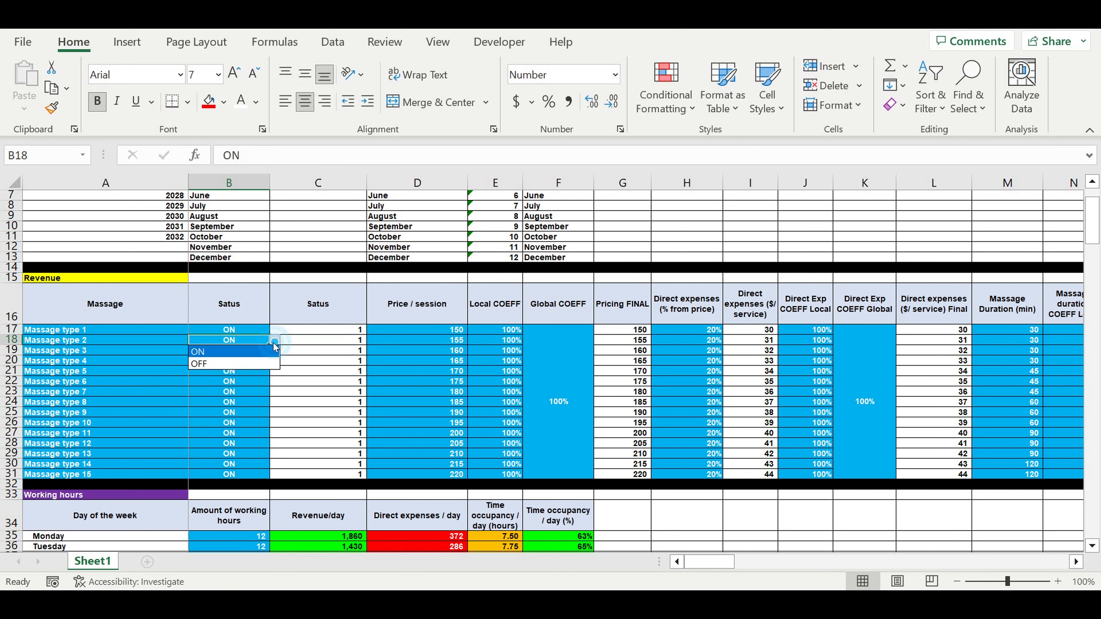
{"action": "key", "text": "Escape"}
Review the Revenue table's session prices, local and global coefficients, and direct expense columns for the massage types
{"action": "left_click_drag", "start_coordinate": [450, 333], "coordinate": [451, 474]}
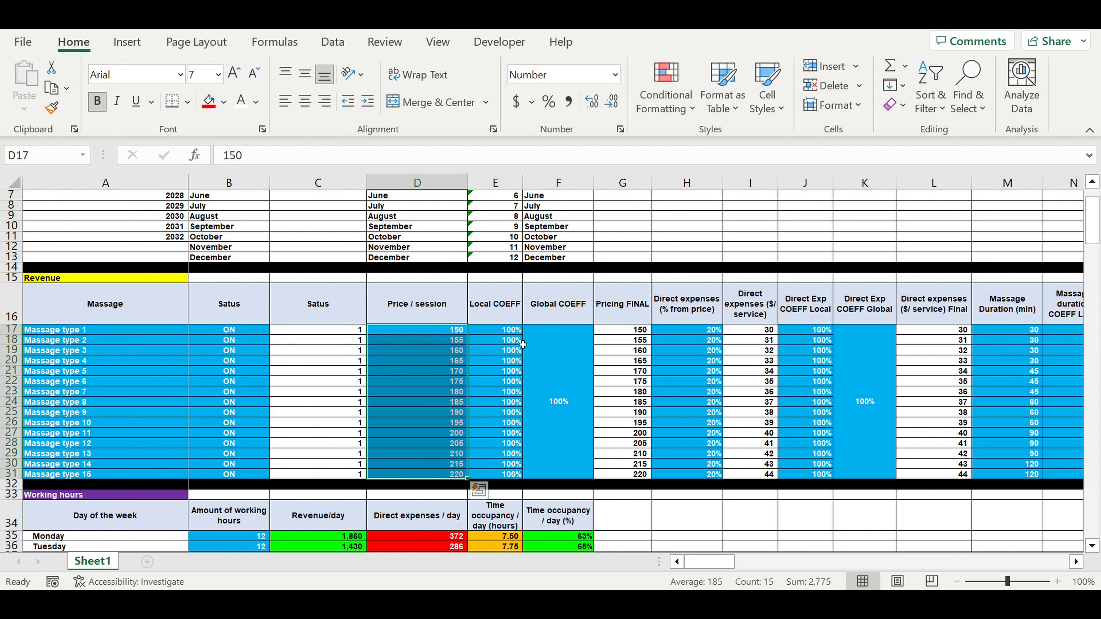
{"action": "left_click_drag", "start_coordinate": [499, 333], "coordinate": [498, 435]}
{"action": "left_click", "coordinate": [566, 371]}
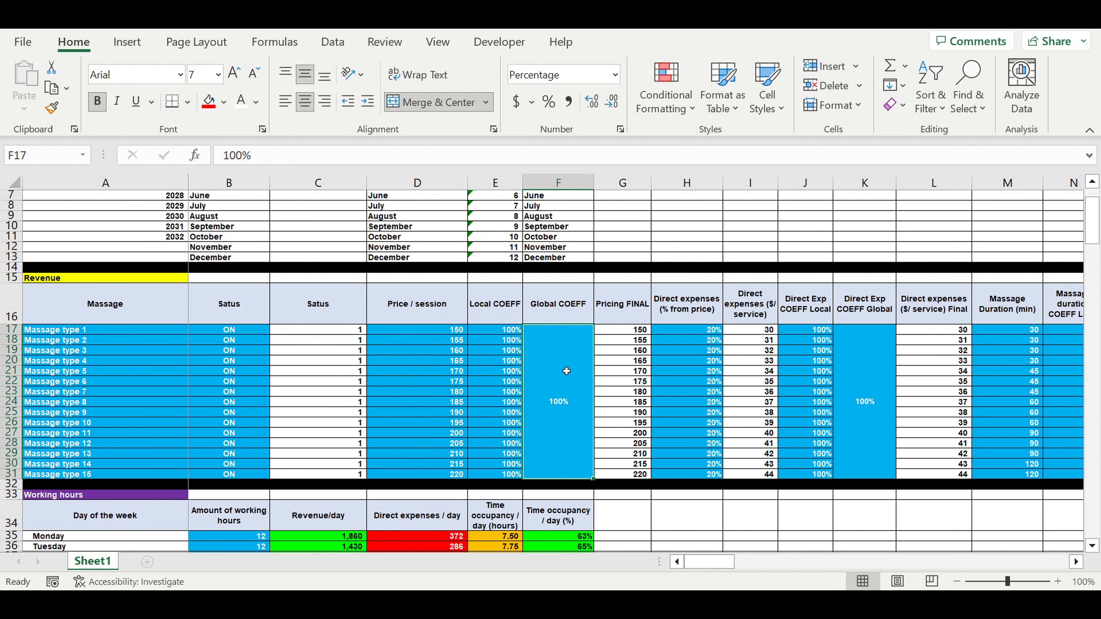
{"action": "left_click_drag", "start_coordinate": [693, 332], "coordinate": [697, 477]}
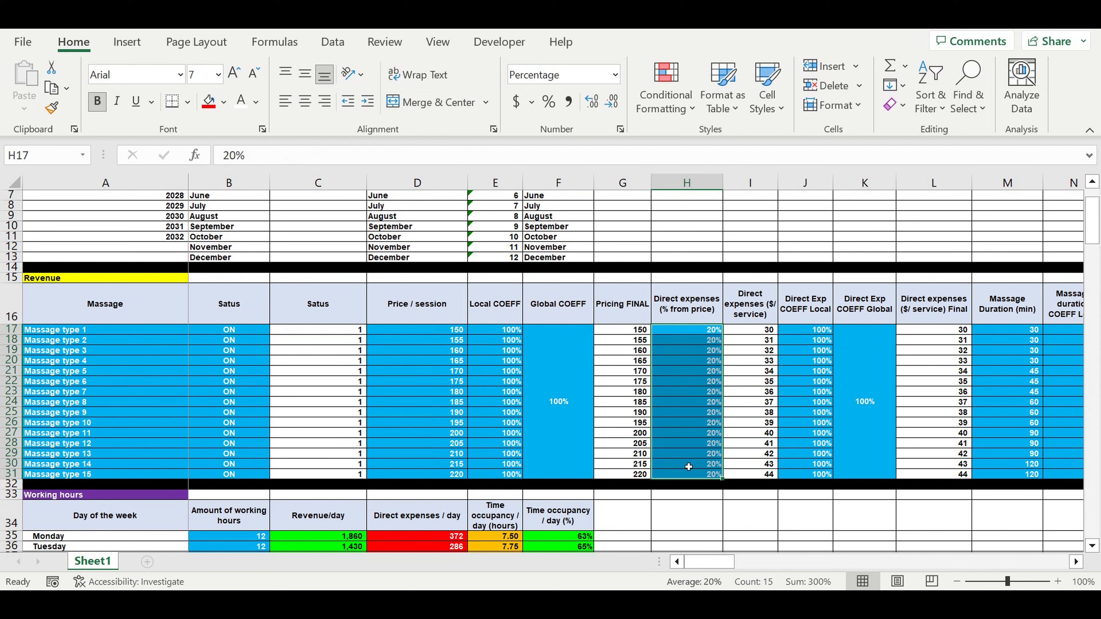
{"action": "left_click_drag", "start_coordinate": [79, 333], "coordinate": [176, 434]}
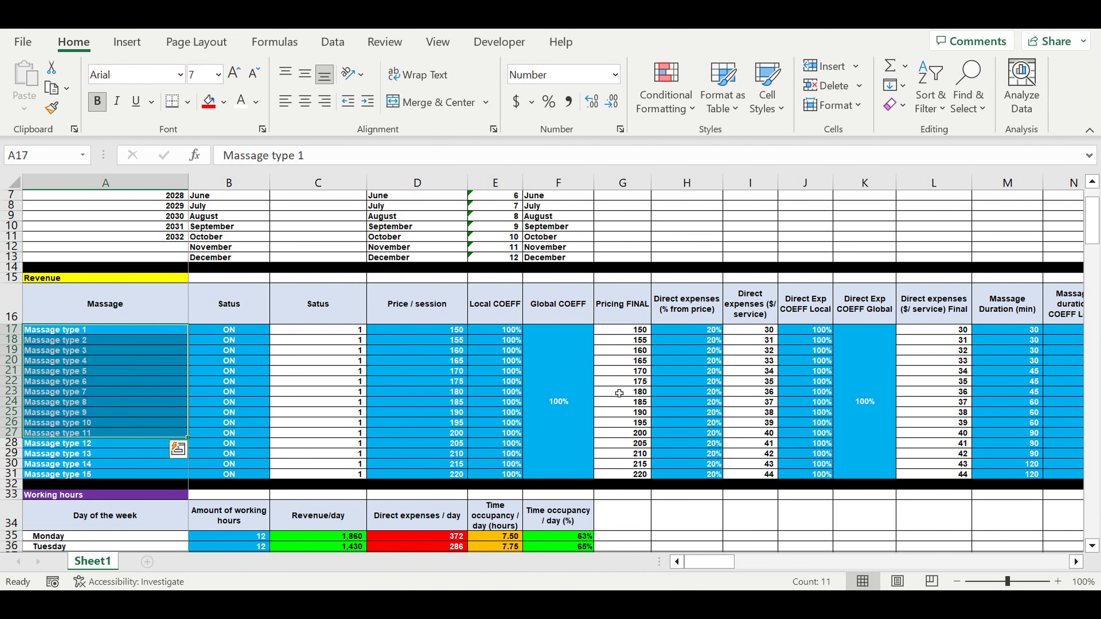
{"action": "left_click_drag", "start_coordinate": [823, 333], "coordinate": [847, 430]}
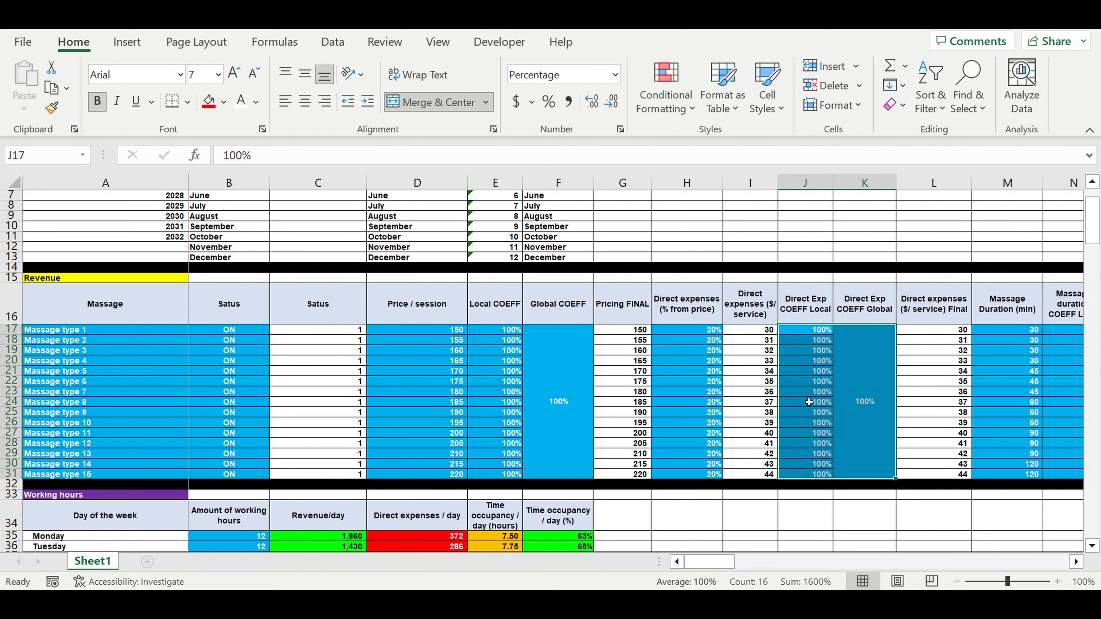
{"action": "left_click", "coordinate": [762, 343]}
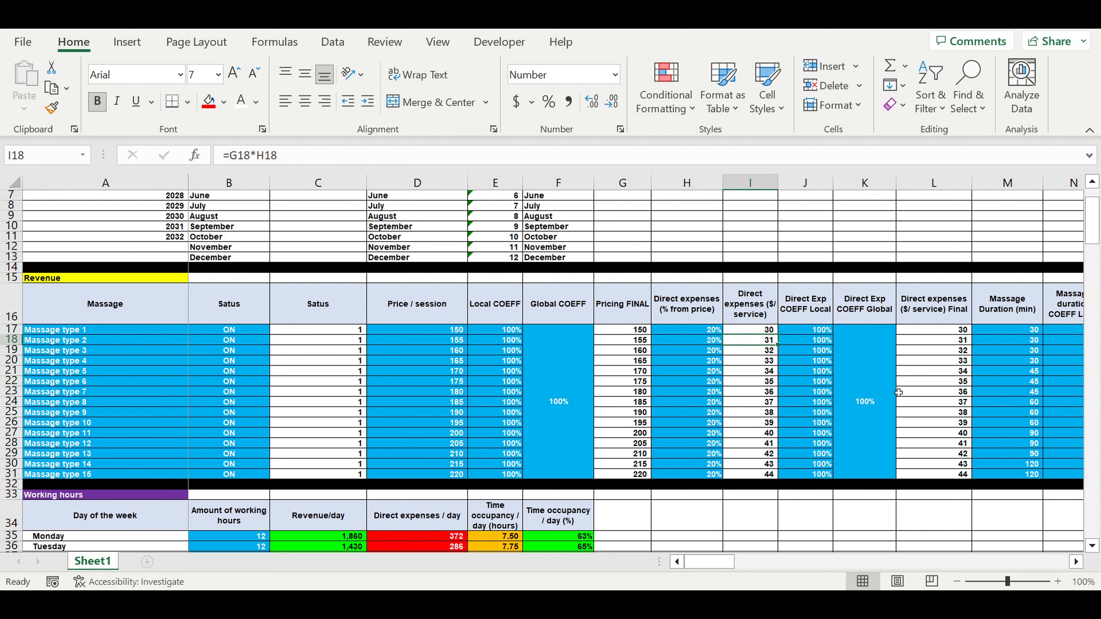
Examine the massage duration column and its local and global duration coefficients in the Revenue table
{"action": "left_click", "coordinate": [1076, 561]}
{"action": "left_click", "coordinate": [1077, 562]}
{"action": "left_click", "coordinate": [1077, 563]}
{"action": "left_click", "coordinate": [1077, 562]}
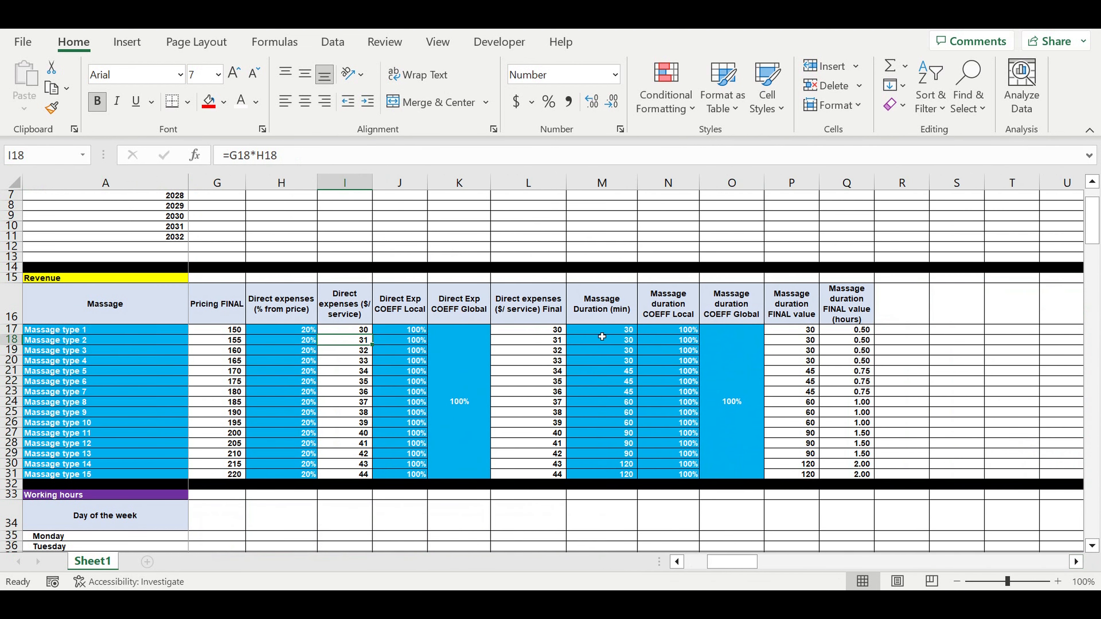
{"action": "left_click_drag", "start_coordinate": [607, 334], "coordinate": [732, 446]}
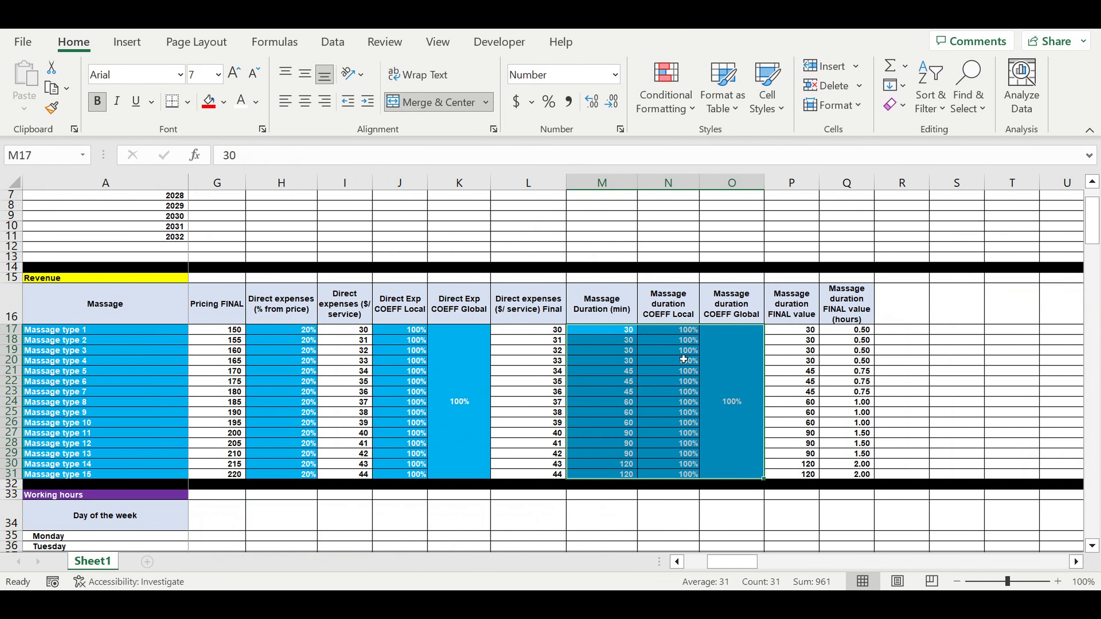
{"action": "left_click", "coordinate": [681, 335]}
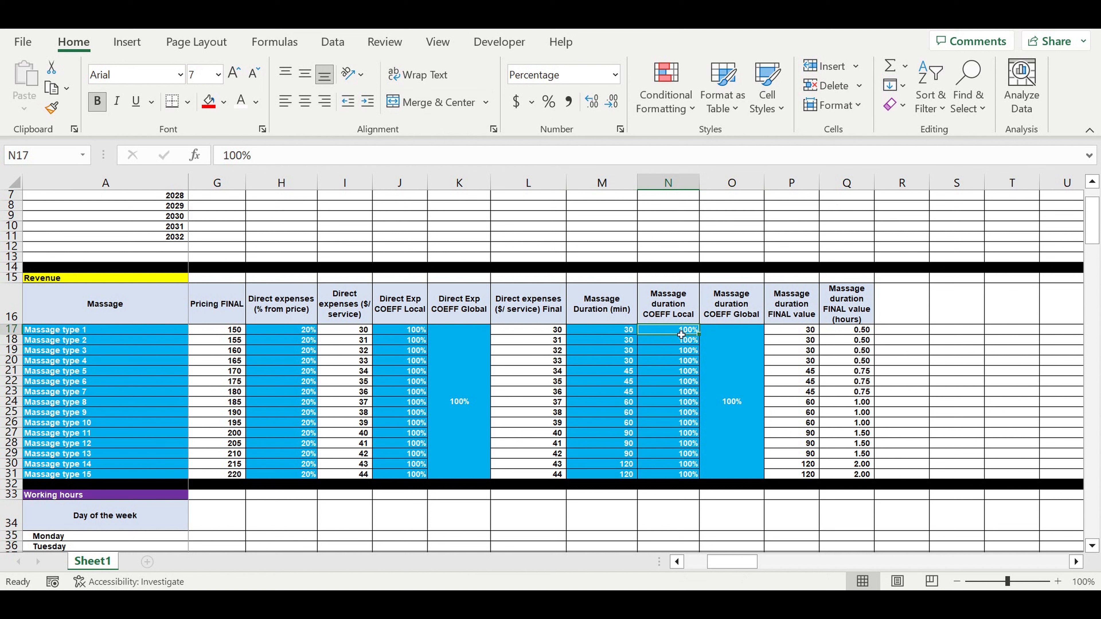
{"action": "left_click_drag", "start_coordinate": [681, 335], "coordinate": [713, 454]}
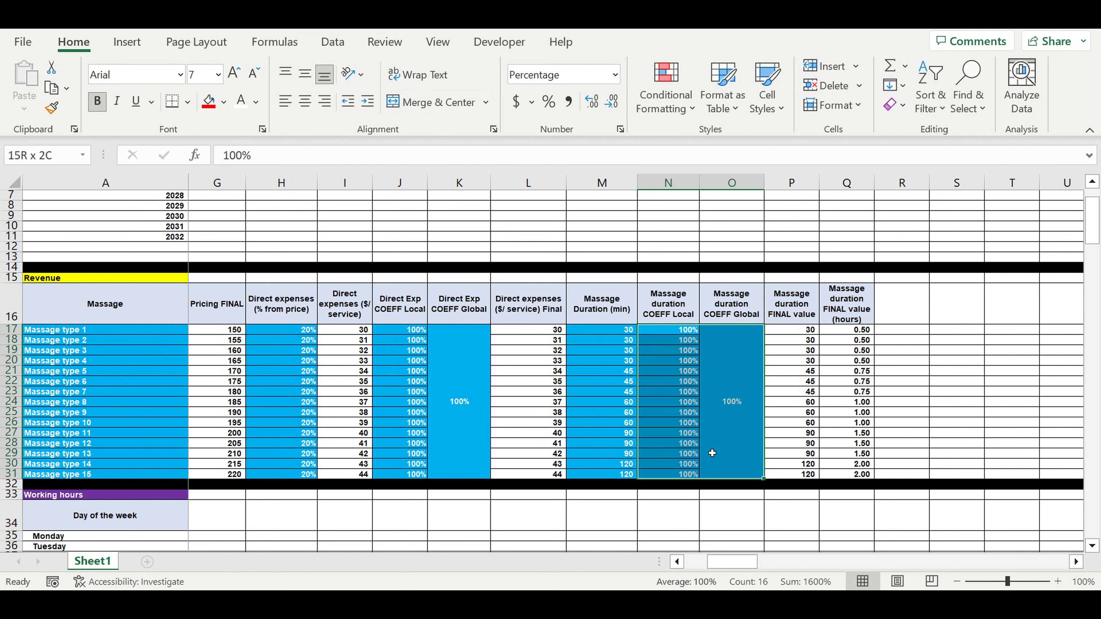
{"action": "left_click", "coordinate": [664, 381]}
{"action": "left_click", "coordinate": [745, 381]}
{"action": "left_click", "coordinate": [616, 362]}
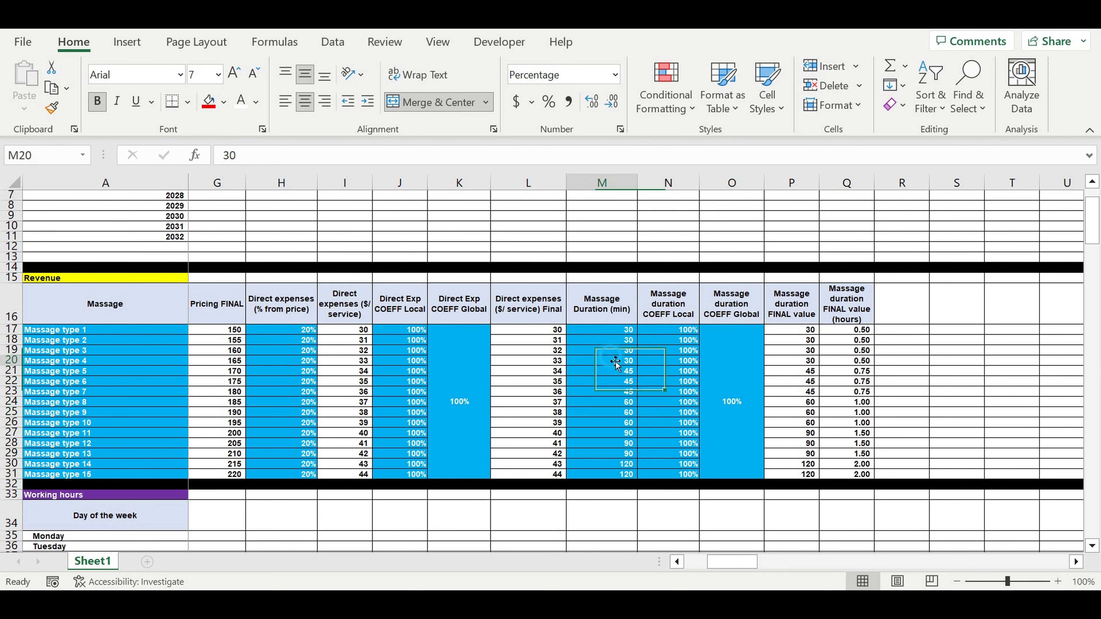
Review the Working hours table's days, working hours, daily revenue, direct expenses and time occupancy in hours
{"action": "left_click_drag", "start_coordinate": [737, 563], "coordinate": [713, 563]}
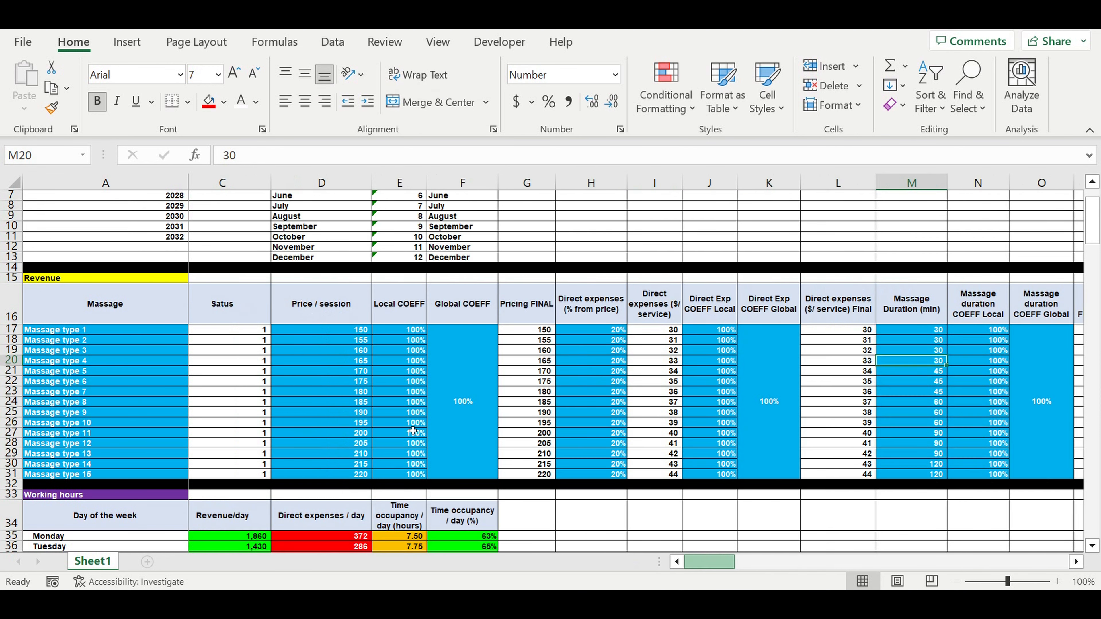
{"action": "scroll", "coordinate": [413, 431], "scroll_direction": "left", "scroll_amount": 1}
{"action": "scroll", "coordinate": [395, 412], "scroll_direction": "down", "scroll_amount": 4}
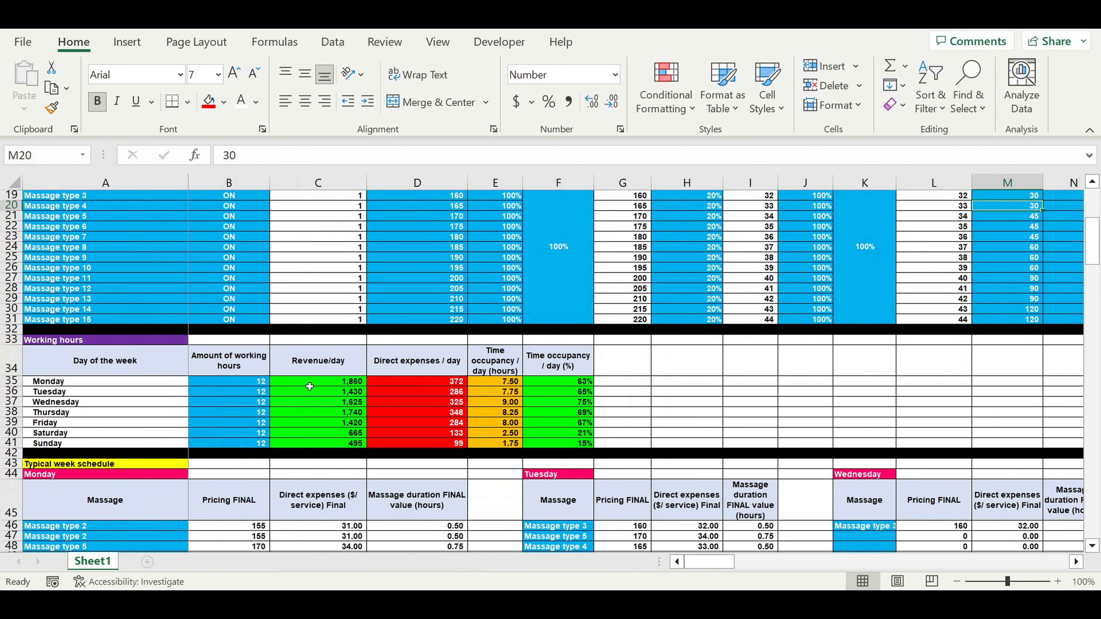
{"action": "left_click_drag", "start_coordinate": [239, 384], "coordinate": [240, 444]}
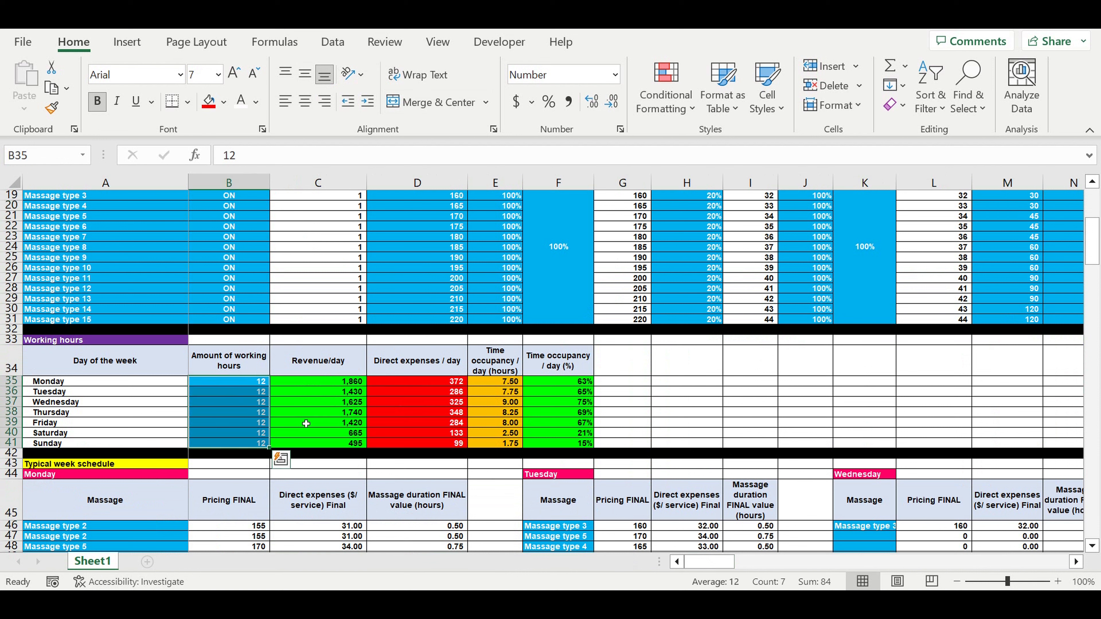
{"action": "left_click", "coordinate": [69, 383]}
{"action": "left_click", "coordinate": [67, 391]}
{"action": "left_click", "coordinate": [70, 401]}
{"action": "left_click", "coordinate": [70, 433]}
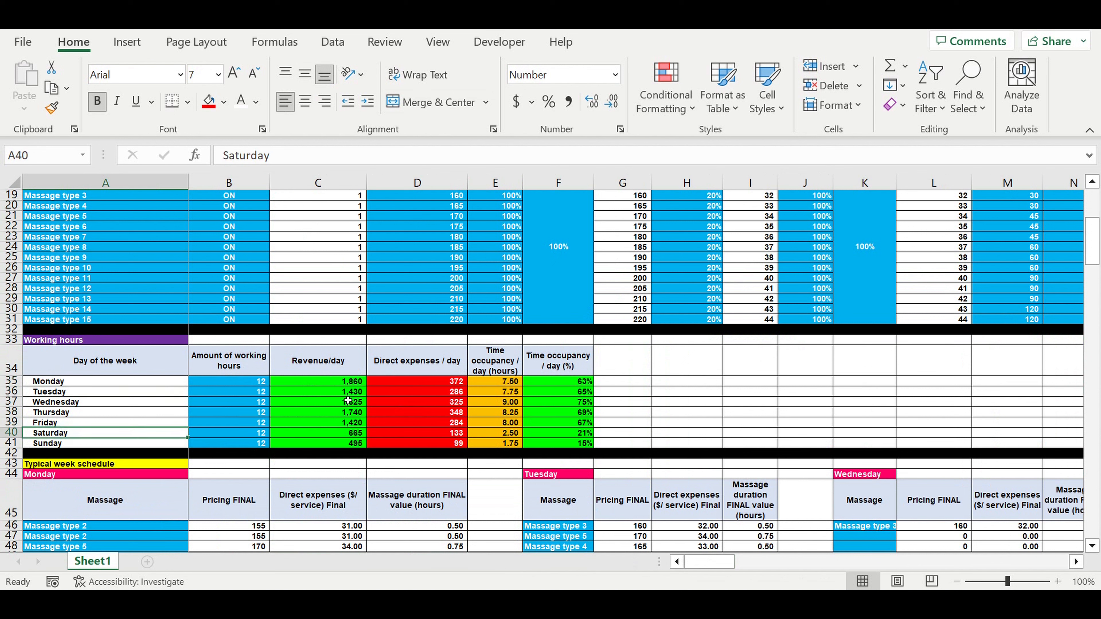
{"action": "left_click_drag", "start_coordinate": [349, 382], "coordinate": [349, 443]}
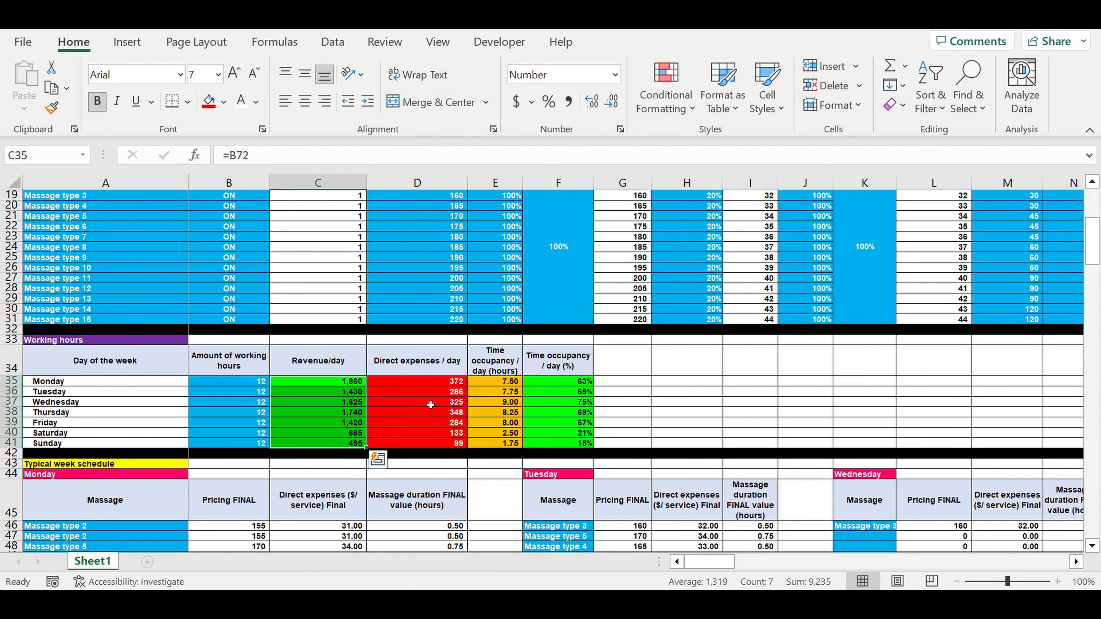
{"action": "left_click_drag", "start_coordinate": [439, 381], "coordinate": [440, 454]}
{"action": "left_click_drag", "start_coordinate": [501, 382], "coordinate": [501, 450]}
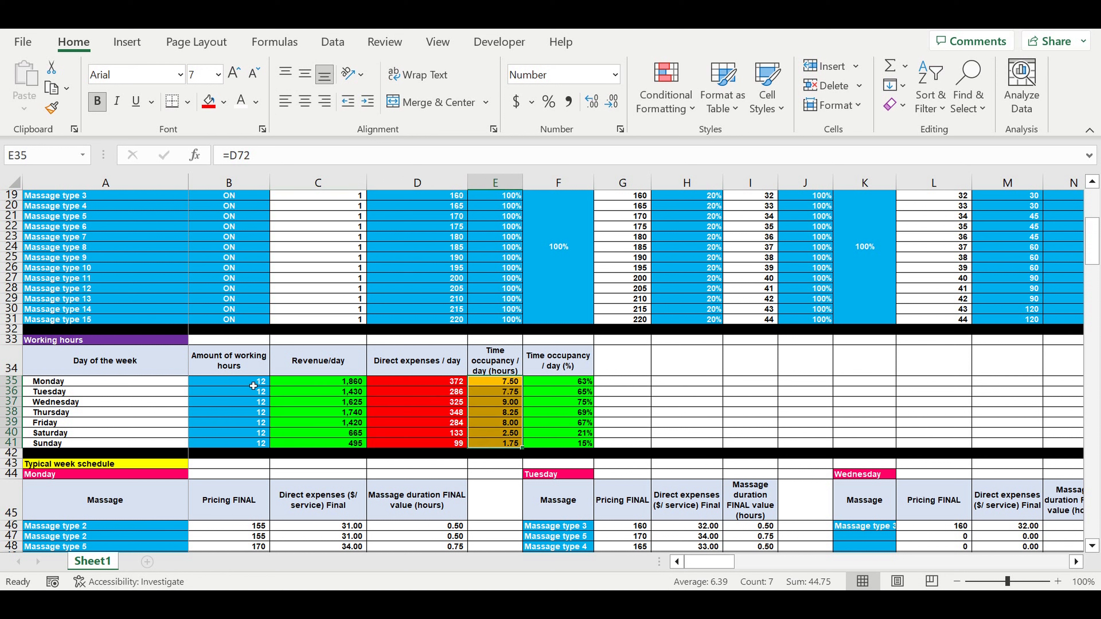
Inspect Monday's time occupancy percentage formula along with the occupied hours and working hours it uses
{"action": "left_click", "coordinate": [245, 385]}
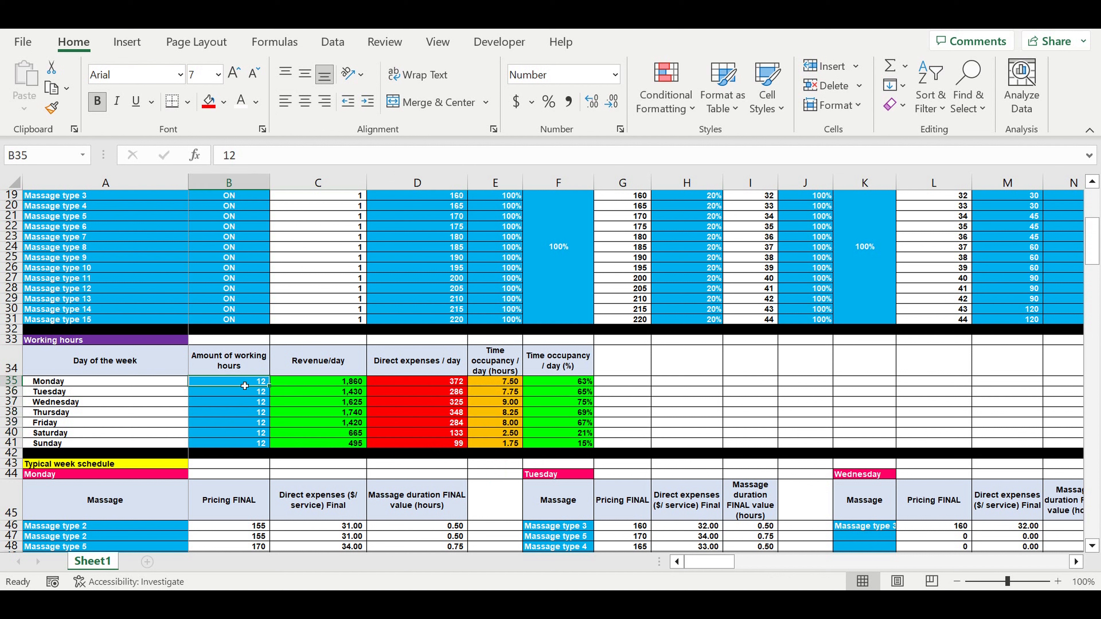
{"action": "left_click", "coordinate": [565, 386]}
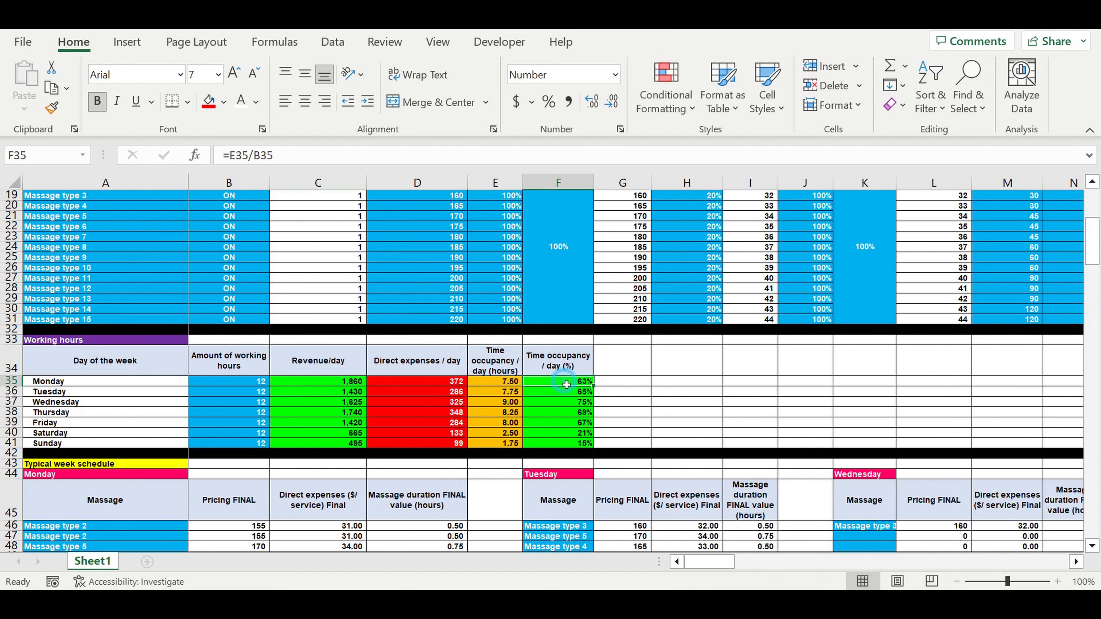
{"action": "left_click", "coordinate": [504, 385]}
{"action": "left_click", "coordinate": [253, 384]}
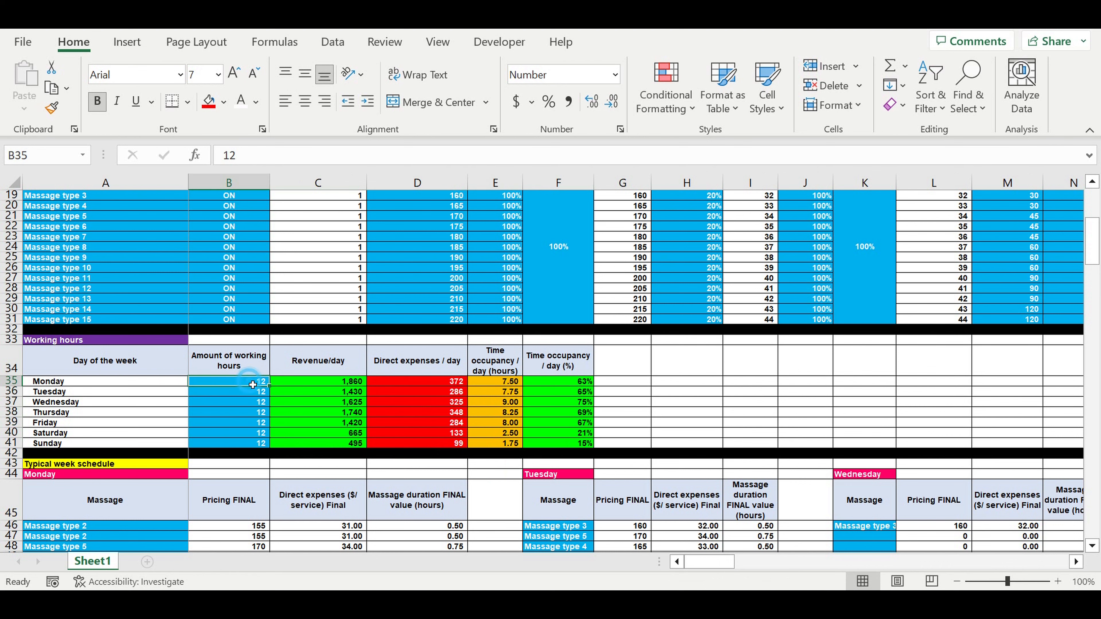
Look over the Monday, Tuesday and Wednesday sections of the typical week schedule
{"action": "scroll", "coordinate": [500, 417], "scroll_direction": "down", "scroll_amount": 1}
{"action": "scroll", "coordinate": [500, 413], "scroll_direction": "down", "scroll_amount": 5}
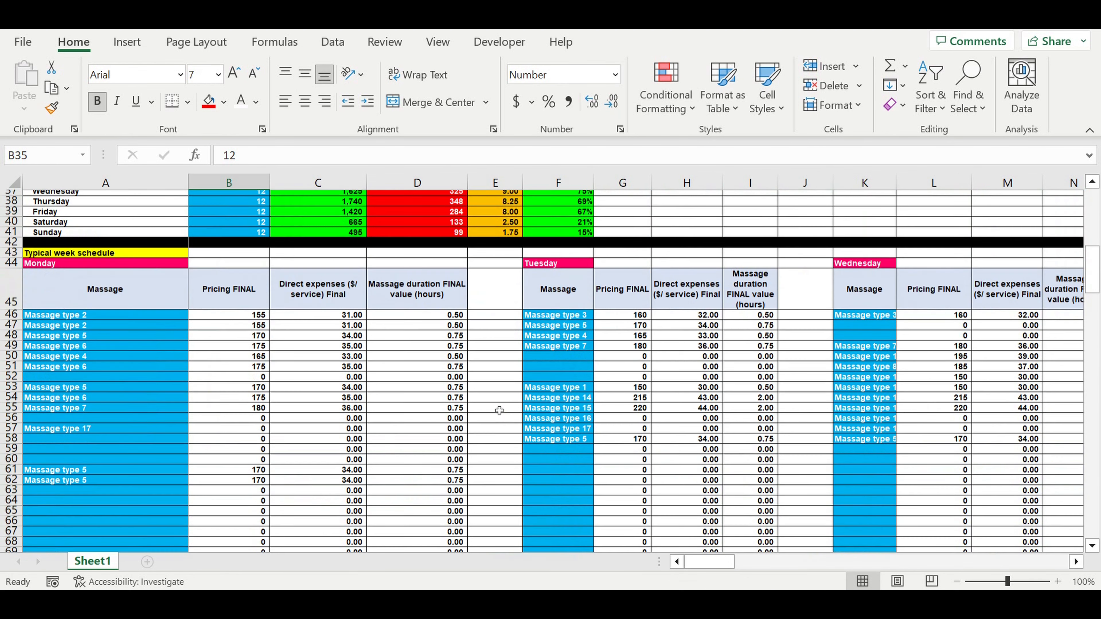
{"action": "scroll", "coordinate": [498, 405], "scroll_direction": "up", "scroll_amount": 1}
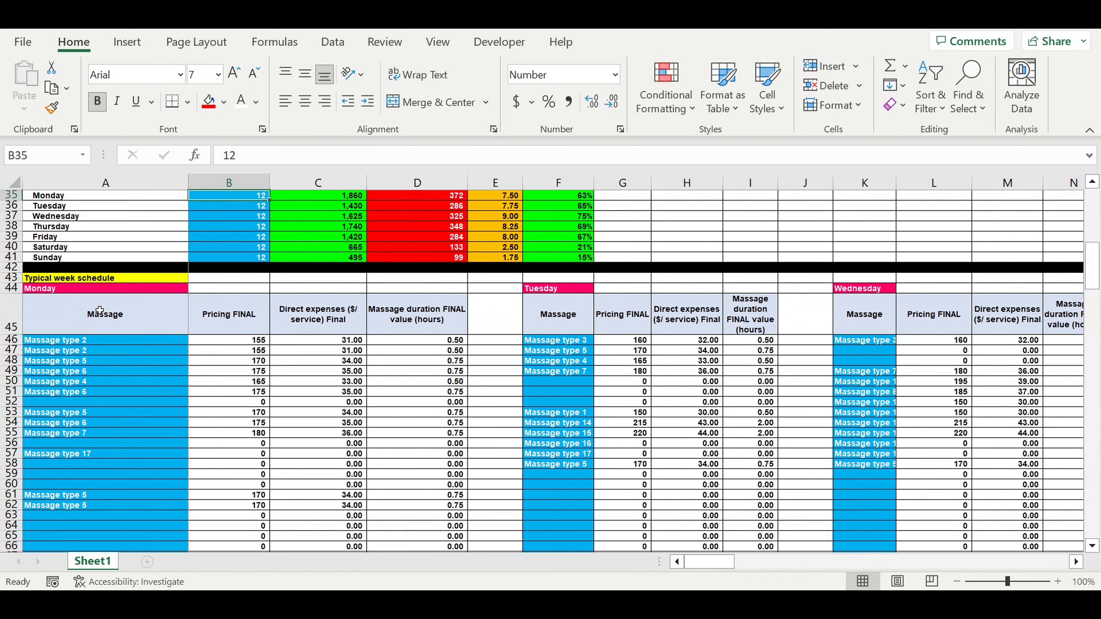
{"action": "left_click", "coordinate": [77, 290]}
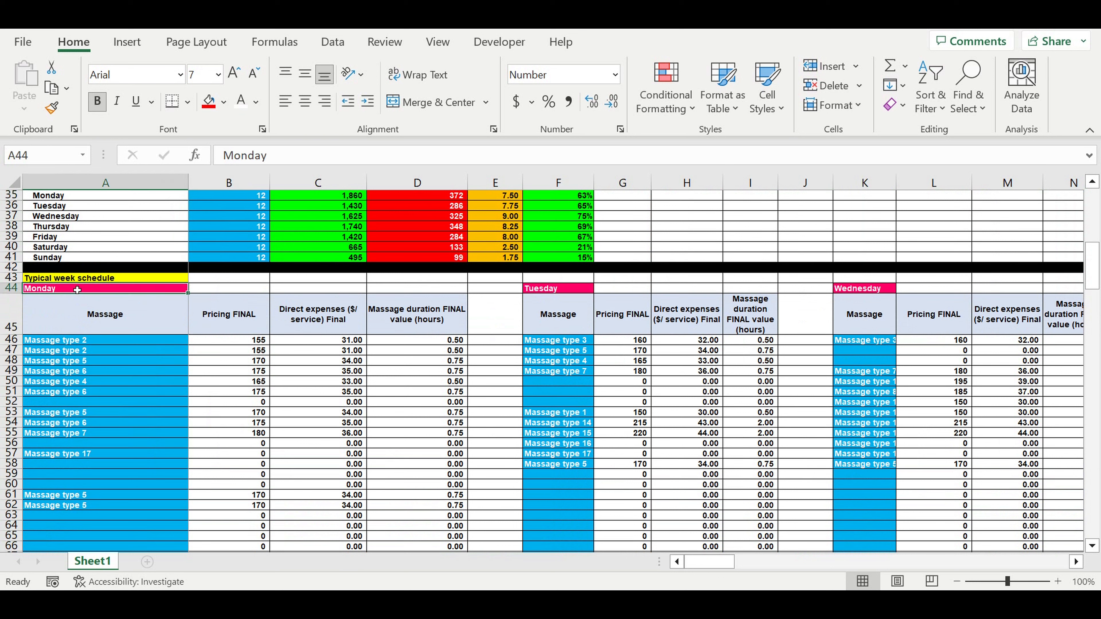
{"action": "left_click", "coordinate": [554, 290]}
{"action": "left_click", "coordinate": [852, 290]}
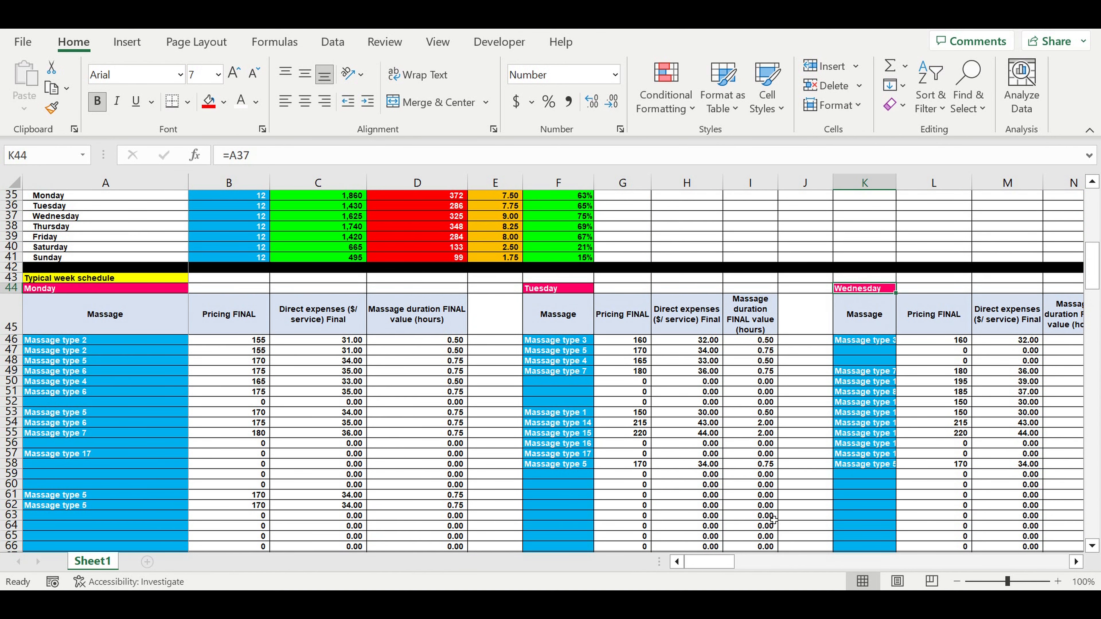
Assign Massage type 7 to the empty Monday slot in cell A52 of the typical week schedule
{"action": "scroll", "coordinate": [101, 398], "scroll_direction": "up", "scroll_amount": 3}
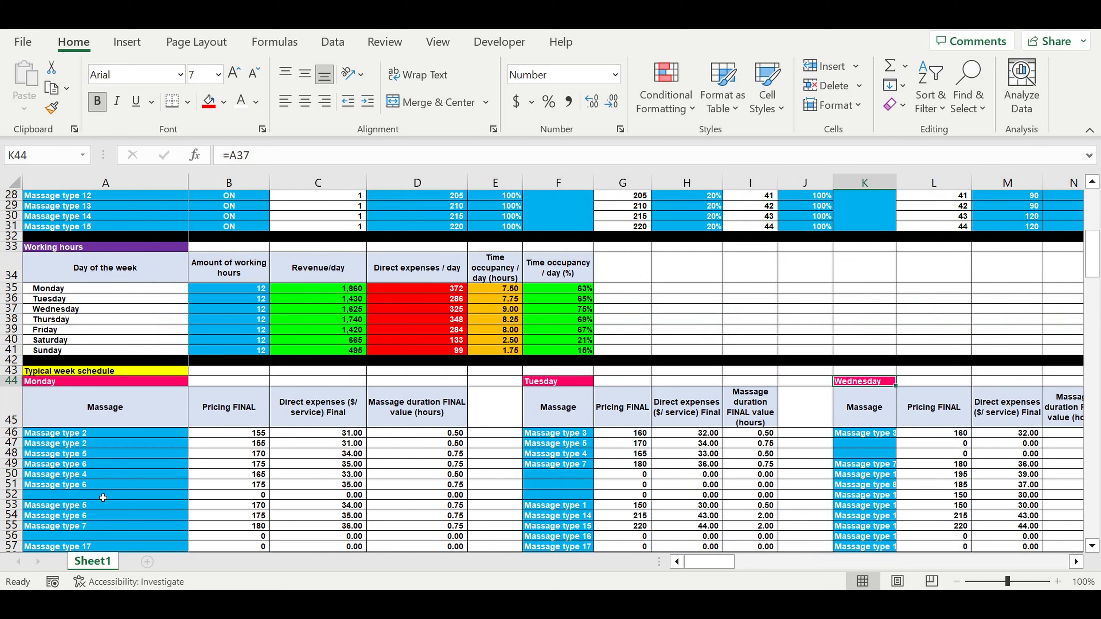
{"action": "left_click", "coordinate": [101, 497]}
{"action": "left_click", "coordinate": [194, 503]}
{"action": "left_click", "coordinate": [186, 496]}
{"action": "left_click", "coordinate": [193, 496]}
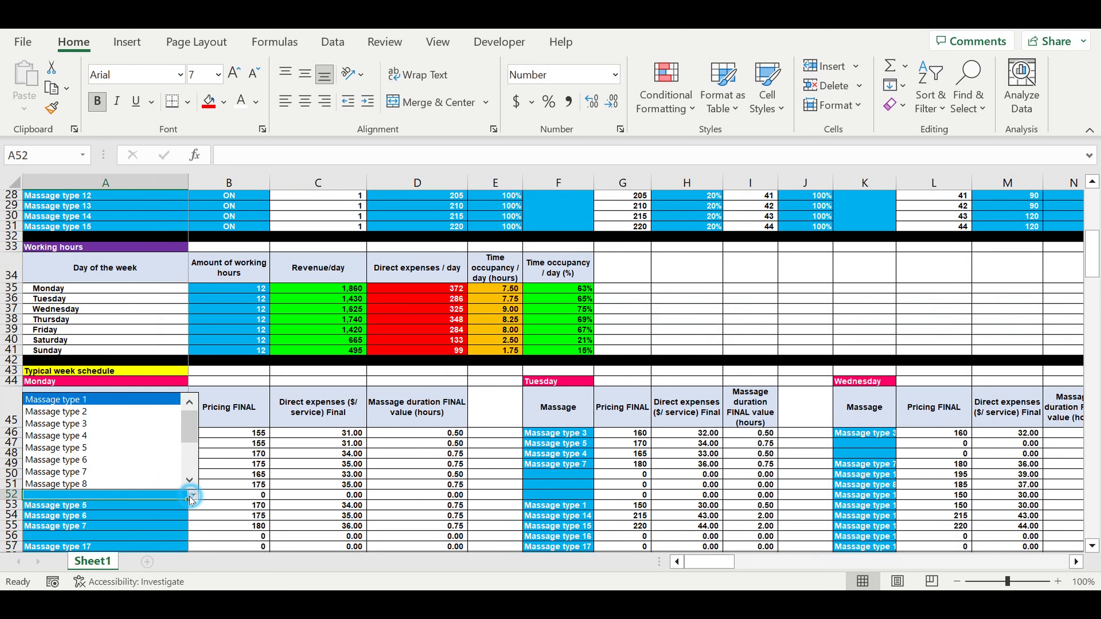
{"action": "left_click", "coordinate": [78, 473]}
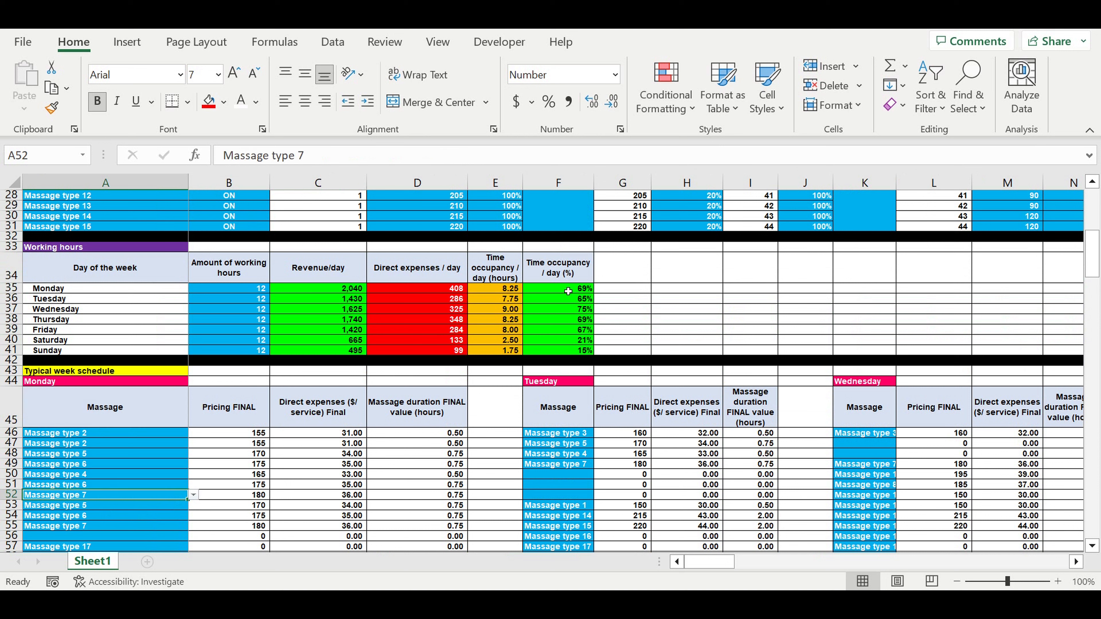
Check Monday's revenue, direct expenses, occupied hours and occupancy percentage in the Working hours table
{"action": "left_click", "coordinate": [568, 291]}
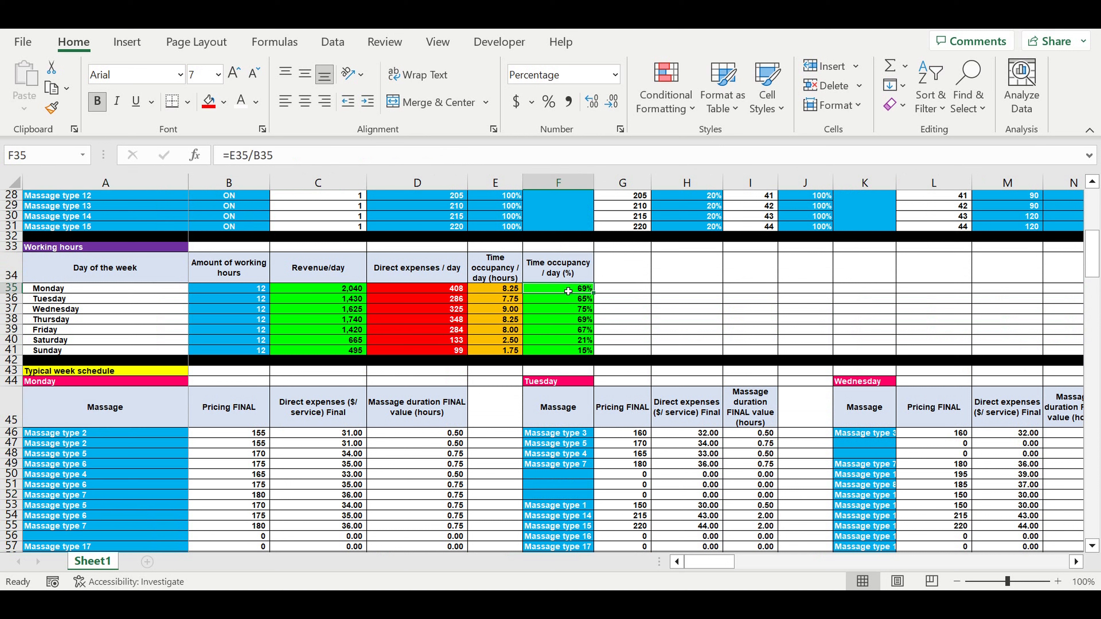
{"action": "left_click", "coordinate": [338, 291]}
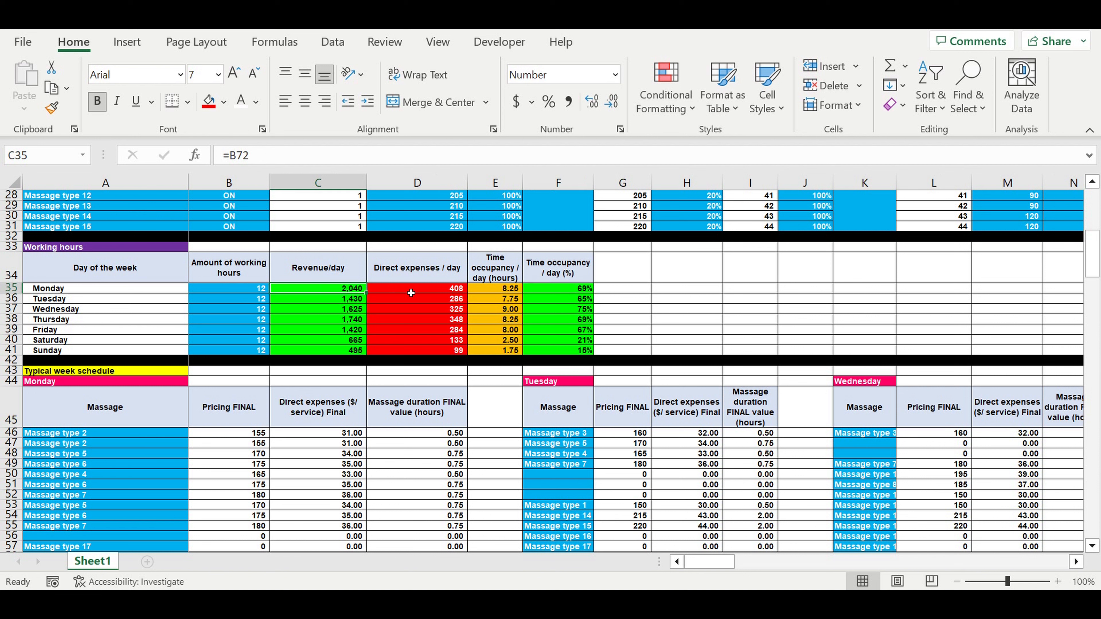
{"action": "left_click", "coordinate": [446, 294]}
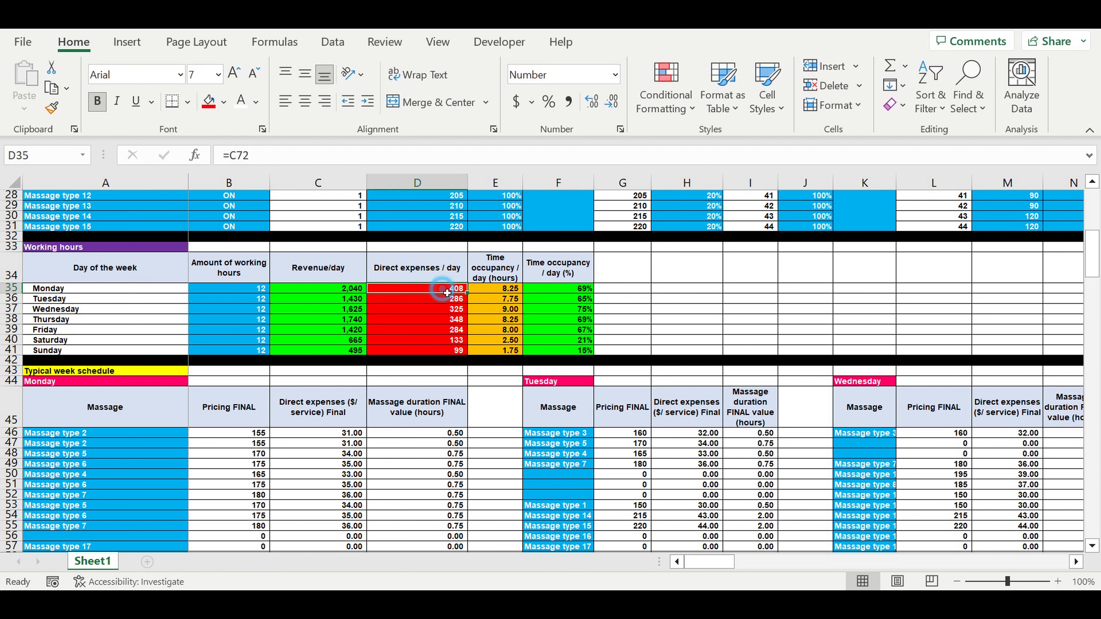
{"action": "left_click", "coordinate": [511, 292]}
{"action": "left_click", "coordinate": [564, 294]}
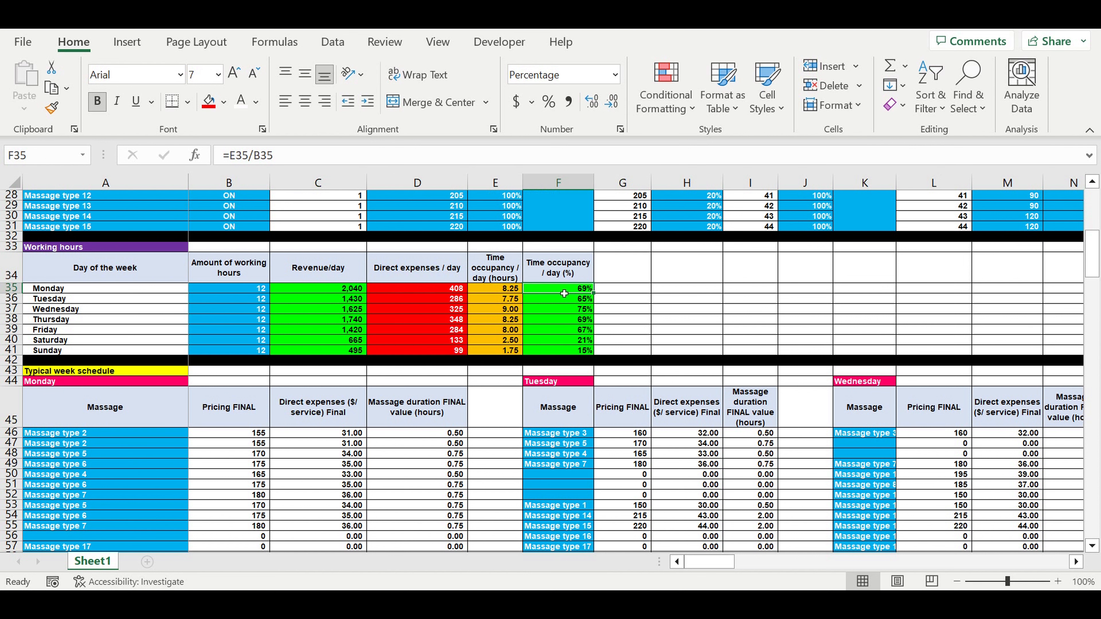
{"action": "scroll", "coordinate": [604, 306], "scroll_direction": "down", "scroll_amount": 2}
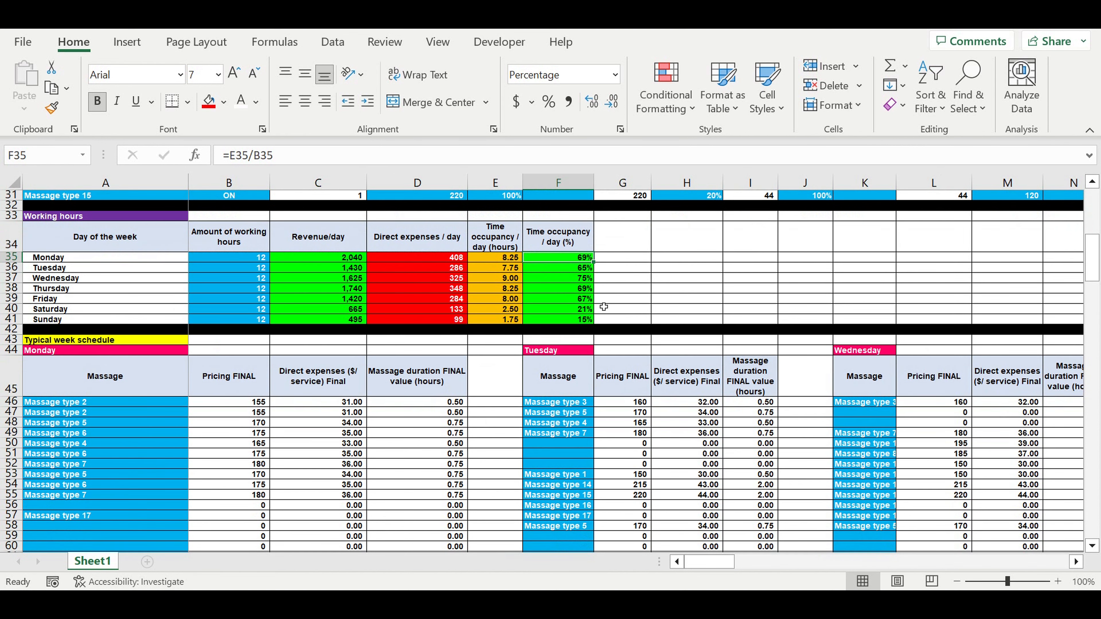
Compare Monday's empty schedule slot and daily revenue with the massages planned for Tuesday and Wednesday
{"action": "scroll", "coordinate": [476, 283], "scroll_direction": "up", "scroll_amount": 1}
{"action": "left_click", "coordinate": [74, 508]}
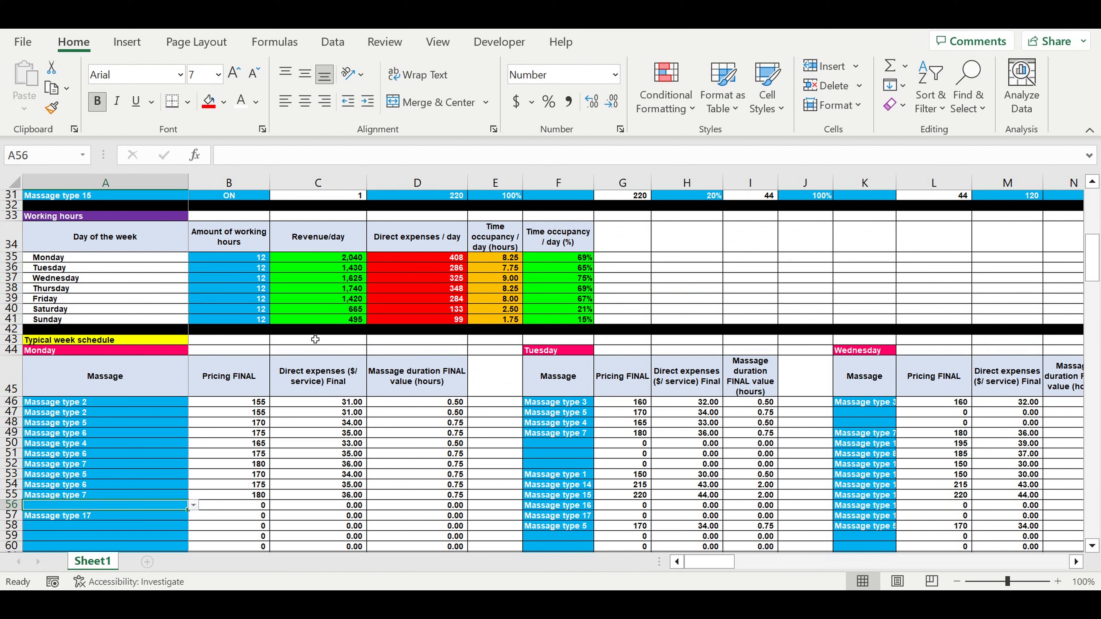
{"action": "left_click", "coordinate": [330, 268]}
{"action": "left_click", "coordinate": [337, 260]}
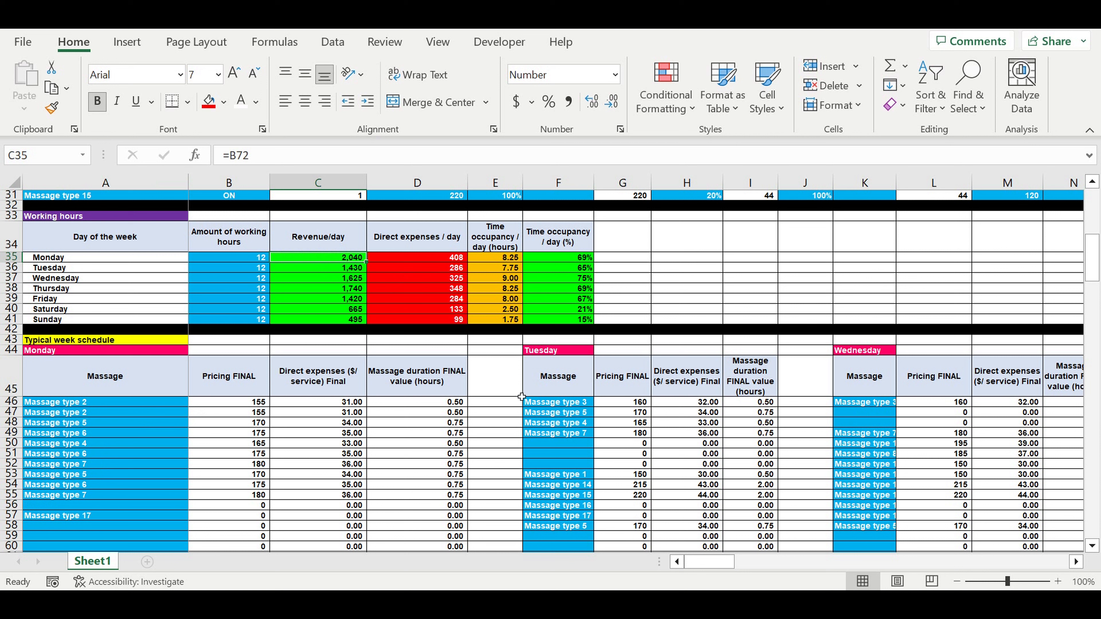
{"action": "left_click_drag", "start_coordinate": [564, 403], "coordinate": [563, 516]}
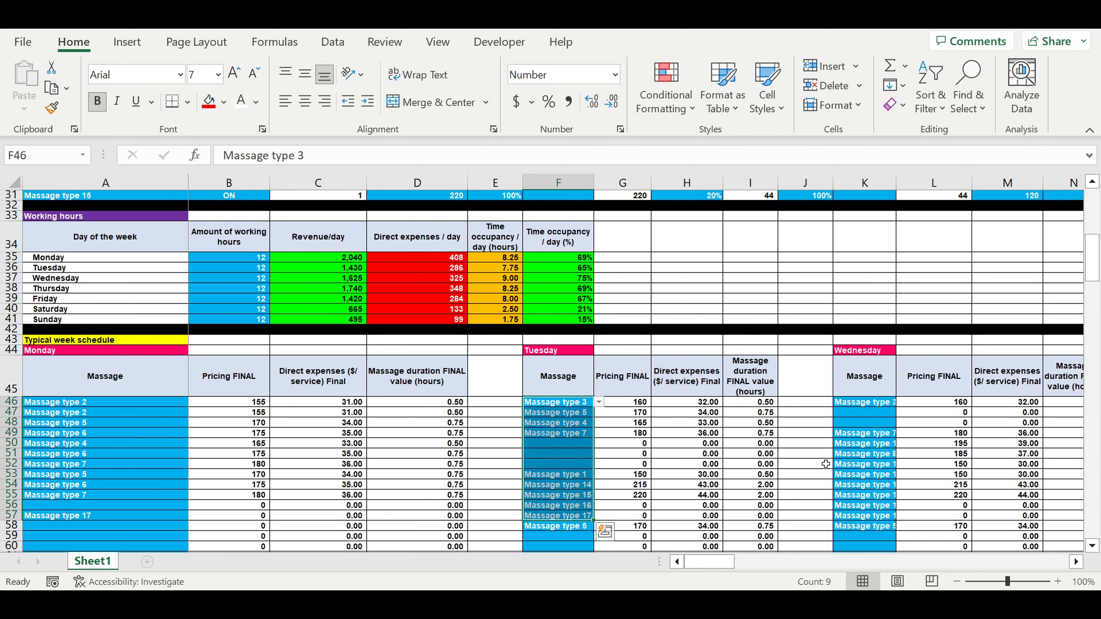
{"action": "left_click_drag", "start_coordinate": [874, 437], "coordinate": [871, 505]}
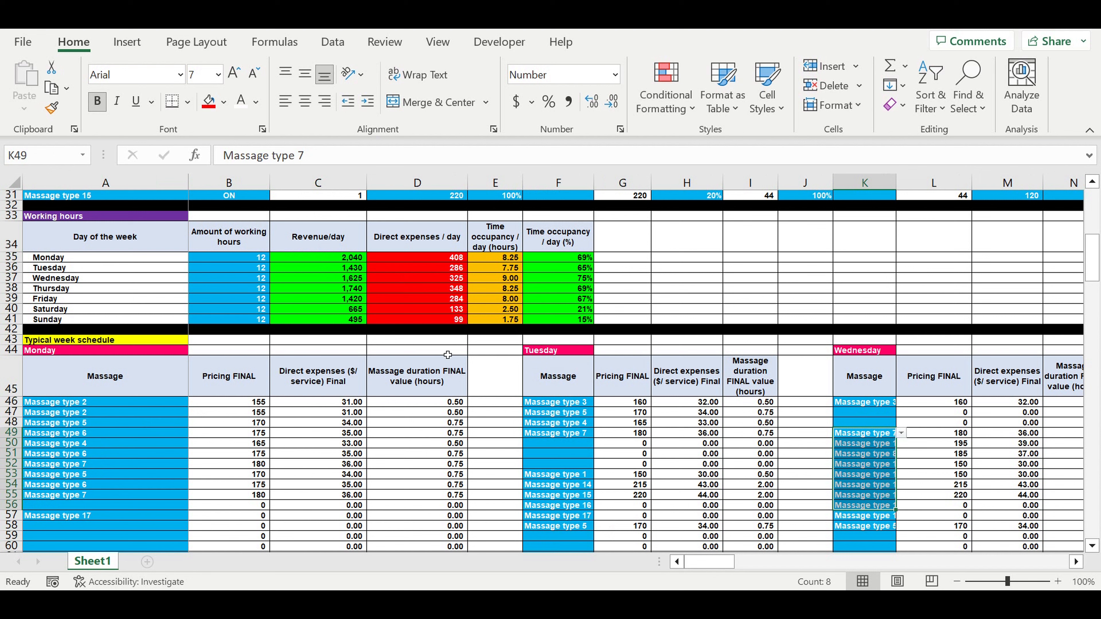
Check the status settings of Massage types 3 to 10 in the Revenue table against the typical week schedule
{"action": "scroll", "coordinate": [362, 311], "scroll_direction": "up", "scroll_amount": 8}
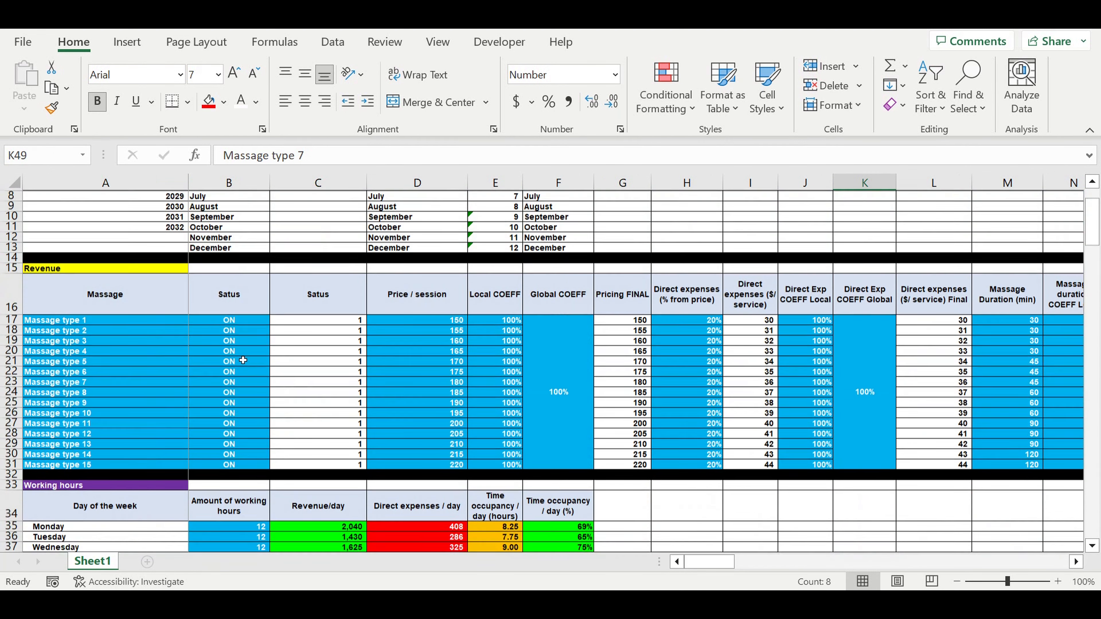
{"action": "left_click_drag", "start_coordinate": [241, 351], "coordinate": [243, 423]}
{"action": "scroll", "coordinate": [253, 397], "scroll_direction": "down", "scroll_amount": 4}
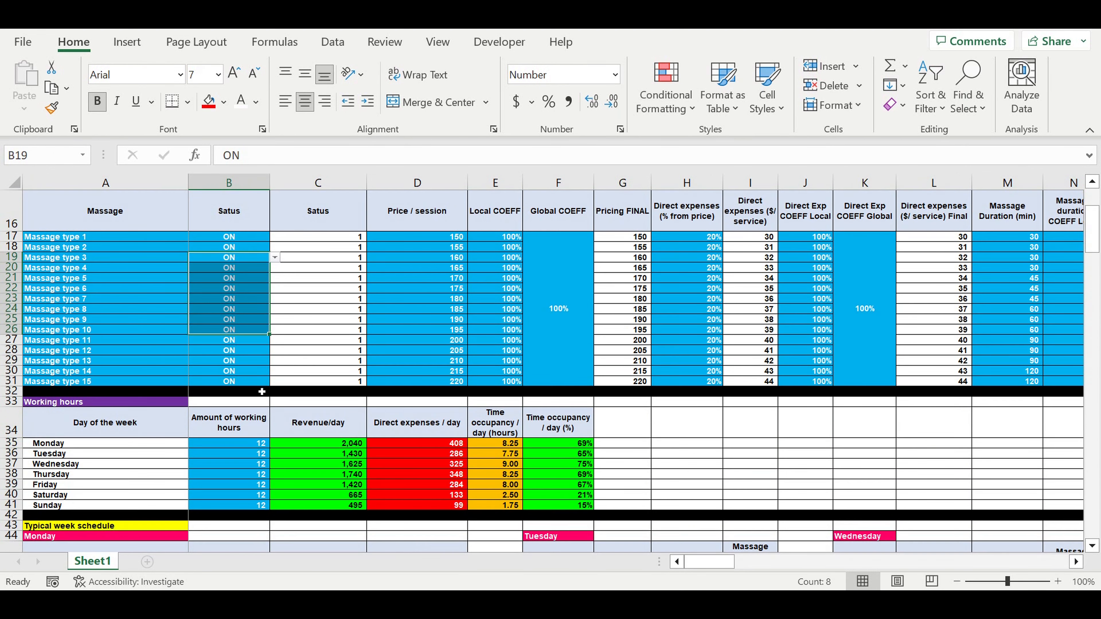
{"action": "scroll", "coordinate": [274, 390], "scroll_direction": "down", "scroll_amount": 3}
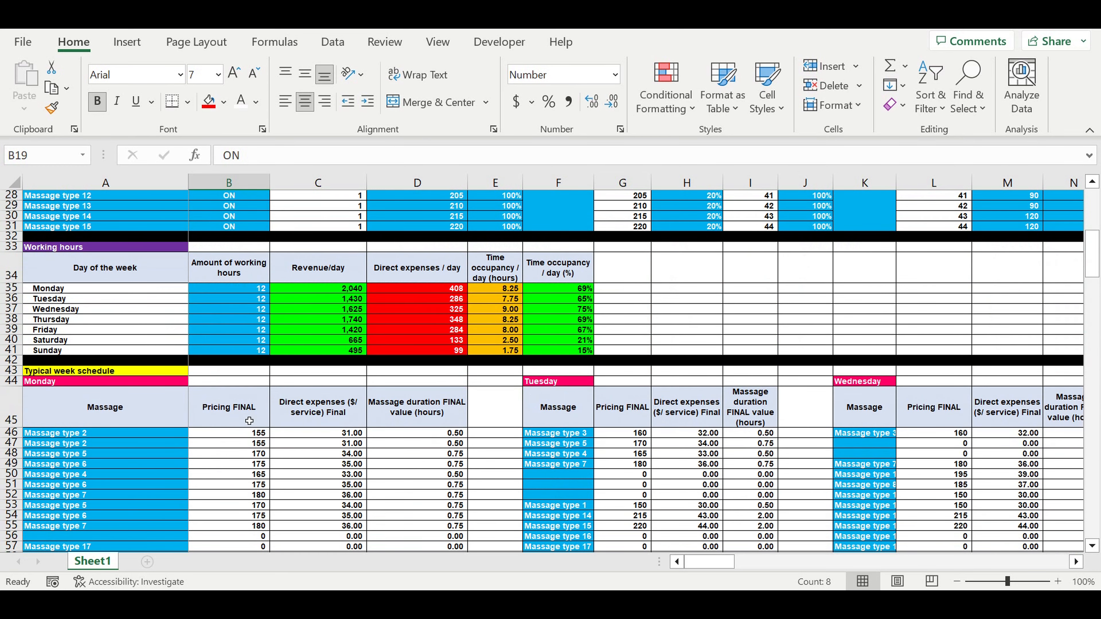
Switch the status of Massage type 2 to OFF and check Monday's revenue, direct expenses and time occupancy
{"action": "left_click", "coordinate": [98, 434]}
{"action": "scroll", "coordinate": [201, 310], "scroll_direction": "up", "scroll_amount": 5}
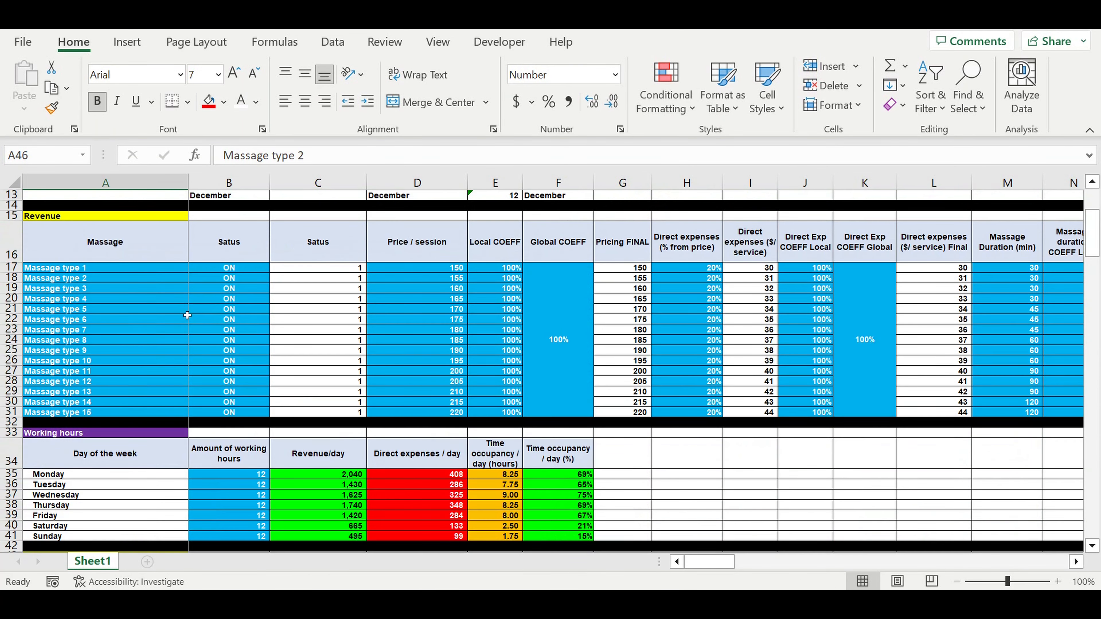
{"action": "left_click", "coordinate": [236, 280]}
{"action": "left_click", "coordinate": [274, 278]}
{"action": "left_click", "coordinate": [231, 299]}
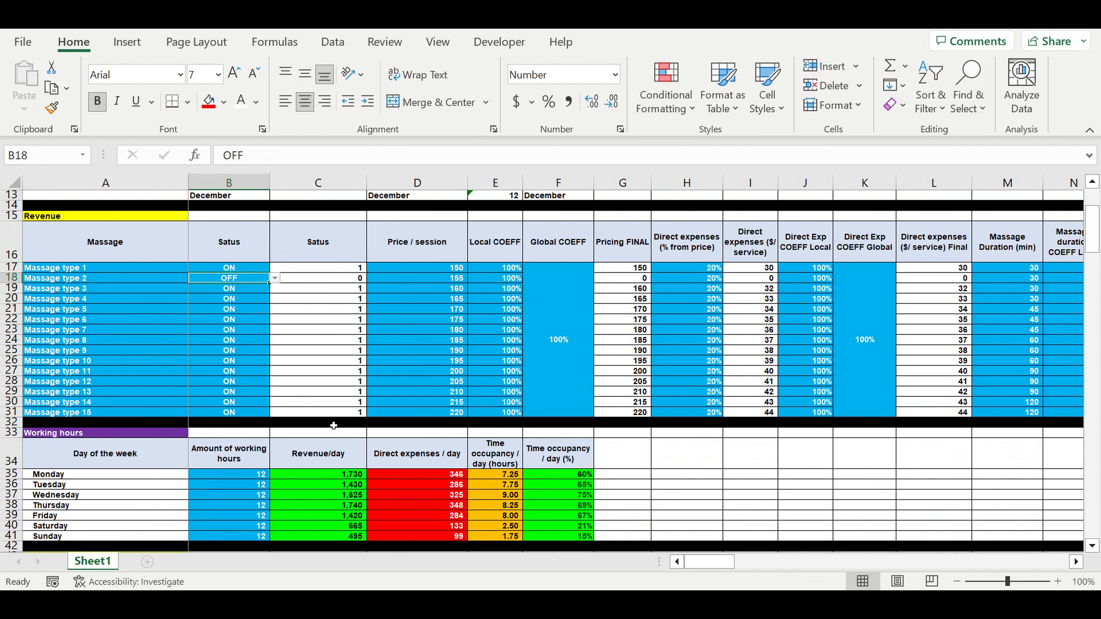
{"action": "left_click_drag", "start_coordinate": [348, 481], "coordinate": [566, 479]}
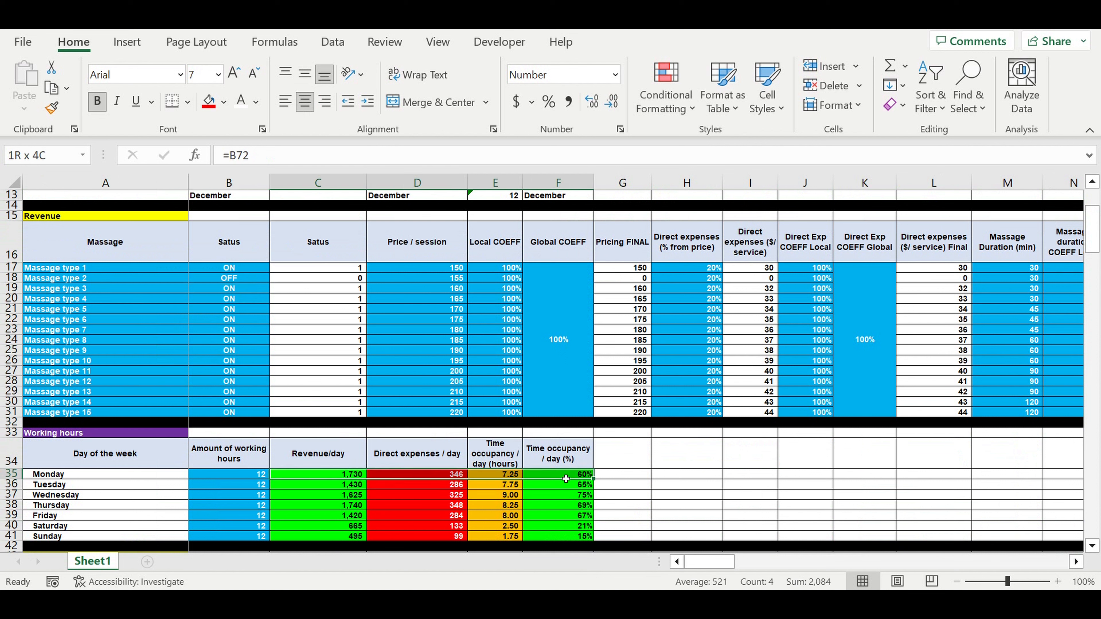
Set the status of Massage type 2 back to ON
{"action": "left_click", "coordinate": [234, 282]}
{"action": "left_click", "coordinate": [274, 278]}
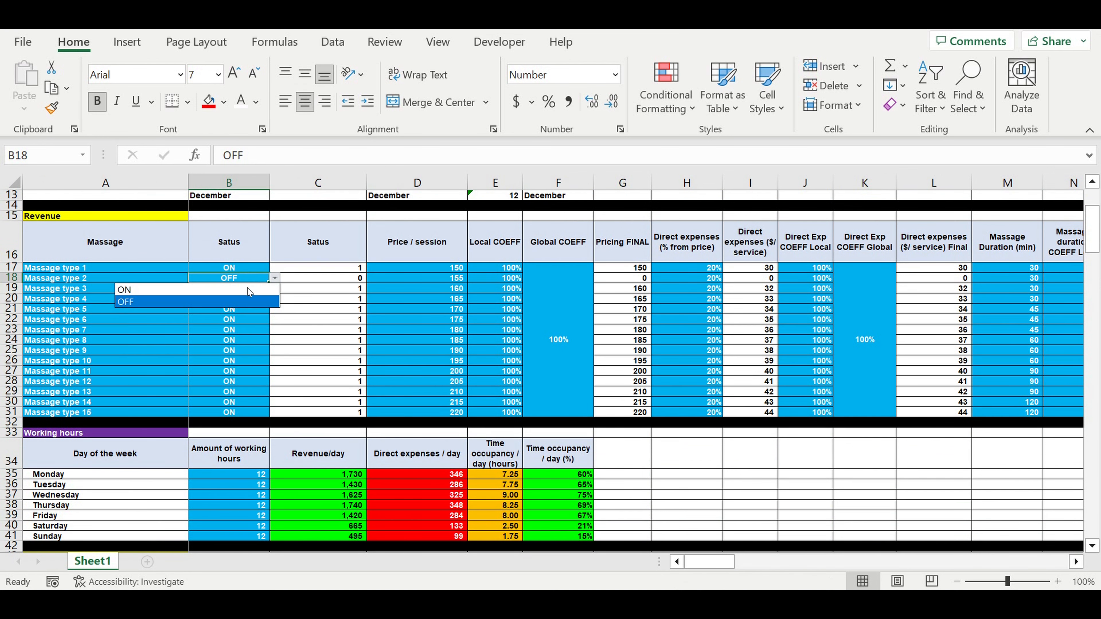
{"action": "left_click", "coordinate": [249, 290]}
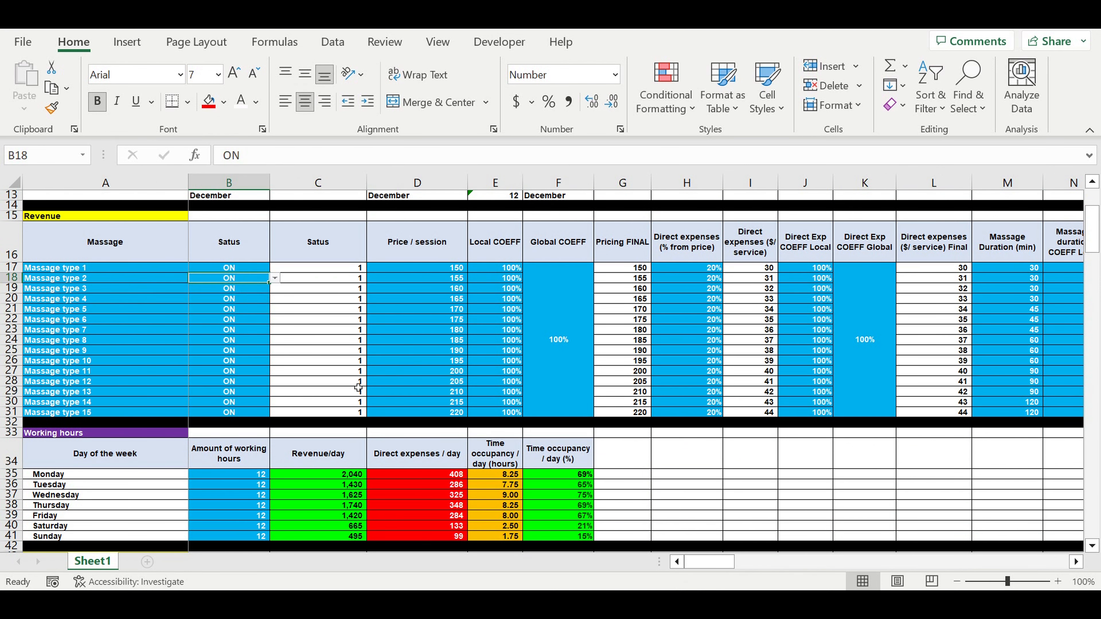
Review the Typical year section and the Seasonality COEF values from January to December
{"action": "left_click", "coordinate": [466, 454]}
{"action": "scroll", "coordinate": [455, 414], "scroll_direction": "down", "scroll_amount": 11}
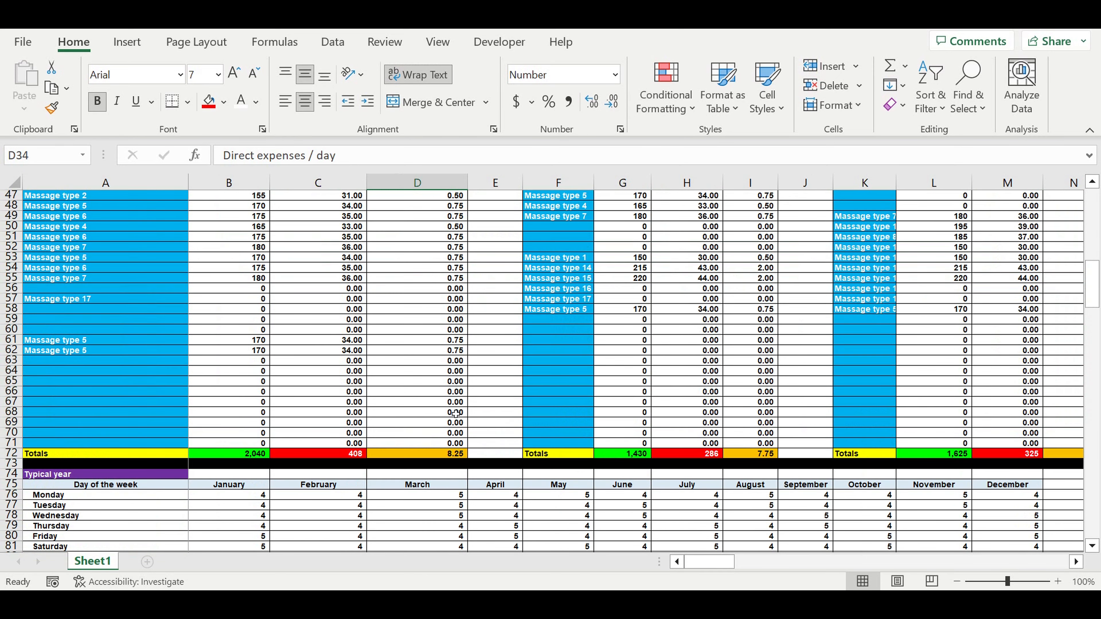
{"action": "scroll", "coordinate": [455, 412], "scroll_direction": "down", "scroll_amount": 3}
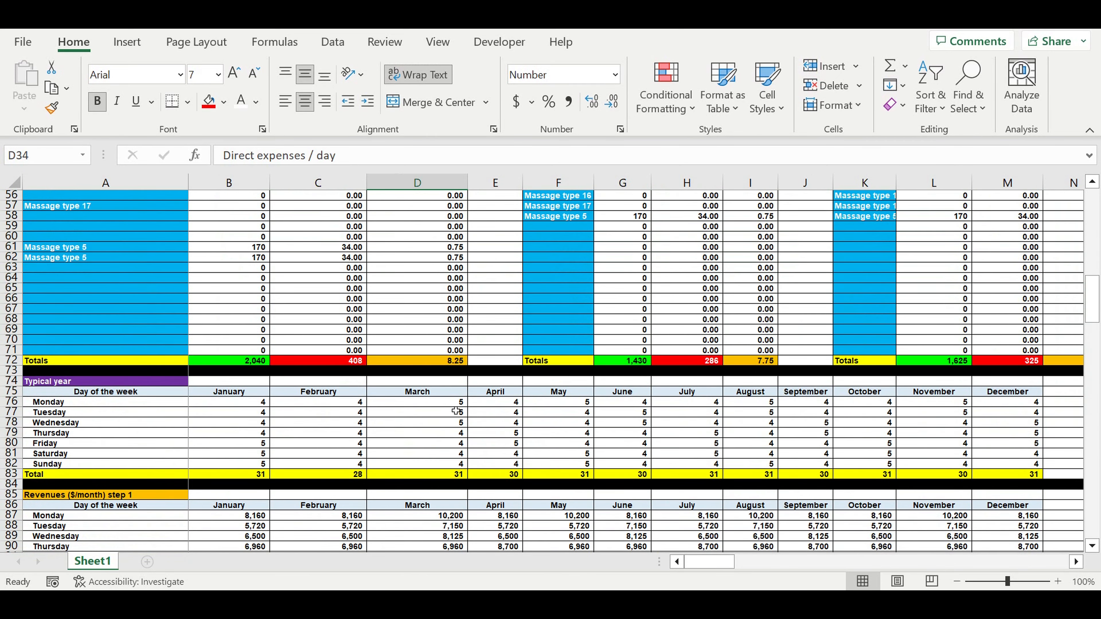
{"action": "scroll", "coordinate": [448, 395], "scroll_direction": "down", "scroll_amount": 14}
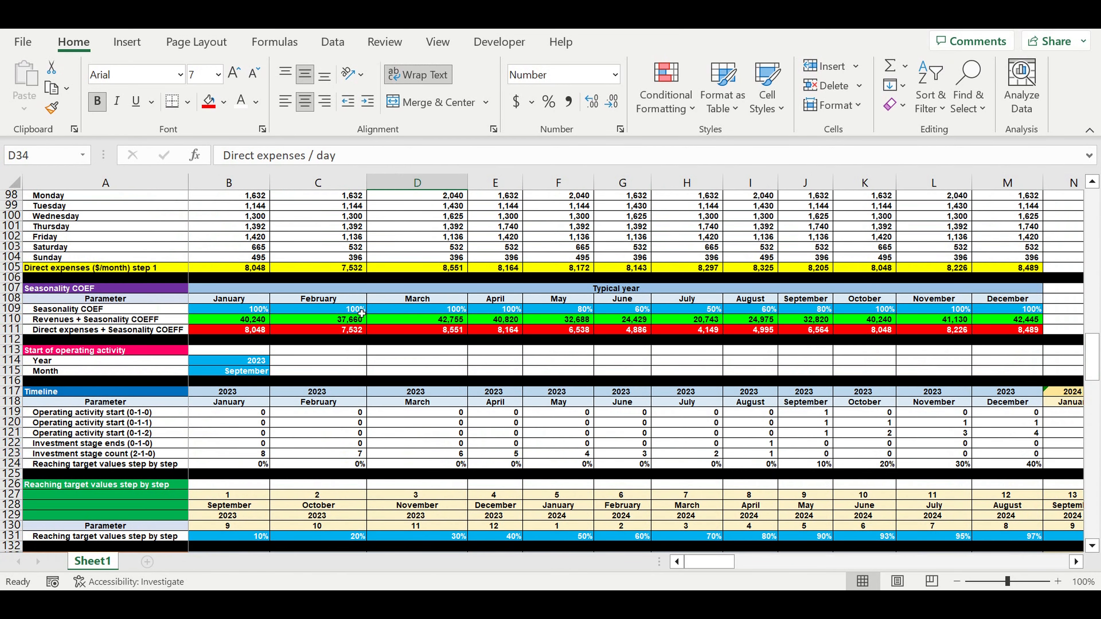
{"action": "left_click_drag", "start_coordinate": [238, 312], "coordinate": [993, 312]}
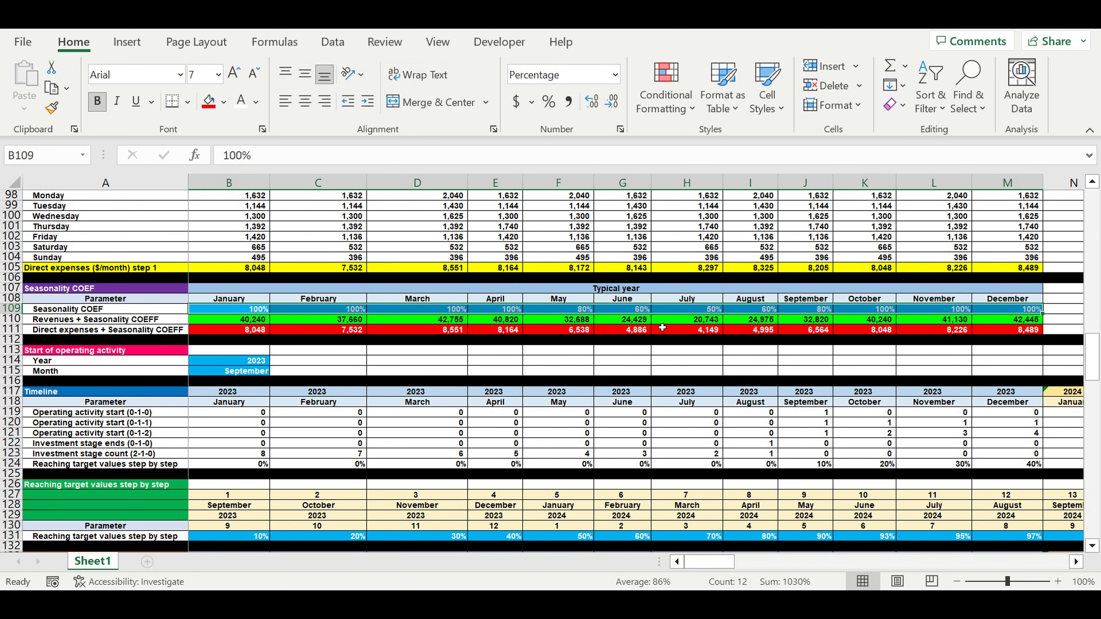
Inspect the year and month options for the start of operating activity without changing them
{"action": "scroll", "coordinate": [656, 329], "scroll_direction": "down", "scroll_amount": 2}
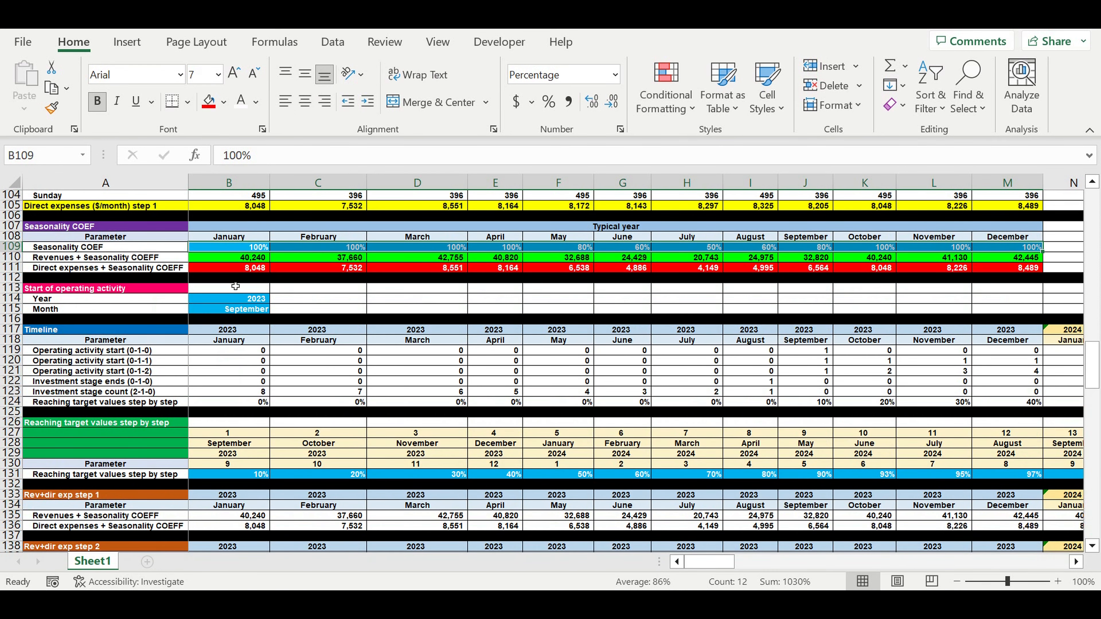
{"action": "left_click", "coordinate": [234, 298]}
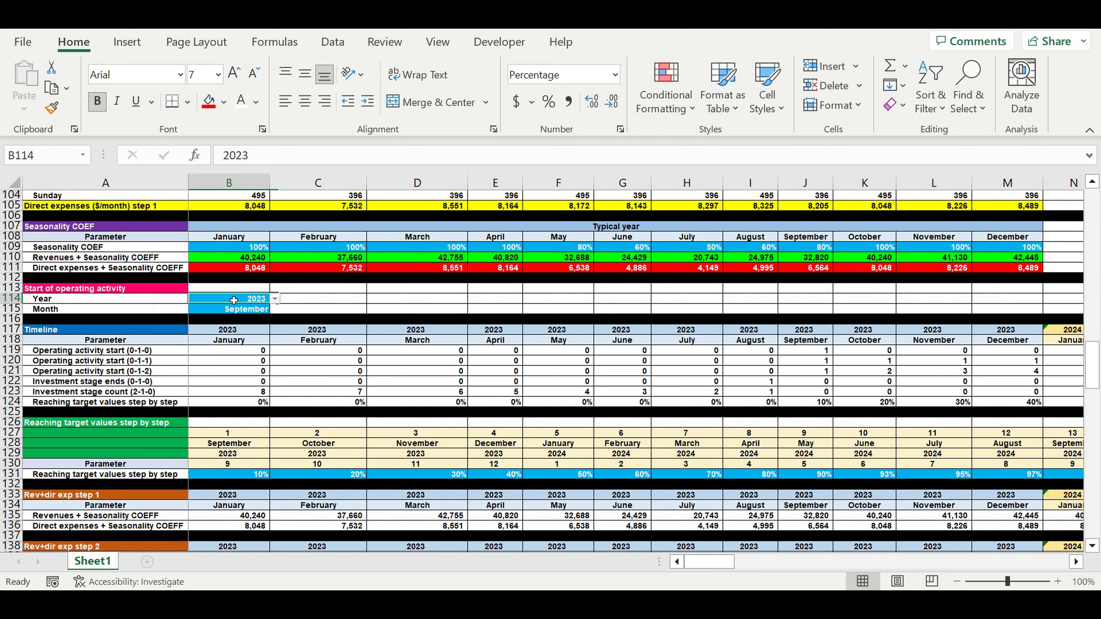
{"action": "left_click", "coordinate": [275, 300]}
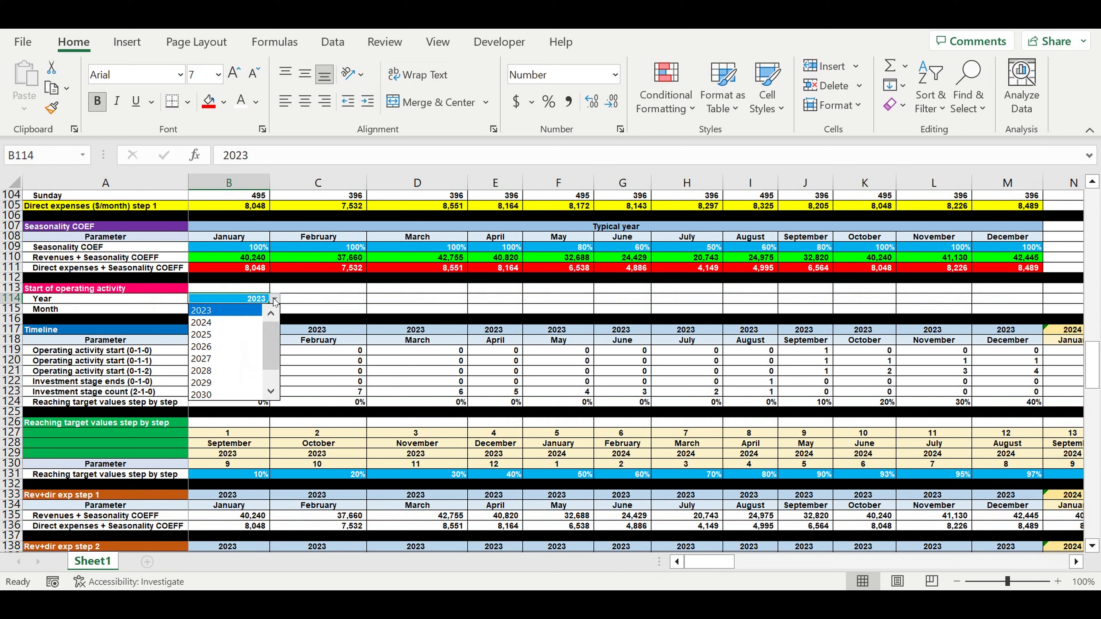
{"action": "key", "text": "Escape"}
{"action": "left_click", "coordinate": [259, 312]}
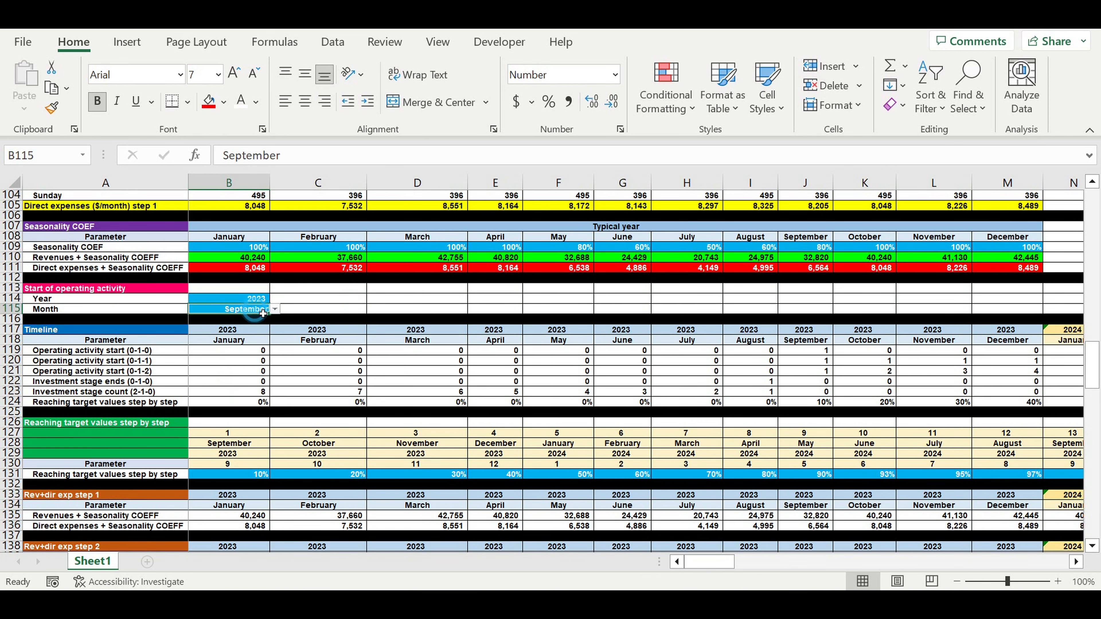
{"action": "left_click", "coordinate": [276, 310]}
{"action": "key", "text": "Escape"}
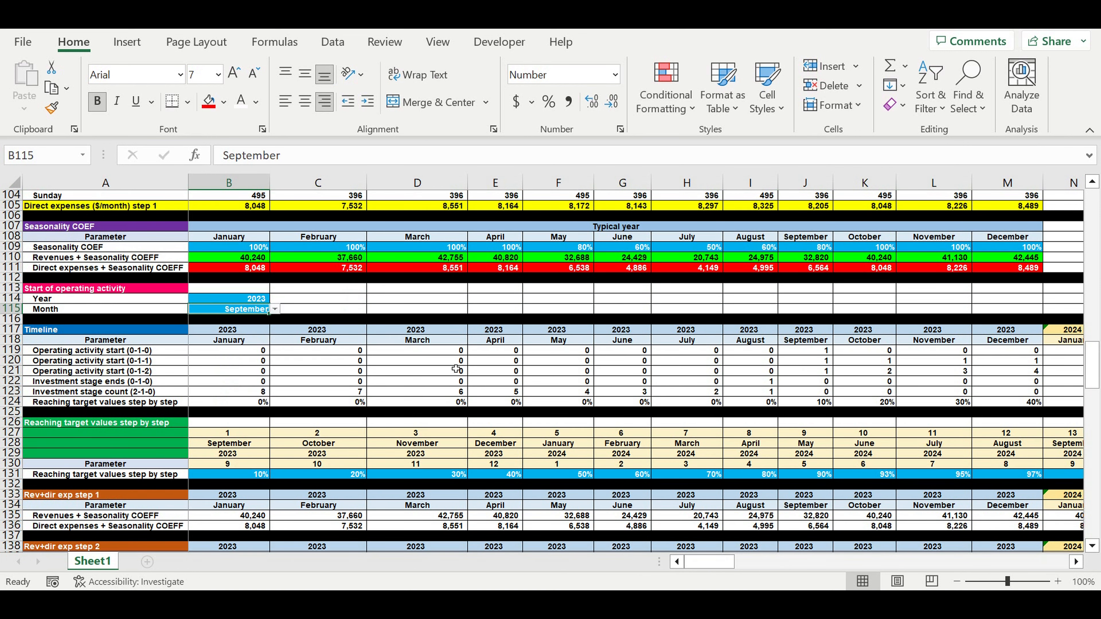
Examine the Timeline formula for operating activity start, the row of step-by-step target percentages, and February's direct expenses
{"action": "left_click", "coordinate": [458, 364]}
{"action": "scroll", "coordinate": [457, 366], "scroll_direction": "down", "scroll_amount": 4}
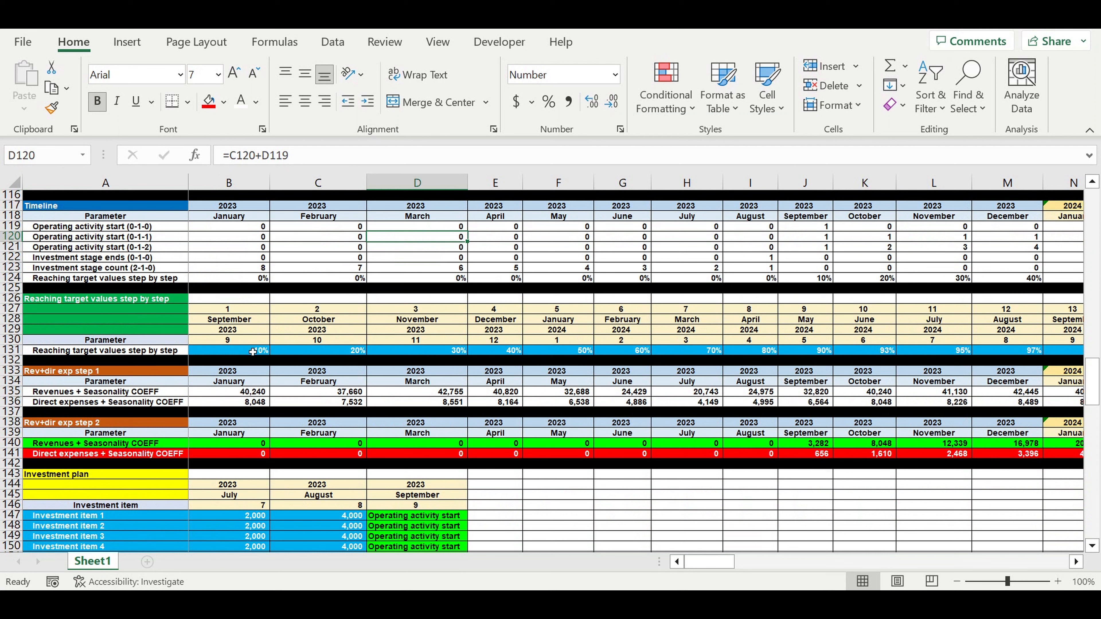
{"action": "left_click_drag", "start_coordinate": [249, 353], "coordinate": [909, 352]}
{"action": "left_click_drag", "start_coordinate": [719, 562], "coordinate": [651, 559]}
{"action": "left_click", "coordinate": [321, 402]}
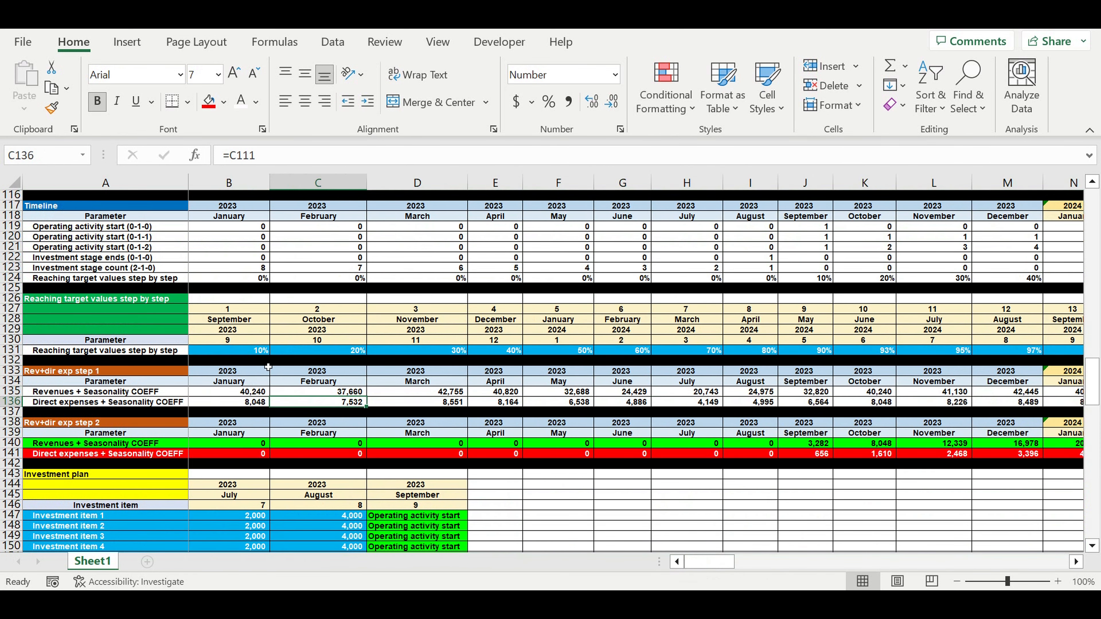
Go through the target percentages month by month from September 2023 to June 2024 in row 131
{"action": "left_click", "coordinate": [248, 353]}
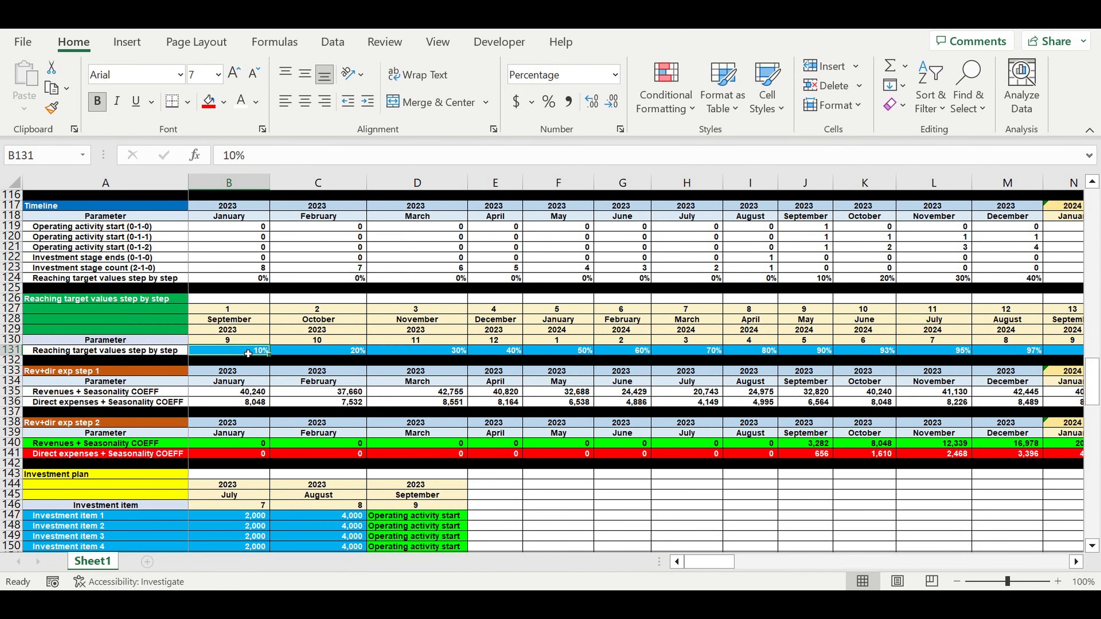
{"action": "left_click", "coordinate": [337, 355]}
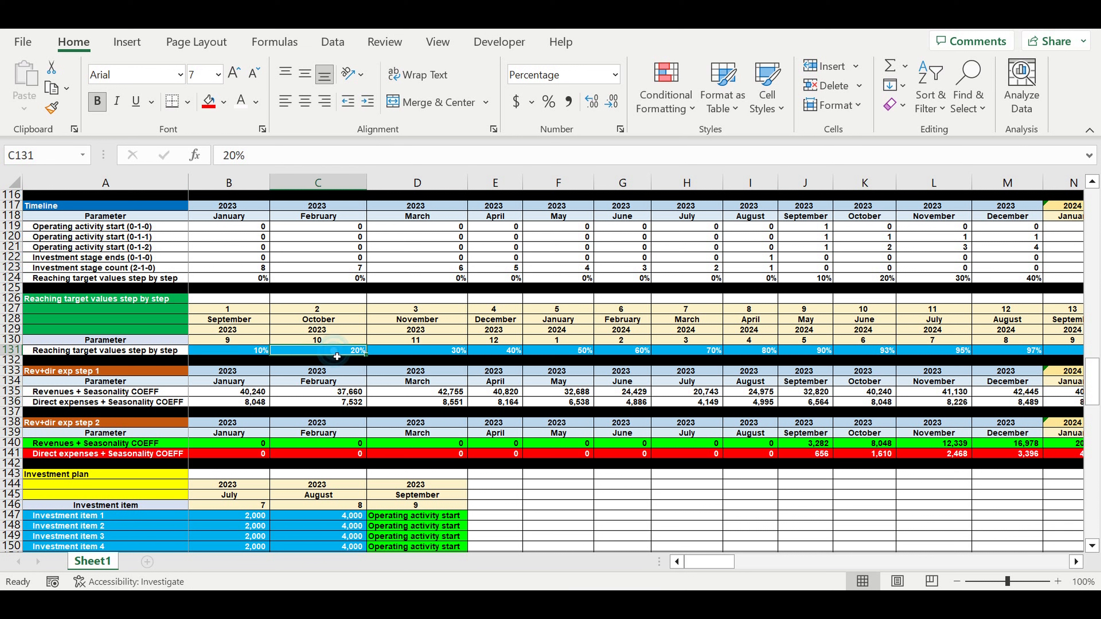
{"action": "left_click", "coordinate": [420, 354]}
{"action": "left_click", "coordinate": [506, 353]}
{"action": "left_click", "coordinate": [568, 358]}
{"action": "left_click", "coordinate": [625, 353]}
{"action": "left_click", "coordinate": [699, 355]}
{"action": "left_click", "coordinate": [774, 352]}
{"action": "left_click", "coordinate": [802, 354]}
{"action": "left_click", "coordinate": [880, 354]}
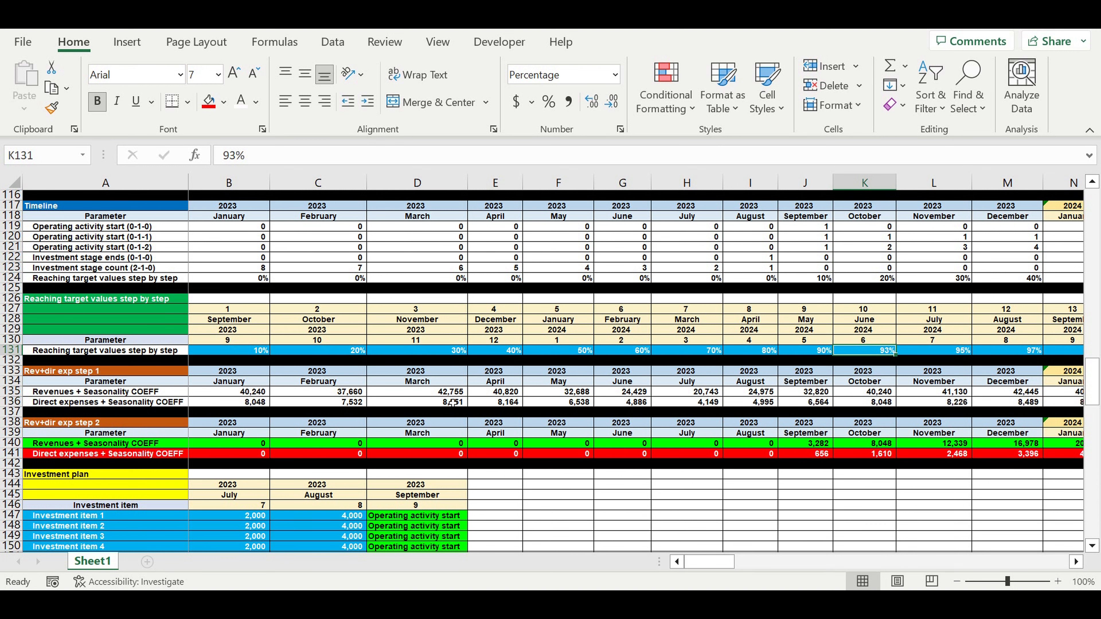
Review the Investment plan's 25 investment items and their July and August amounts
{"action": "scroll", "coordinate": [452, 403], "scroll_direction": "down", "scroll_amount": 5}
{"action": "scroll", "coordinate": [456, 402], "scroll_direction": "down", "scroll_amount": 2}
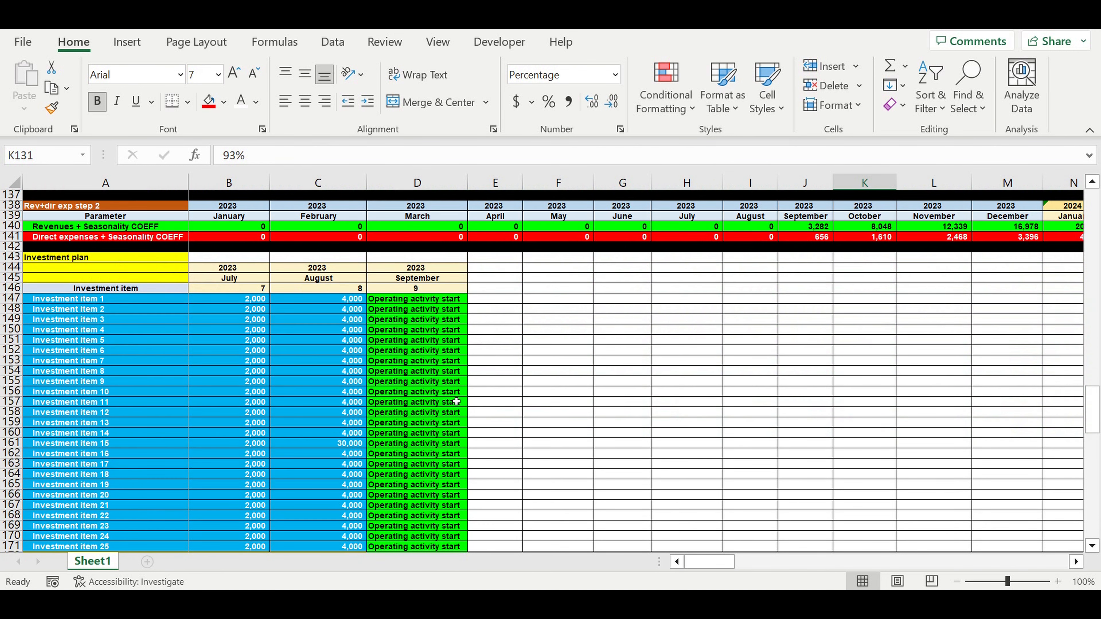
{"action": "left_click_drag", "start_coordinate": [128, 305], "coordinate": [346, 505]}
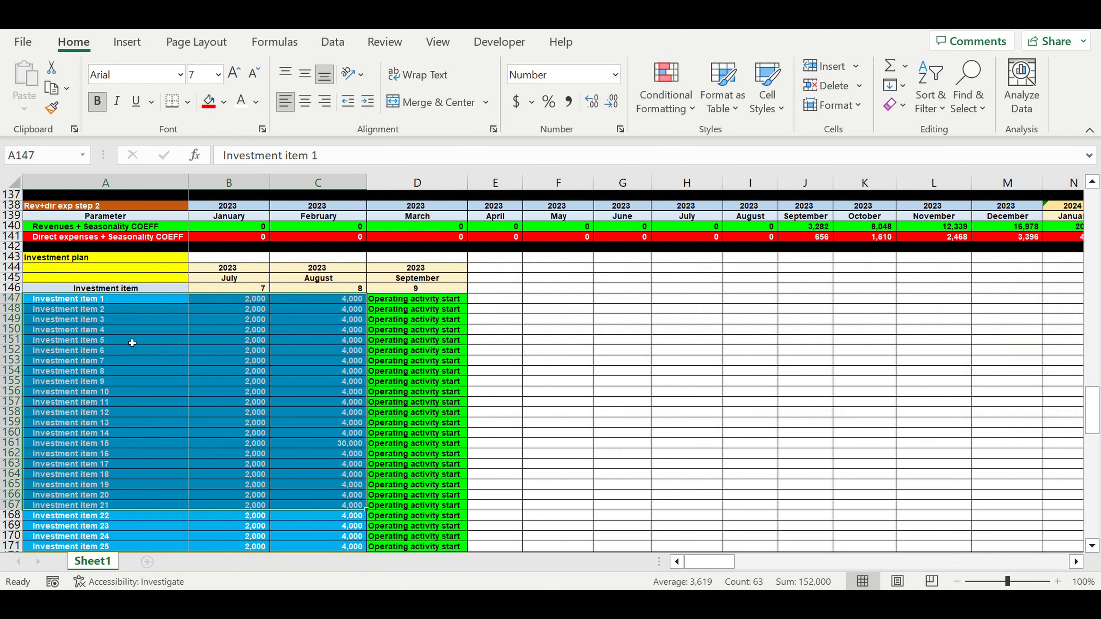
{"action": "scroll", "coordinate": [132, 343], "scroll_direction": "down", "scroll_amount": 2}
{"action": "left_click_drag", "start_coordinate": [64, 241], "coordinate": [69, 485]}
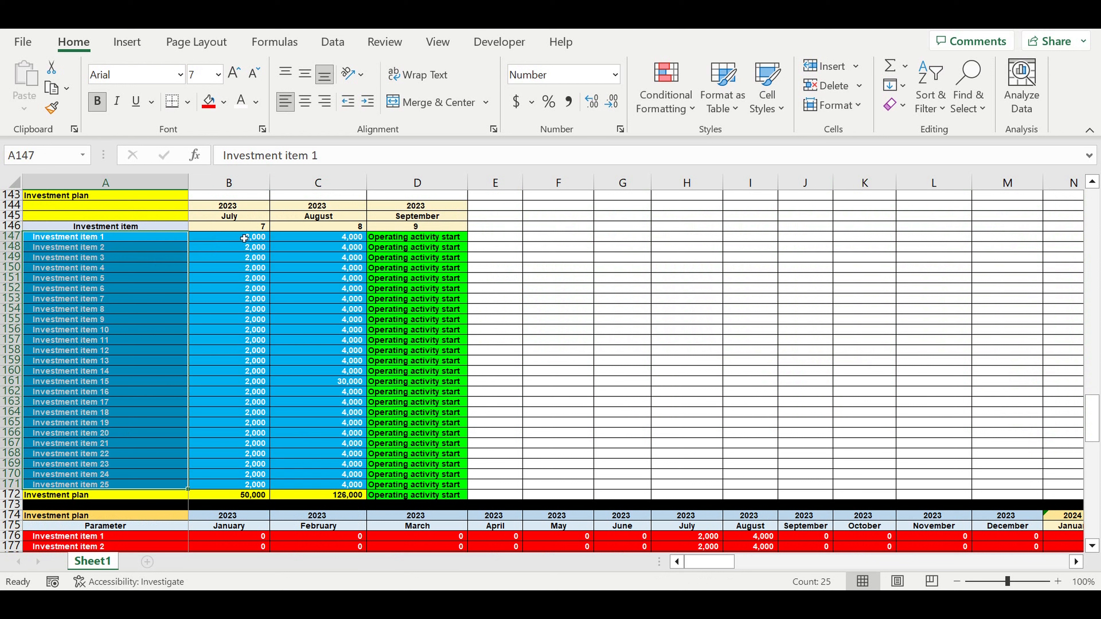
{"action": "left_click_drag", "start_coordinate": [244, 238], "coordinate": [337, 490]}
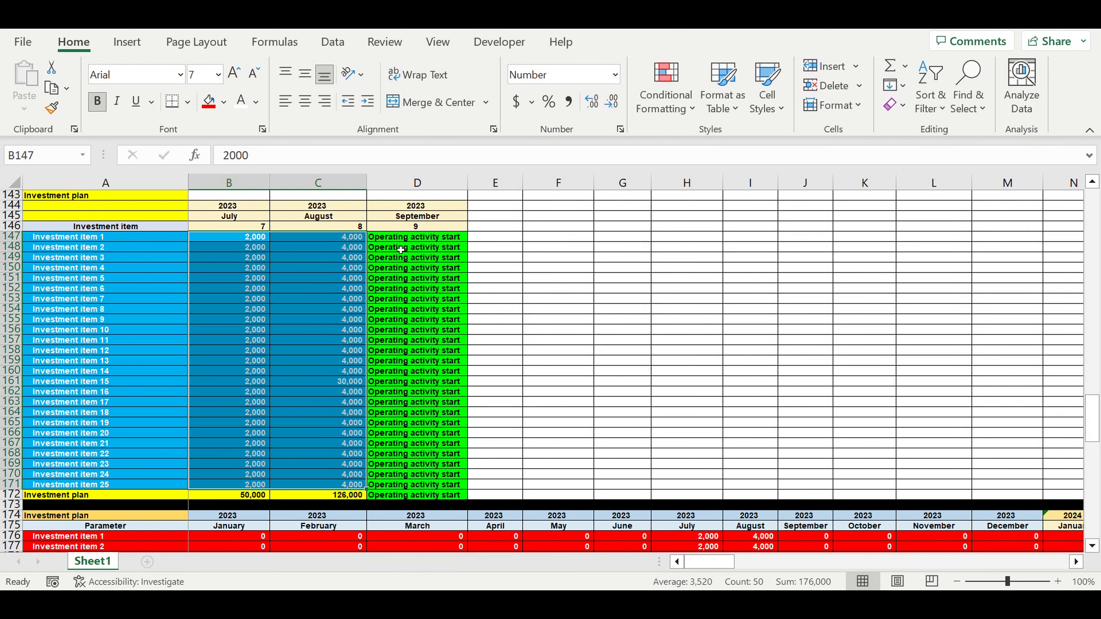
Inspect the Investment plan's month number and start year formulas and the Operating activity start column
{"action": "left_click_drag", "start_coordinate": [243, 227], "coordinate": [319, 227]}
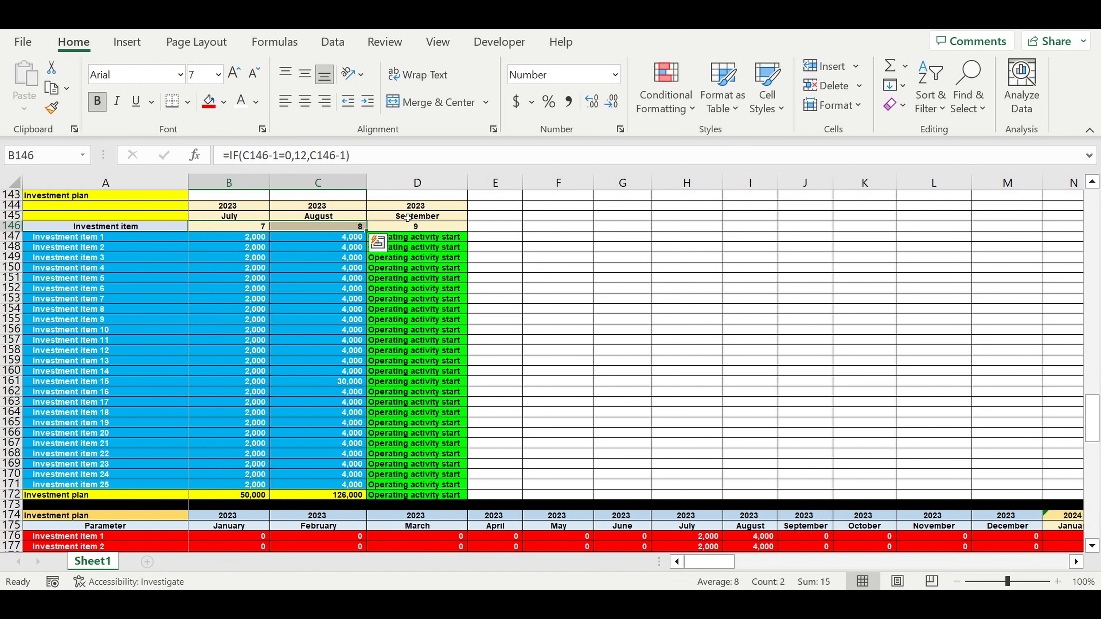
{"action": "left_click", "coordinate": [415, 206]}
{"action": "left_click_drag", "start_coordinate": [418, 242], "coordinate": [420, 390]}
{"action": "scroll", "coordinate": [498, 352], "scroll_direction": "down", "scroll_amount": 5}
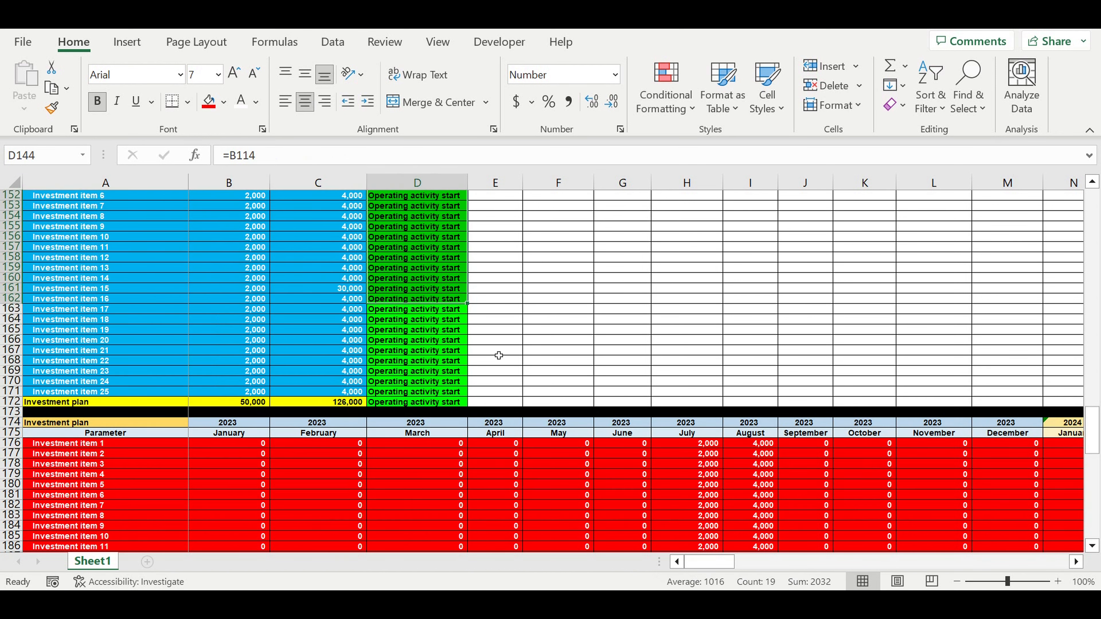
Review the 20 fixed cost items with their $/month amounts and the monthly Fixed costs table, including the Fixed cost 6 formula
{"action": "scroll", "coordinate": [499, 352], "scroll_direction": "down", "scroll_amount": 12}
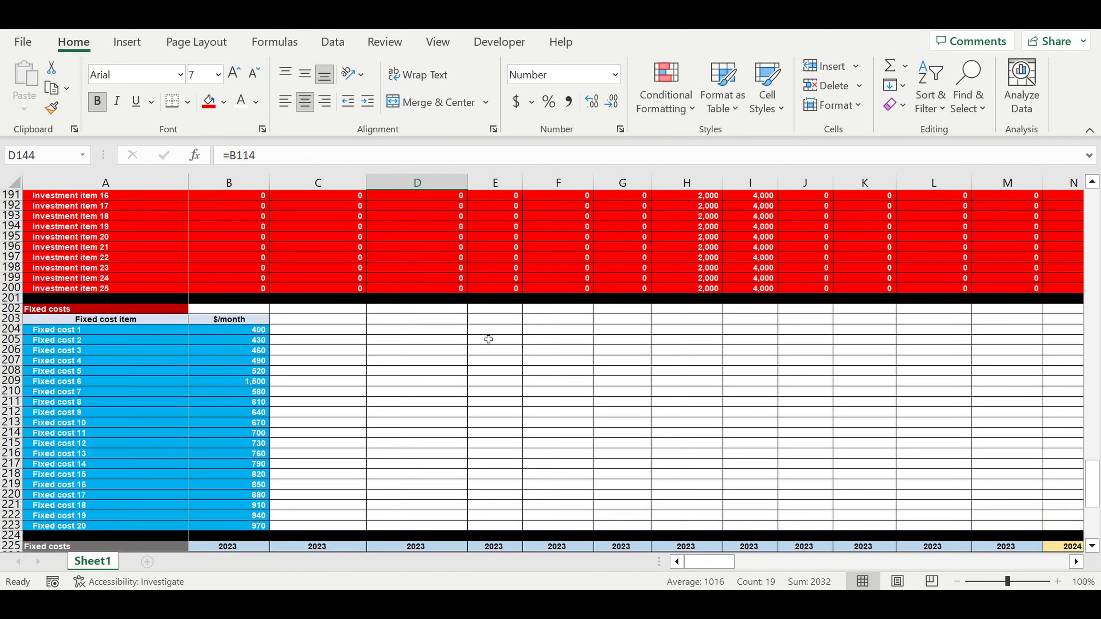
{"action": "scroll", "coordinate": [229, 281], "scroll_direction": "down", "scroll_amount": 1}
{"action": "left_click_drag", "start_coordinate": [164, 269], "coordinate": [231, 467]}
{"action": "scroll", "coordinate": [689, 385], "scroll_direction": "down", "scroll_amount": 3}
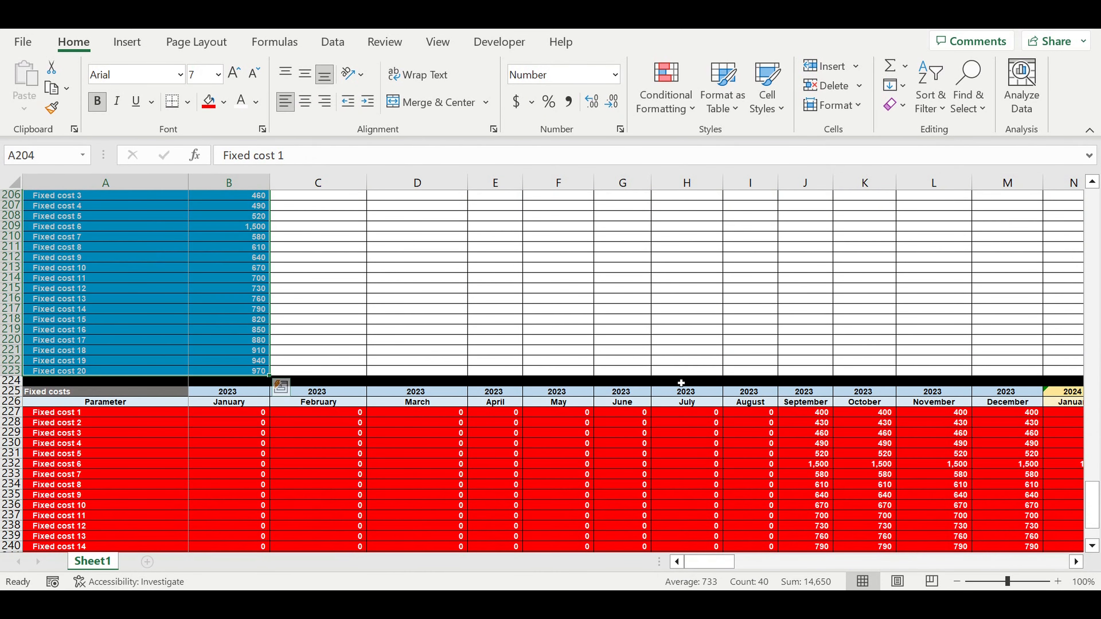
{"action": "left_click_drag", "start_coordinate": [798, 420], "coordinate": [954, 497]}
{"action": "left_click", "coordinate": [518, 463]}
{"action": "scroll", "coordinate": [374, 434], "scroll_direction": "down", "scroll_amount": 5}
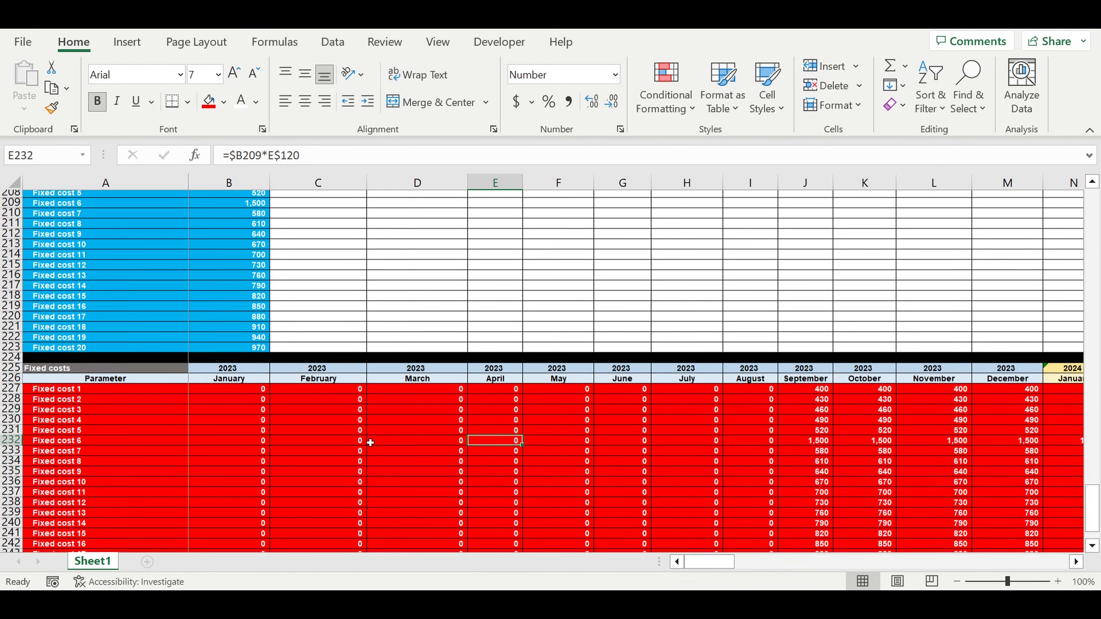
Enter the section title Payroll in A248, below the monthly Fixed costs table
{"action": "scroll", "coordinate": [373, 425], "scroll_direction": "down", "scroll_amount": 3}
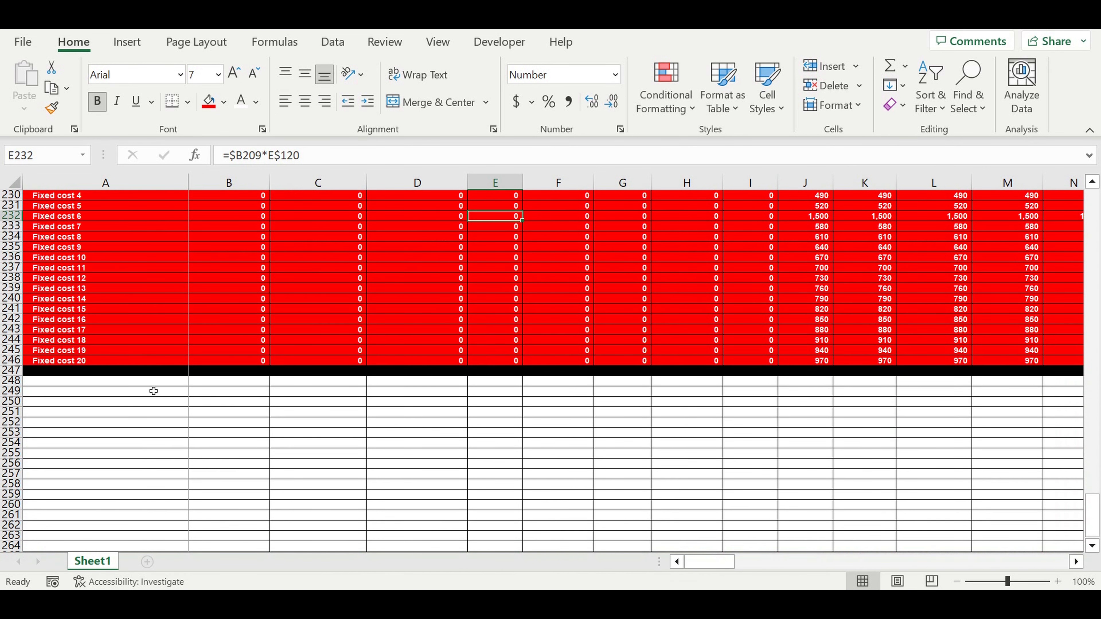
{"action": "left_click", "coordinate": [134, 382]}
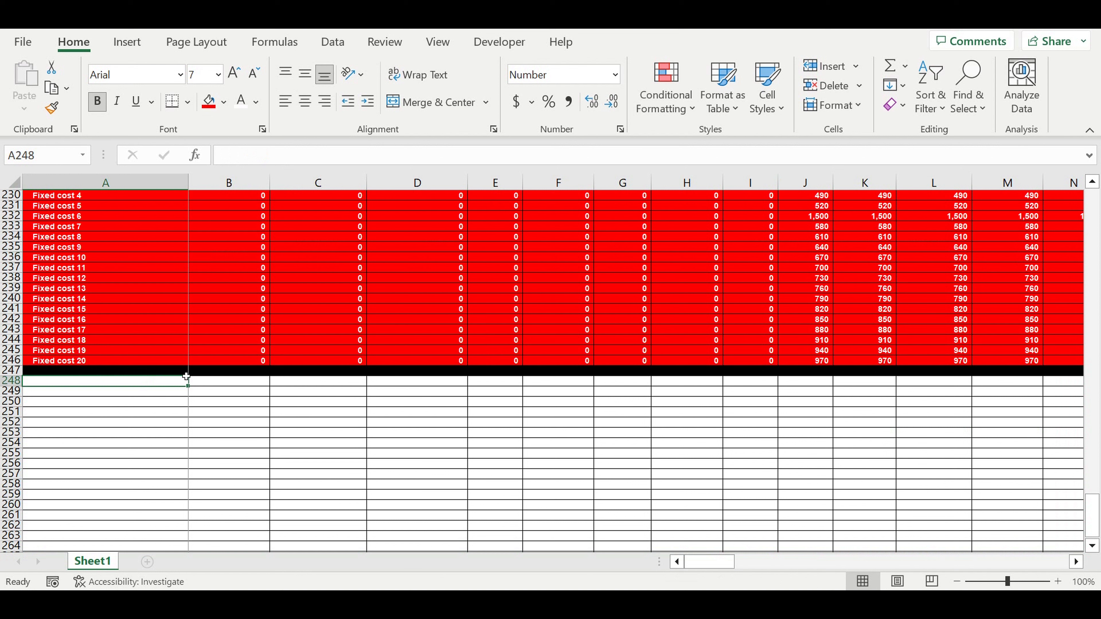
{"action": "type", "text": "Pa"}
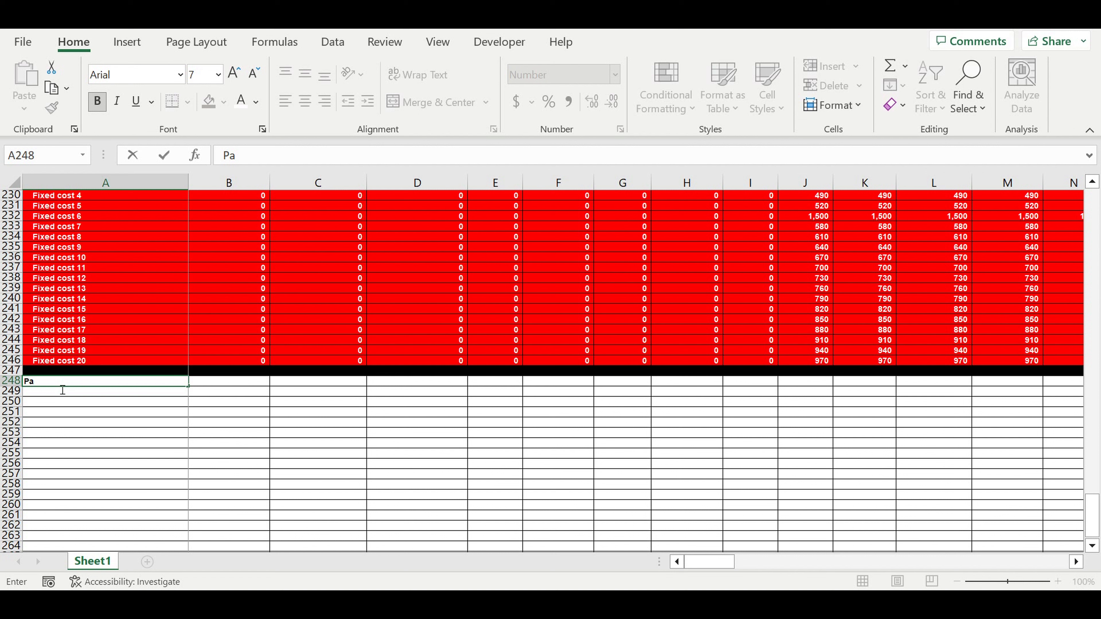
{"action": "type", "text": "yroll"}
{"action": "key", "text": "Return"}
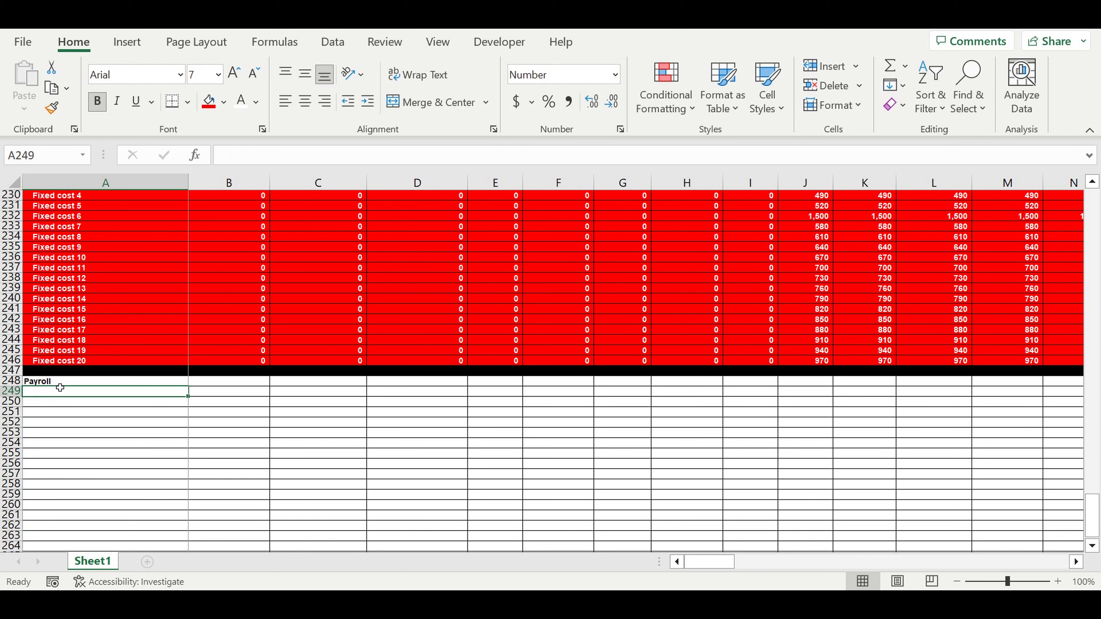
Enter the payroll table headers Position in A249 and "Amount of people / position" in B249
{"action": "type", "text": "Position"}
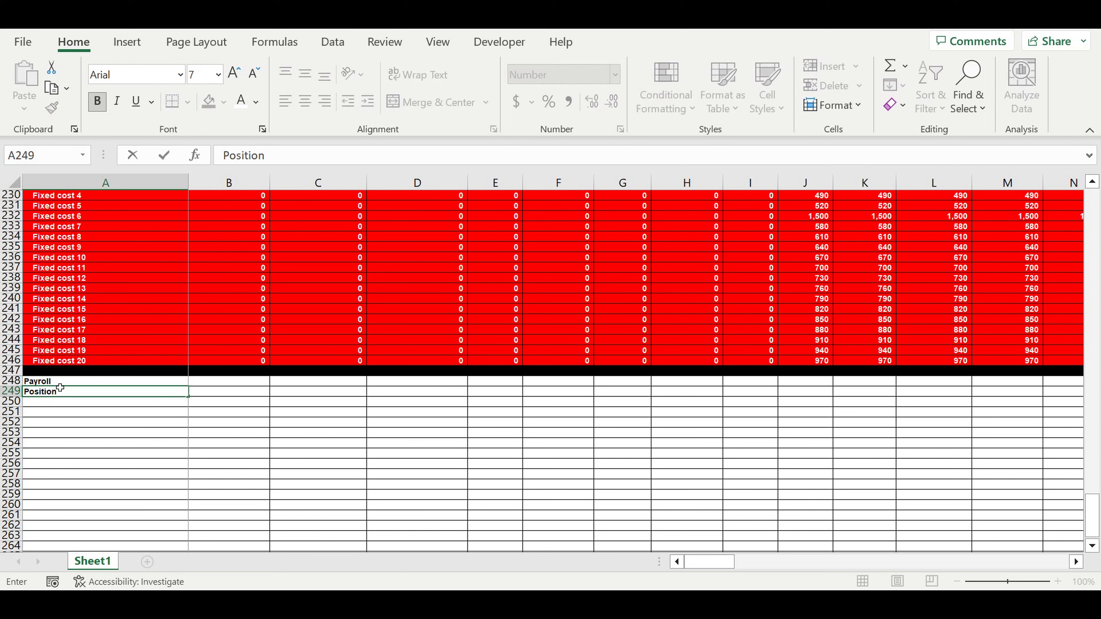
{"action": "key", "text": "Tab"}
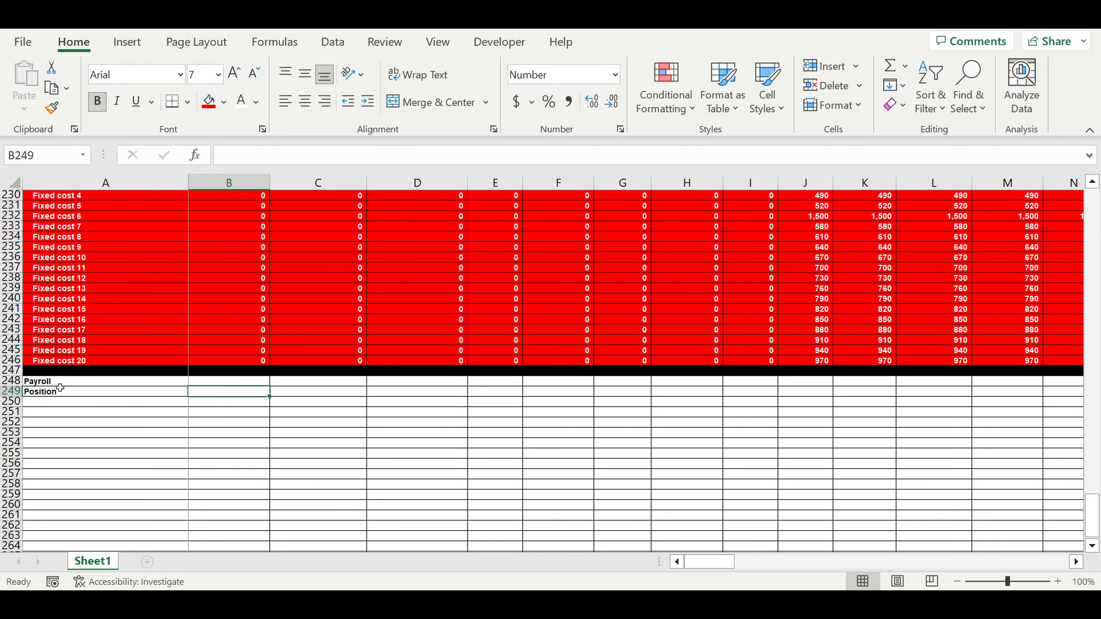
{"action": "type", "text": "Am"}
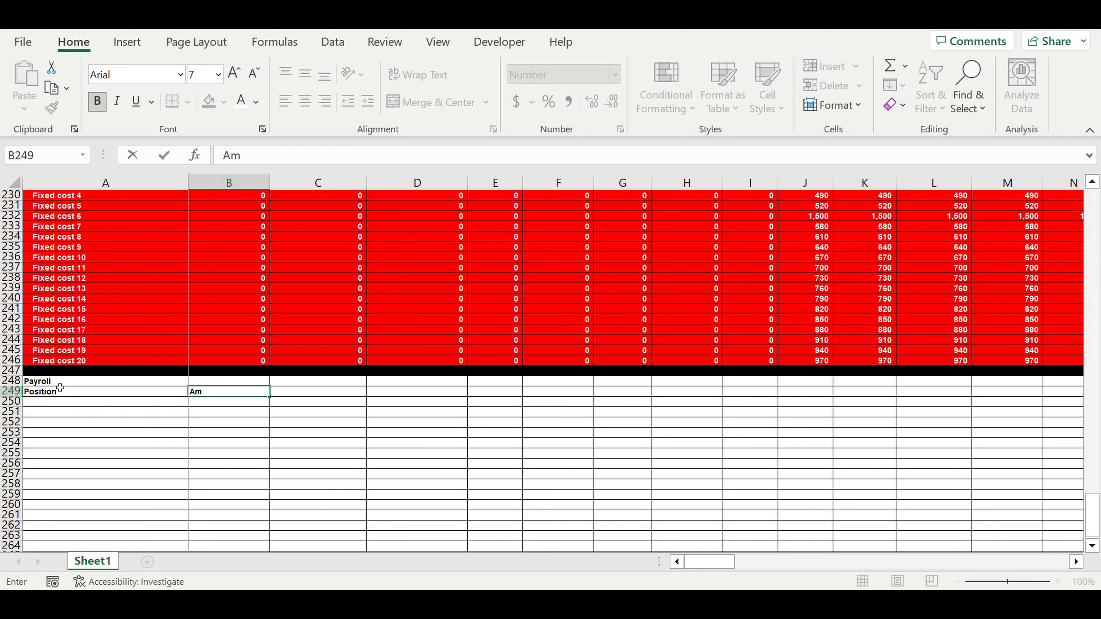
{"action": "type", "text": "ount of people / position"}
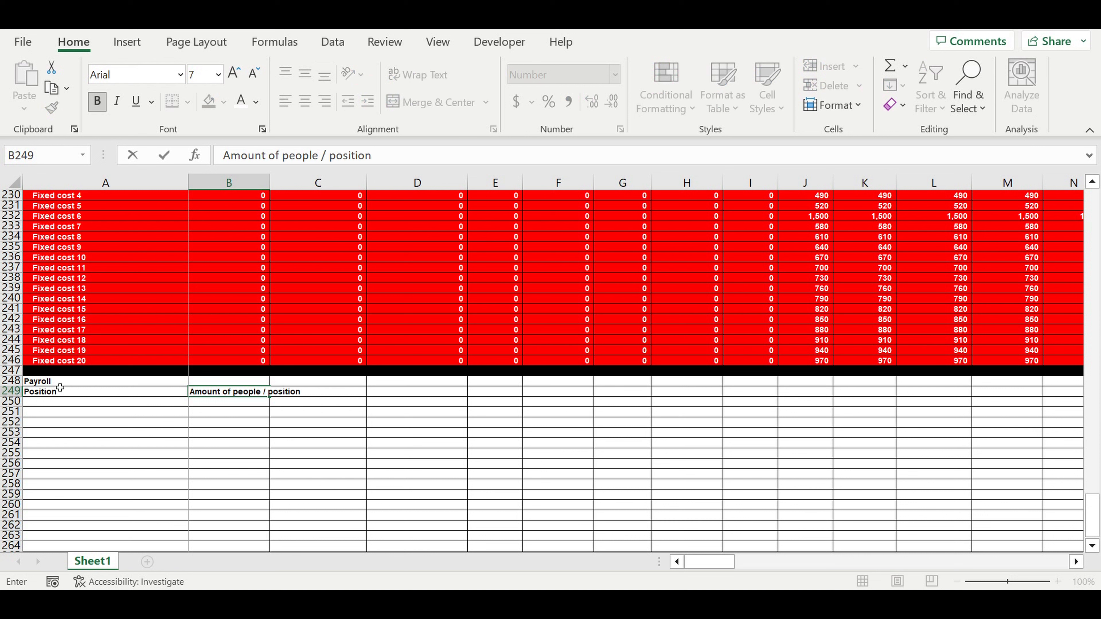
{"action": "key", "text": "Return"}
{"action": "key", "text": "Up"}
{"action": "key", "text": "Right"}
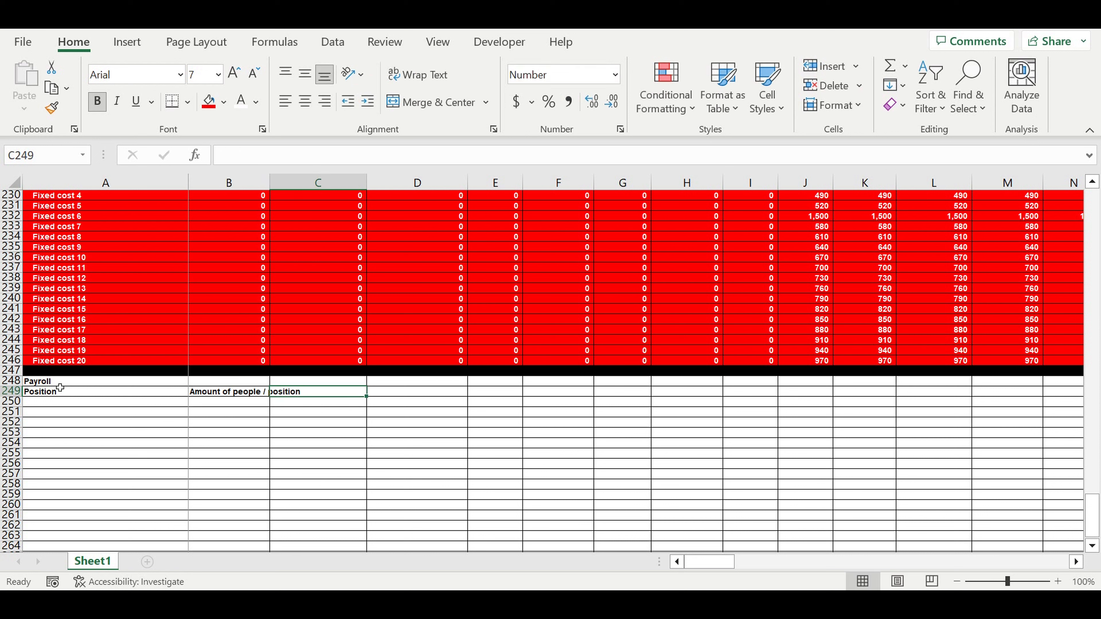
Enter the header Salary/person/position in C249 and widen columns B and C to fit their headers
{"action": "type", "text": "Salsry"}
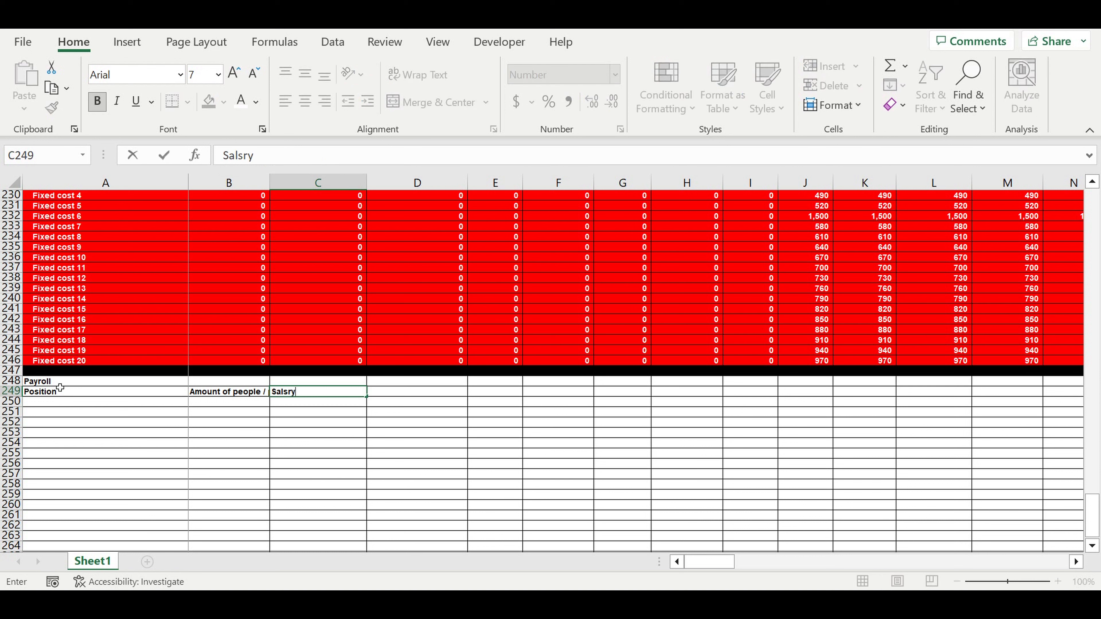
{"action": "type", "text": "/person/position"}
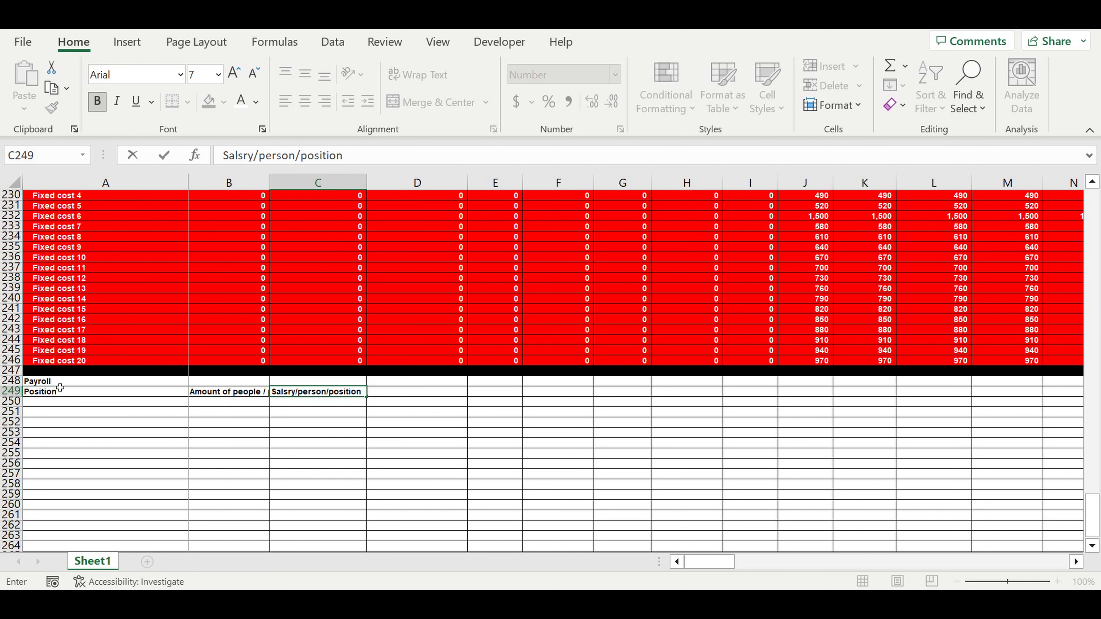
{"action": "key", "text": "Return"}
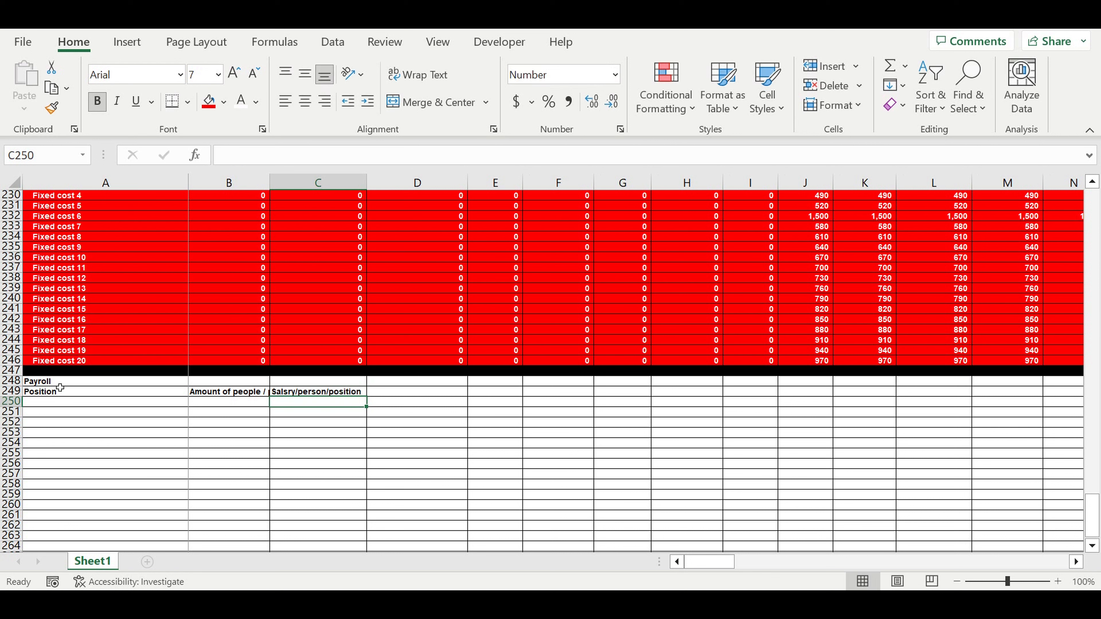
{"action": "left_click", "coordinate": [288, 391]}
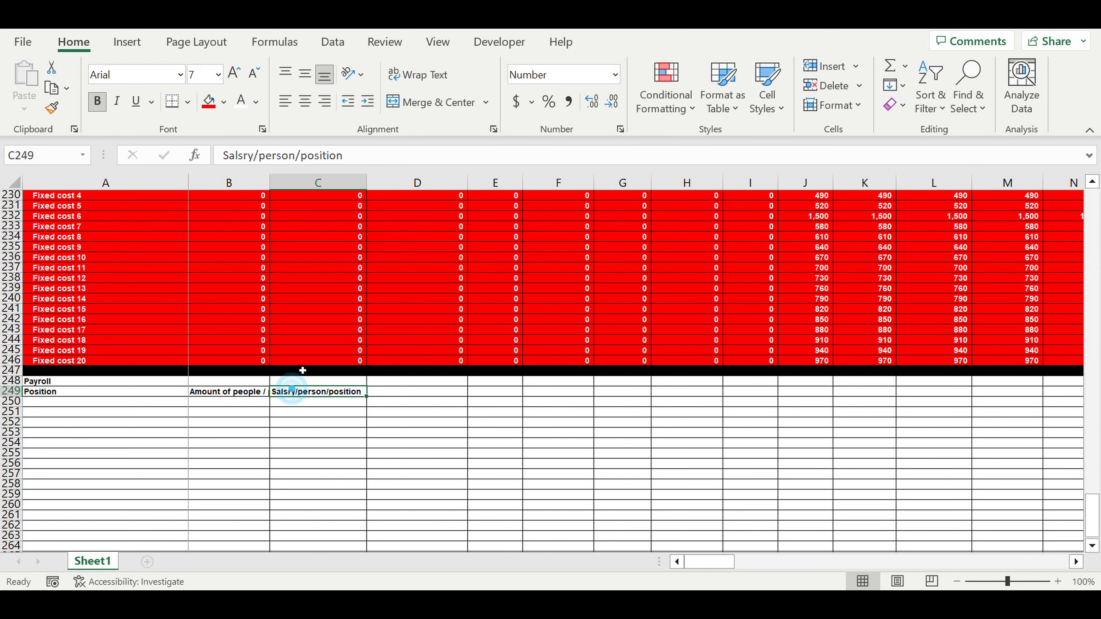
{"action": "left_click", "coordinate": [240, 156]}
{"action": "type", "text": "a"}
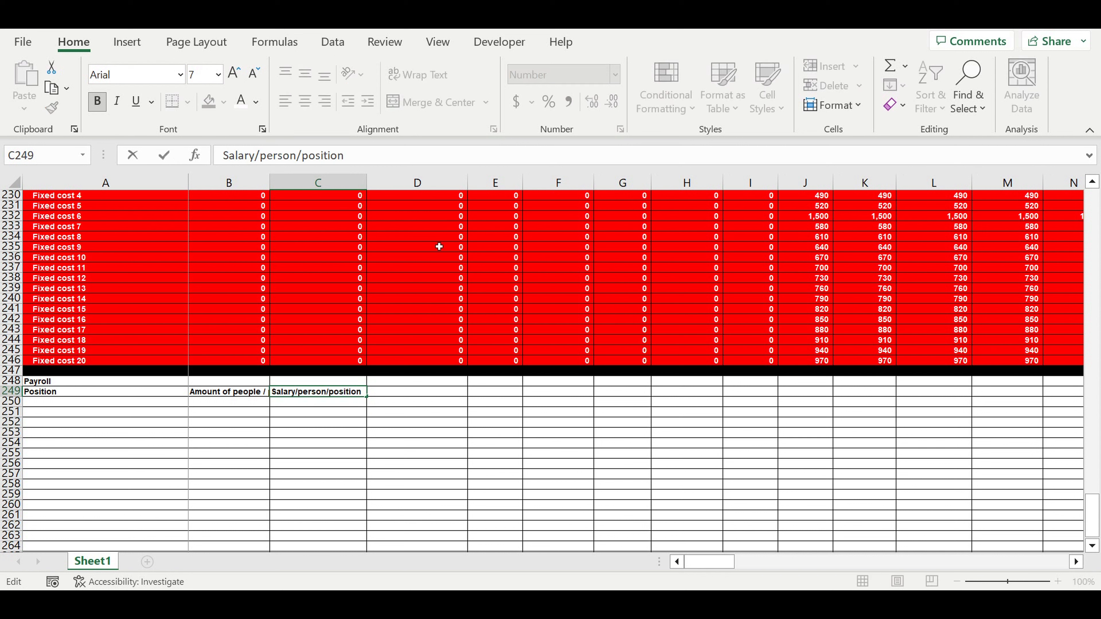
{"action": "key", "text": "Return"}
{"action": "left_click_drag", "start_coordinate": [258, 182], "coordinate": [304, 189]}
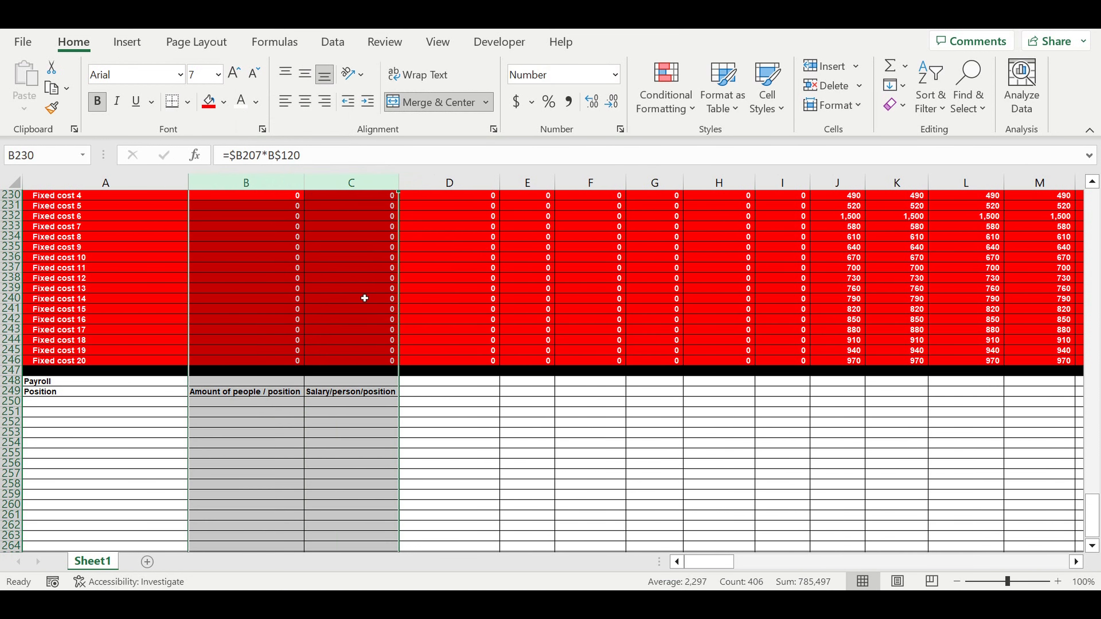
Enter the header Salary/month in D249 of the payroll table
{"action": "left_click", "coordinate": [449, 394]}
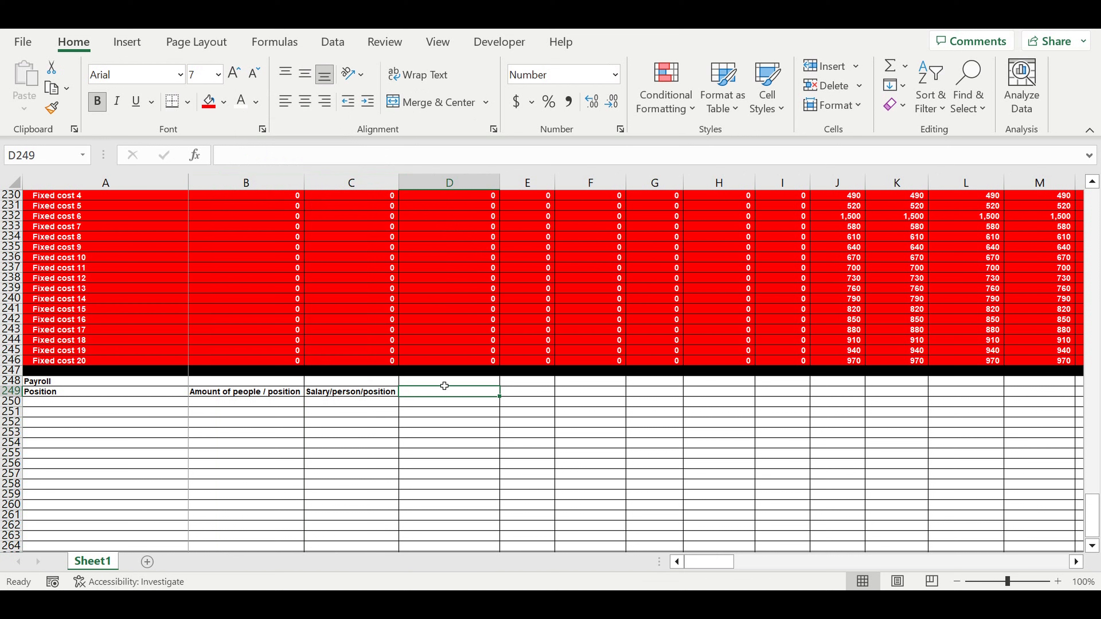
{"action": "type", "text": "Salar"}
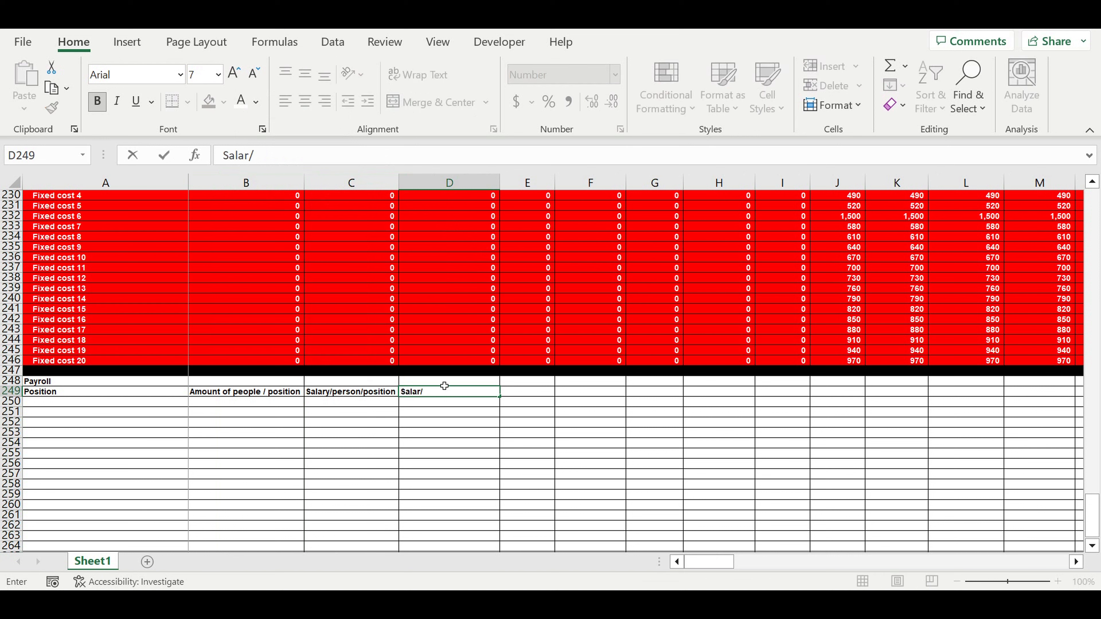
{"action": "type", "text": "/month"}
{"action": "key", "text": "Return"}
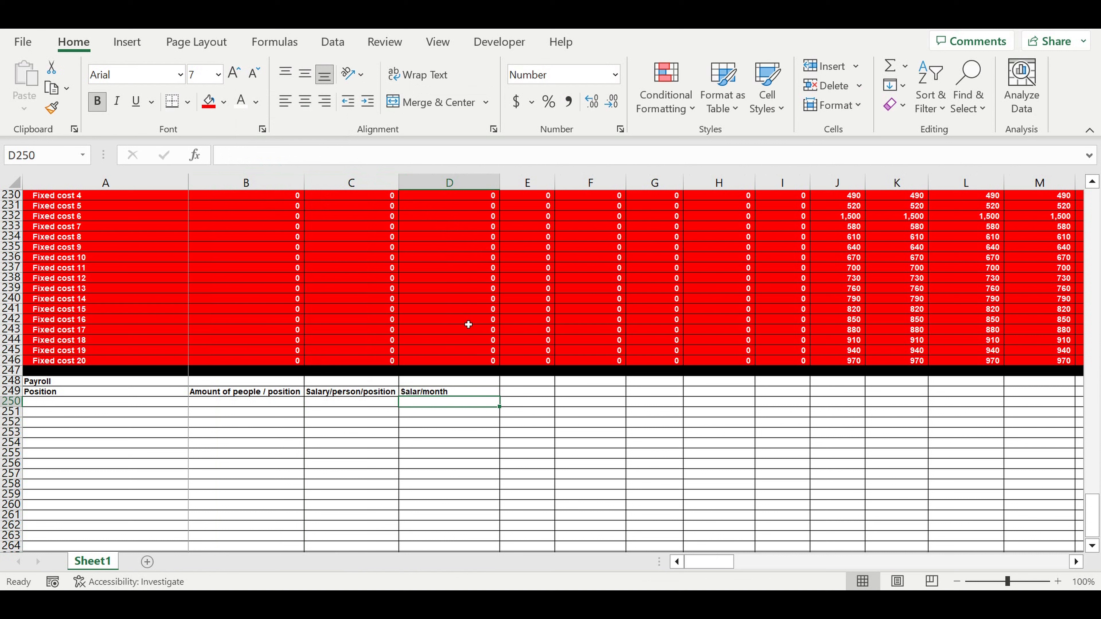
{"action": "left_click", "coordinate": [437, 392]}
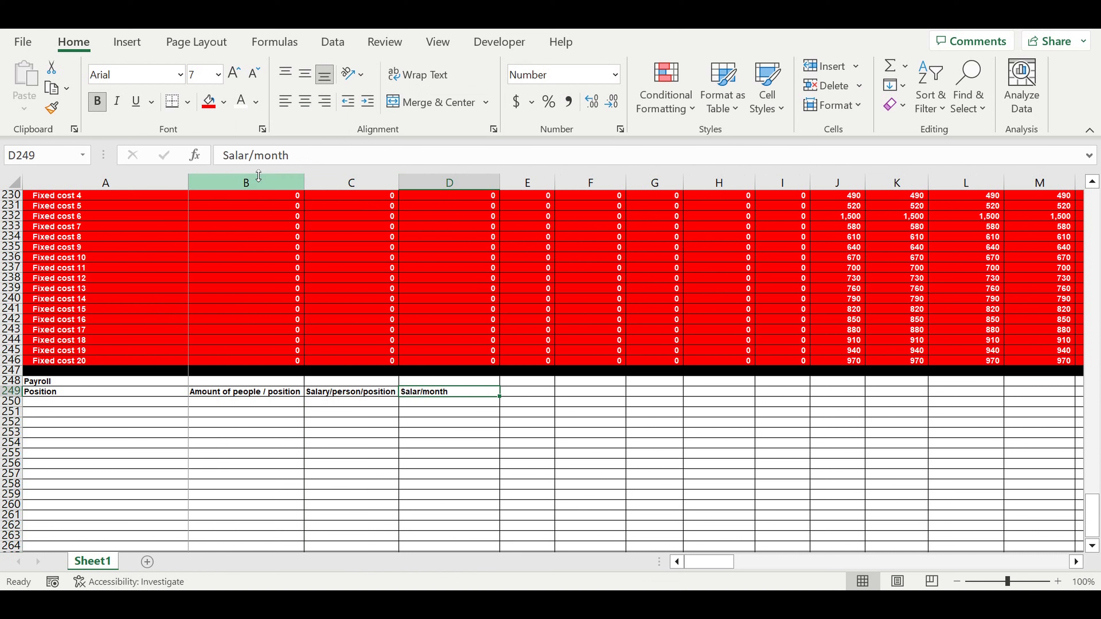
{"action": "left_click", "coordinate": [256, 161]}
{"action": "type", "text": "y"}
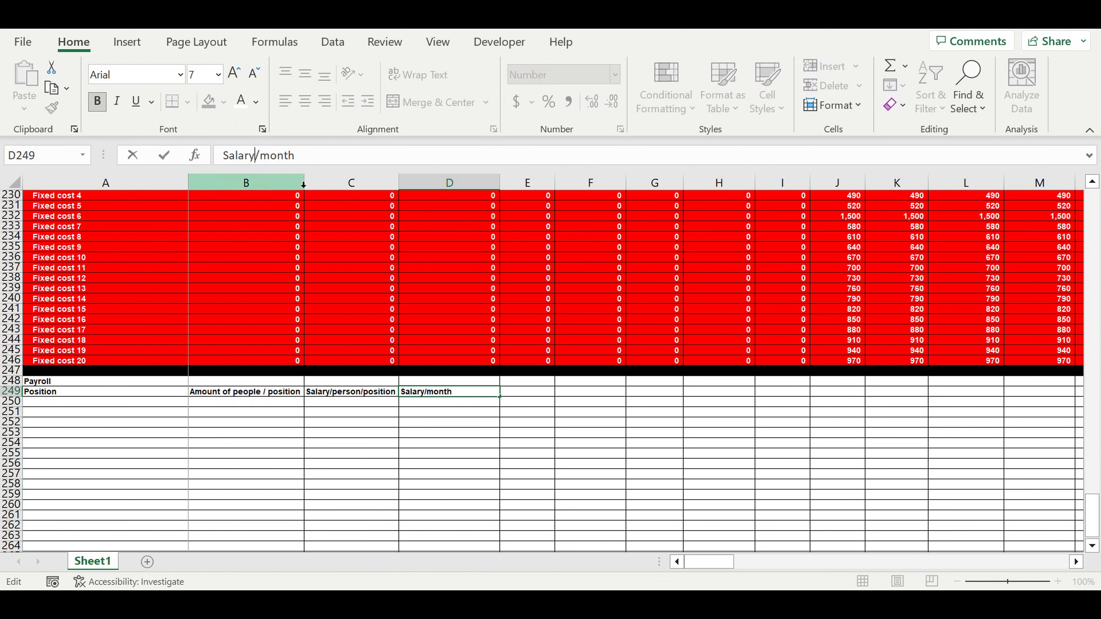
{"action": "key", "text": "Return"}
{"action": "left_click", "coordinate": [441, 452]}
Center the payroll headers in A249:D249 and fill them with the lightest blue
{"action": "left_click_drag", "start_coordinate": [443, 395], "coordinate": [161, 395]}
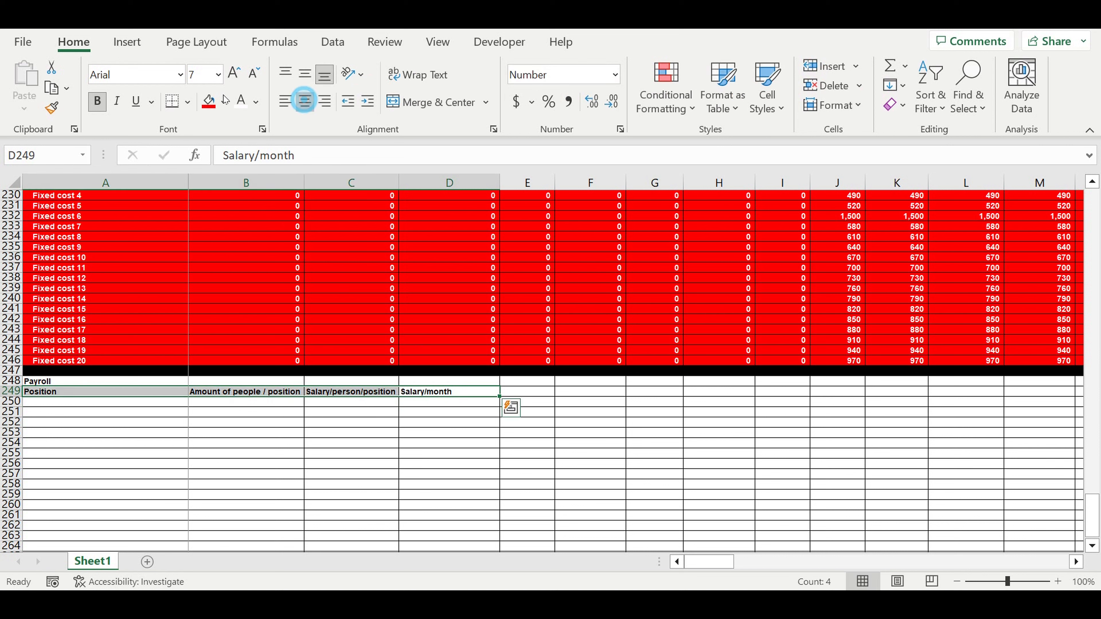
{"action": "left_click", "coordinate": [304, 101]}
{"action": "left_click", "coordinate": [228, 107]}
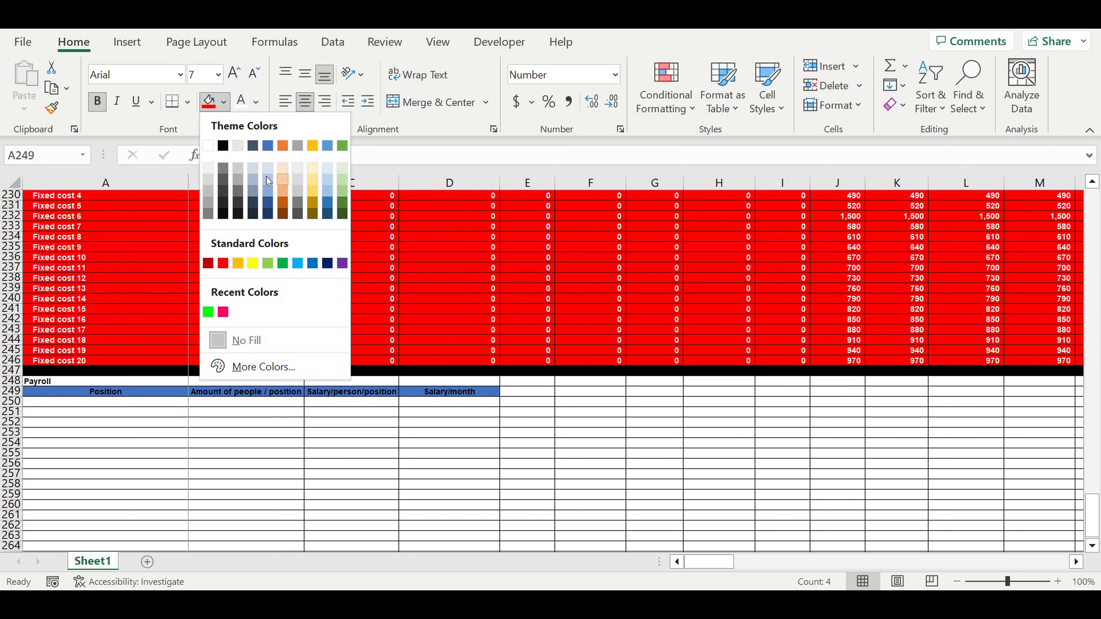
{"action": "left_click", "coordinate": [268, 168]}
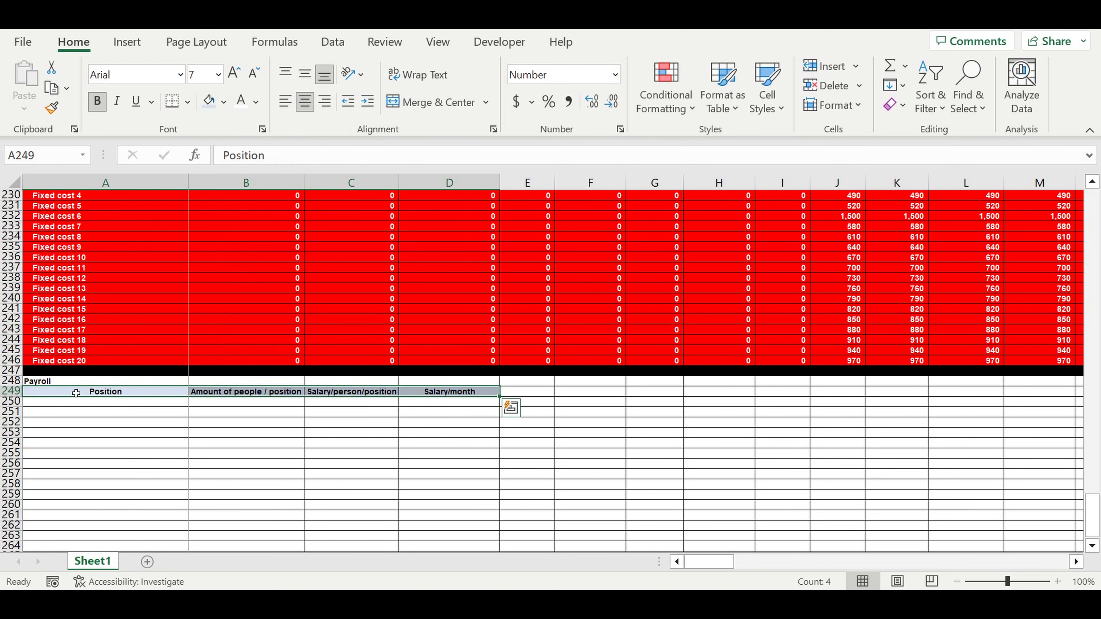
Fill the Payroll title cell A248 with light orange
{"action": "left_click", "coordinate": [65, 385]}
{"action": "left_click", "coordinate": [223, 102]}
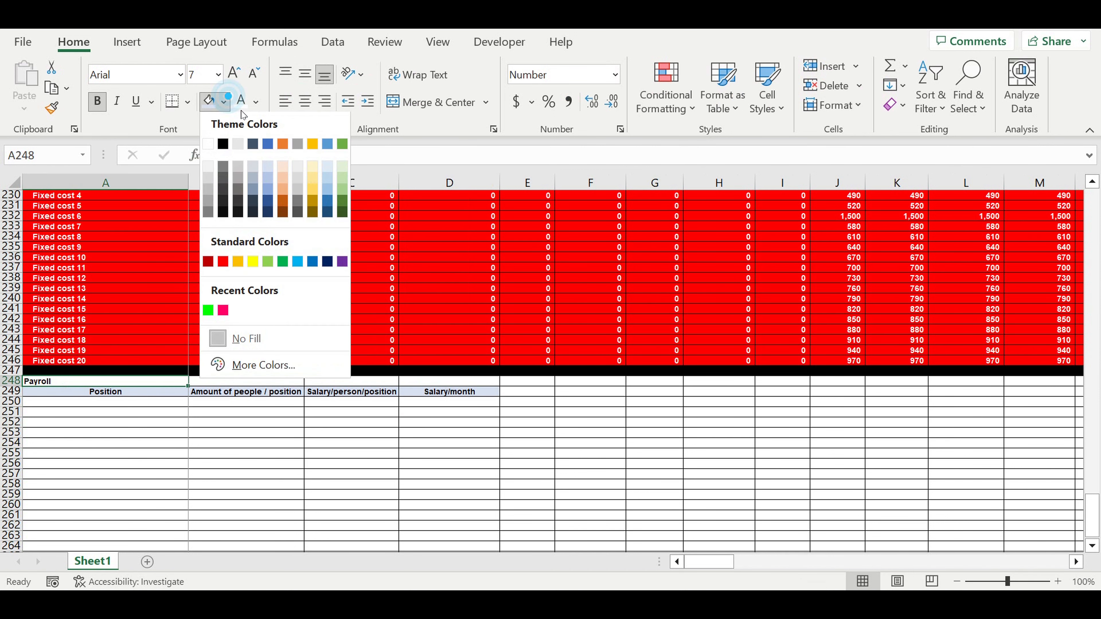
{"action": "left_click", "coordinate": [283, 187]}
{"action": "left_click", "coordinate": [254, 433]}
Enter Position 1 in A250 and fill the series down to Position 5 in A254
{"action": "left_click", "coordinate": [175, 403]}
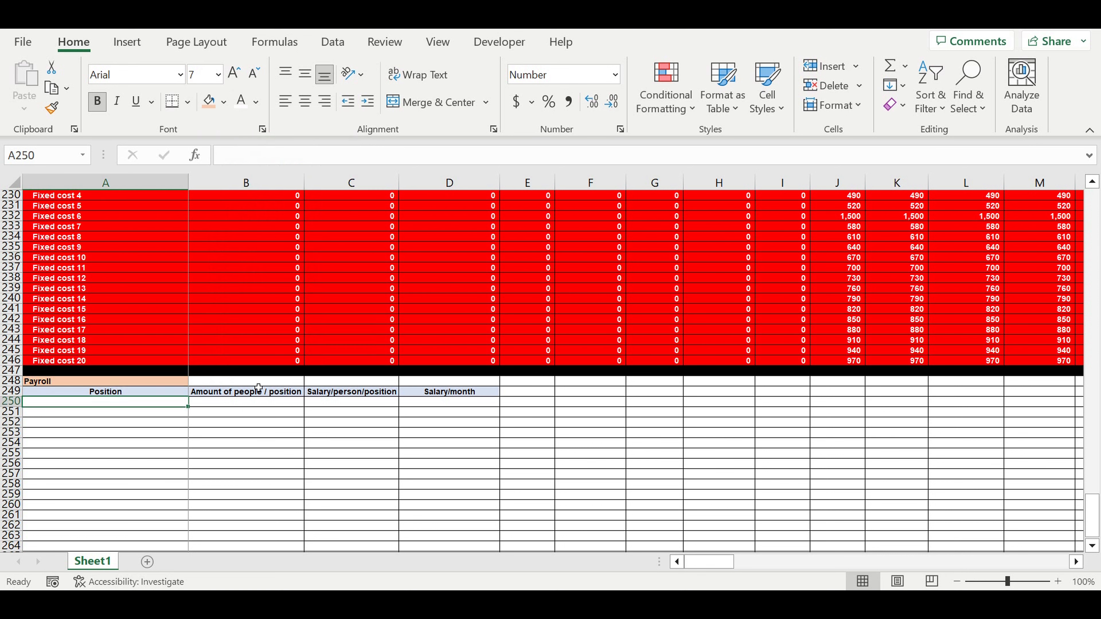
{"action": "type", "text": "Positioncition"}
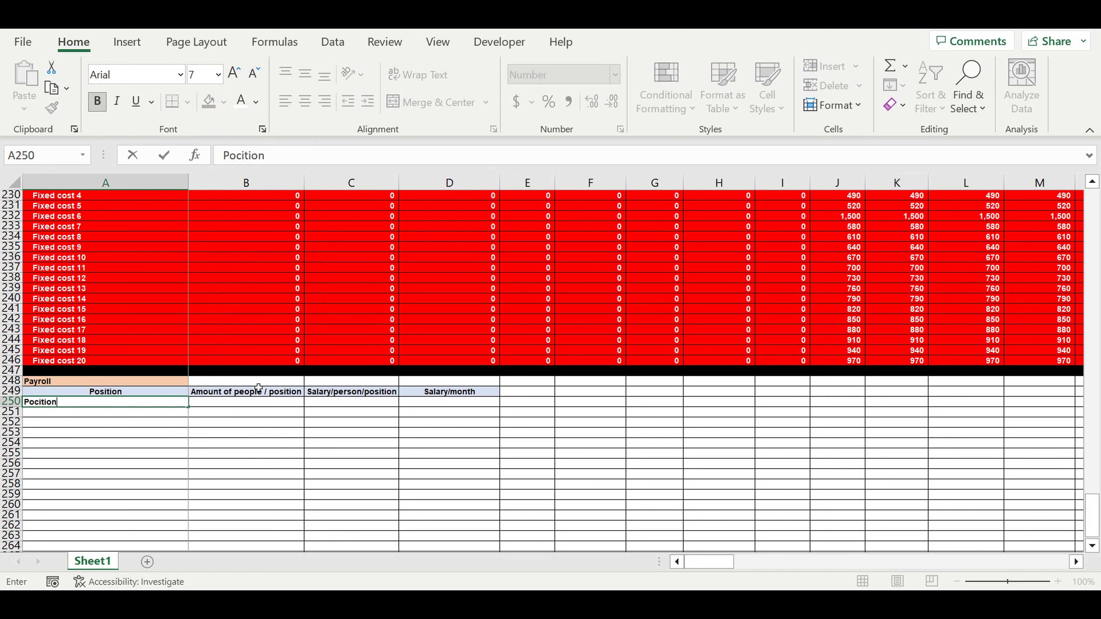
{"action": "key", "text": "BackSpace"}
{"action": "key", "text": "BackSpace"}
{"action": "key", "text": "BackSpace"}
{"action": "key", "text": "BackSpace"}
{"action": "key", "text": "BackSpace"}
{"action": "key", "text": "BackSpace"}
{"action": "type", "text": "sition"}
{"action": "key", "text": "Return"}
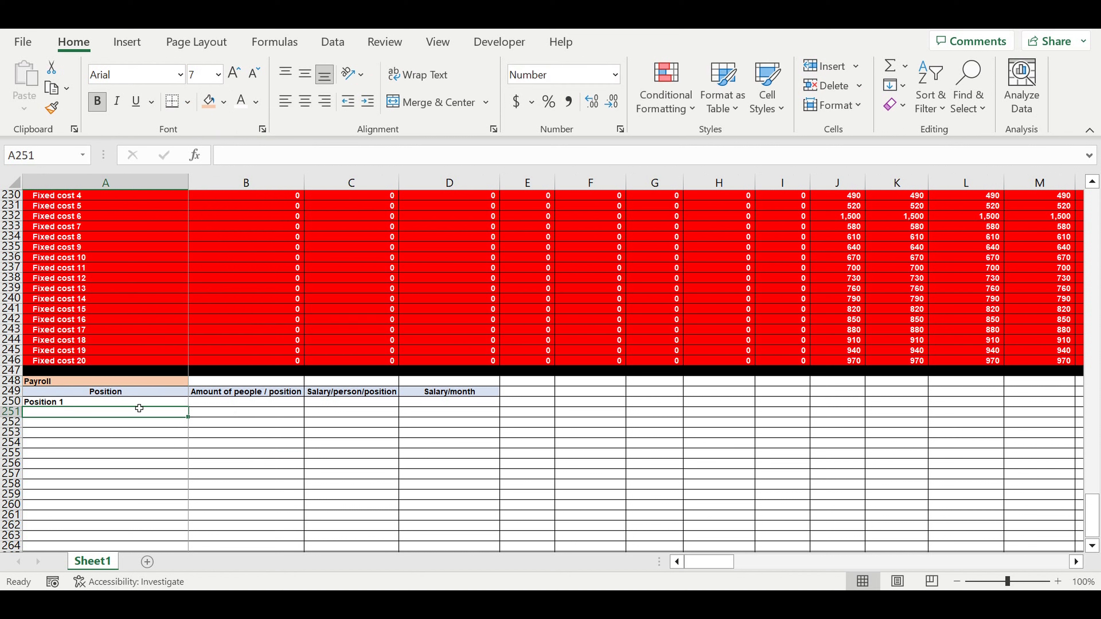
{"action": "left_click", "coordinate": [160, 401]}
{"action": "left_click_drag", "start_coordinate": [189, 410], "coordinate": [186, 451]}
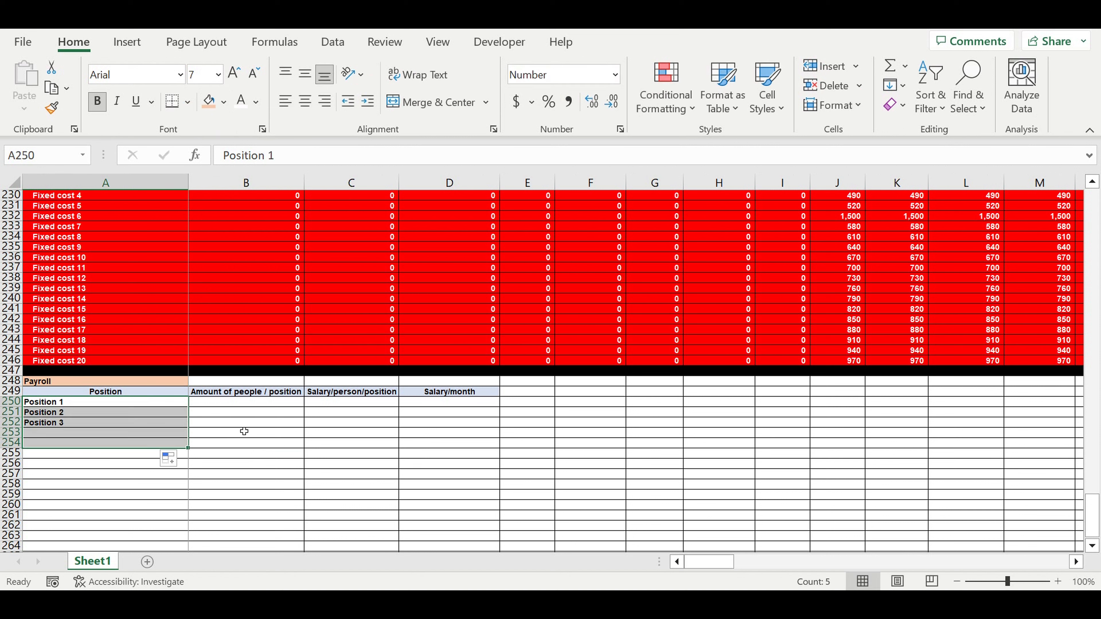
Enter the number of people for Positions 1 to 5 in B250:B254 as 1, 2, 3, 1 and 2
{"action": "left_click", "coordinate": [222, 404]}
{"action": "type", "text": "1"}
{"action": "key", "text": "Return"}
{"action": "type", "text": "2"}
{"action": "key", "text": "Return"}
{"action": "type", "text": "3"}
{"action": "key", "text": "Return"}
{"action": "type", "text": "1"}
{"action": "key", "text": "Return"}
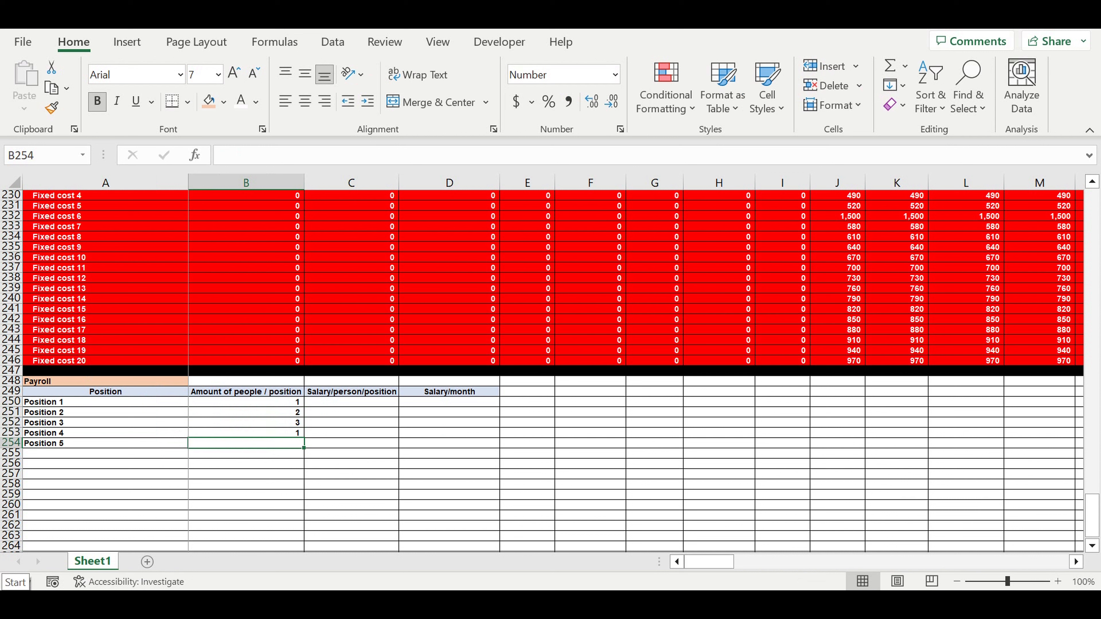
{"action": "type", "text": "2"}
{"action": "key", "text": "Return"}
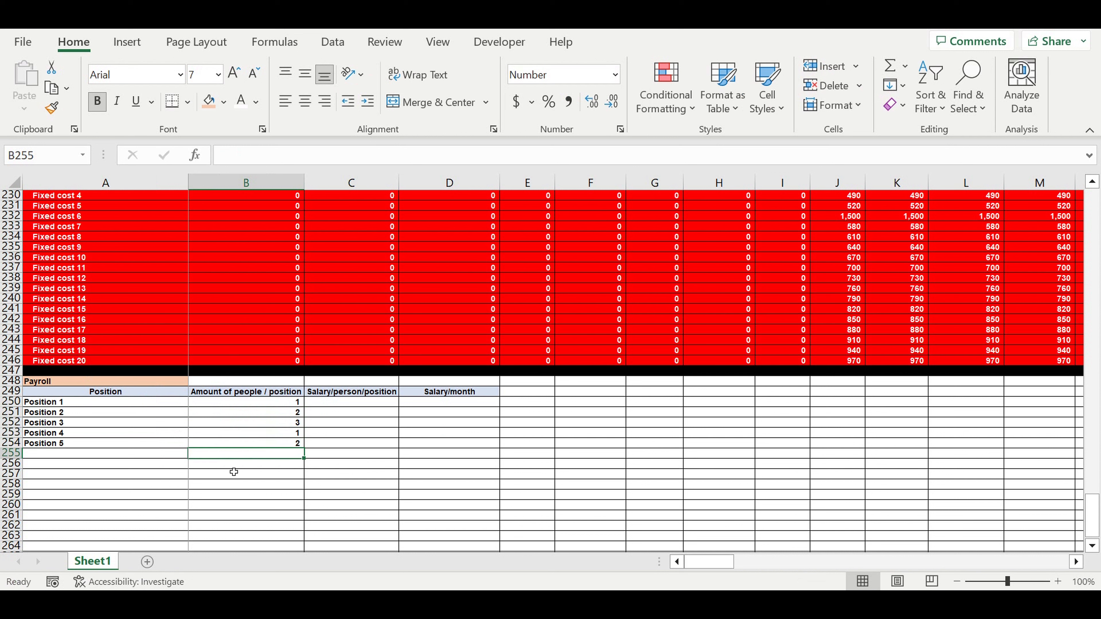
Enter the salary per person for Positions 1 to 5 in C250:C254 as 2000, 3000, 2500, 3000 and 1500
{"action": "left_click", "coordinate": [351, 403]}
{"action": "type", "text": "2000"}
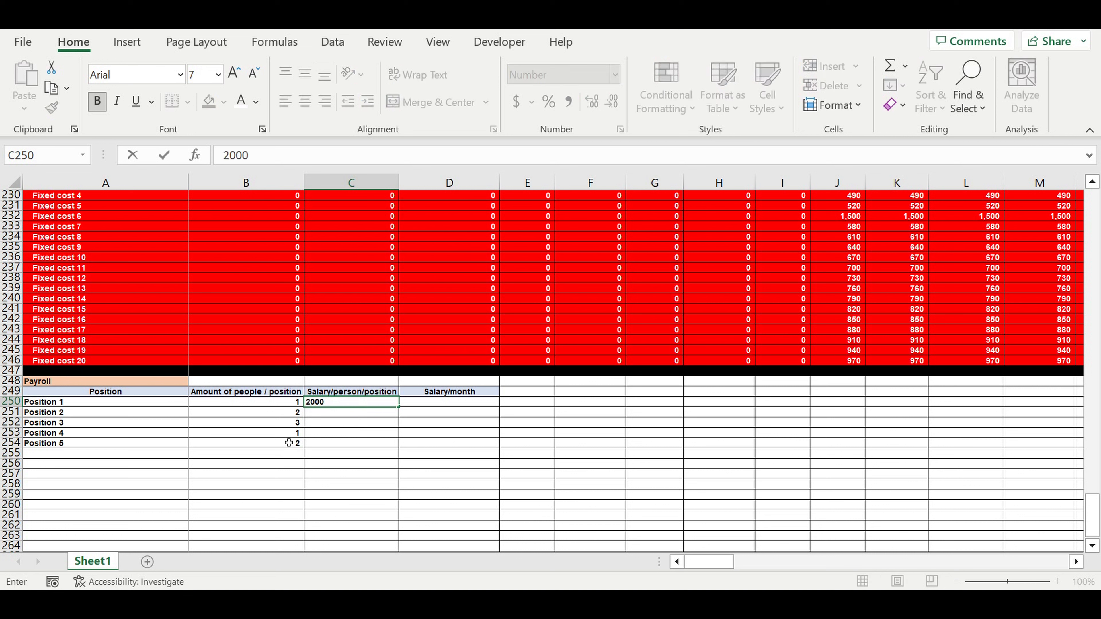
{"action": "key", "text": "Return"}
{"action": "type", "text": "3000"}
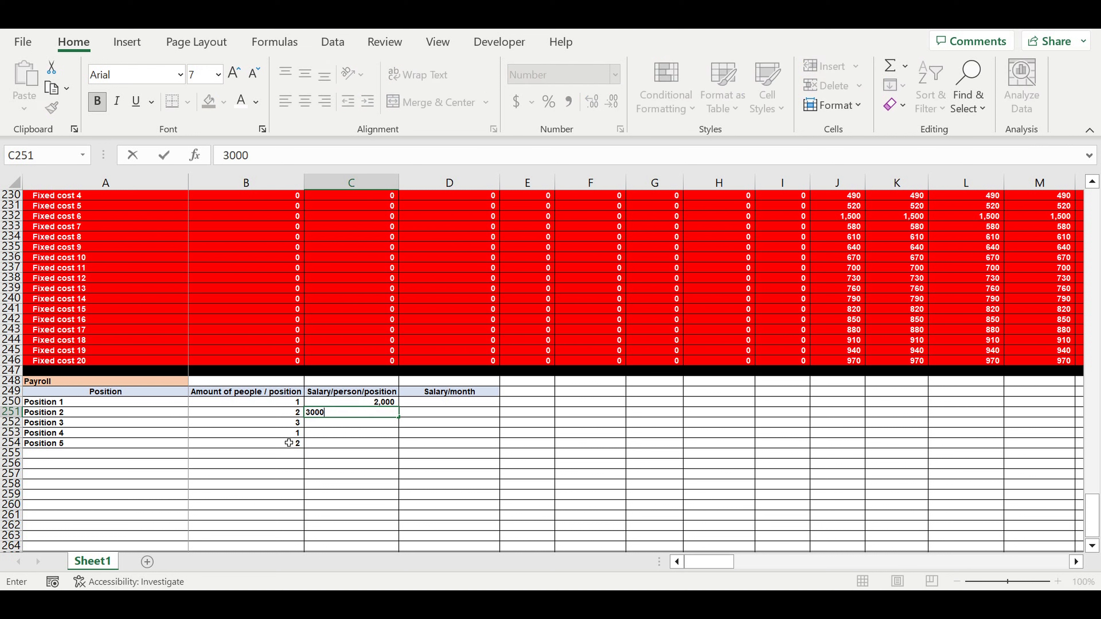
{"action": "key", "text": "Return"}
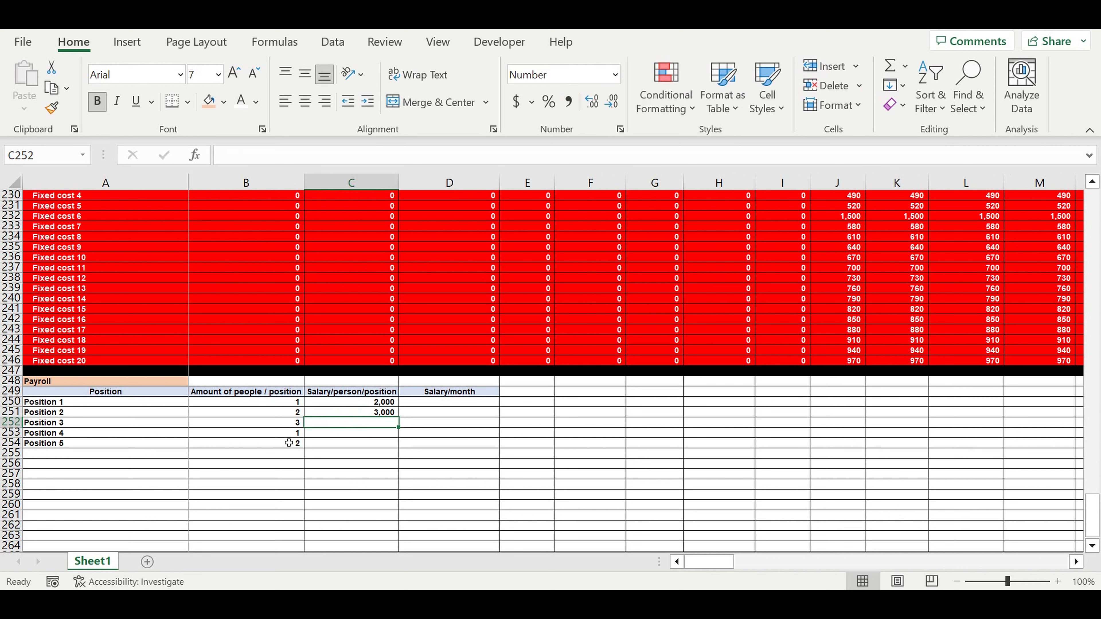
{"action": "type", "text": "2500"}
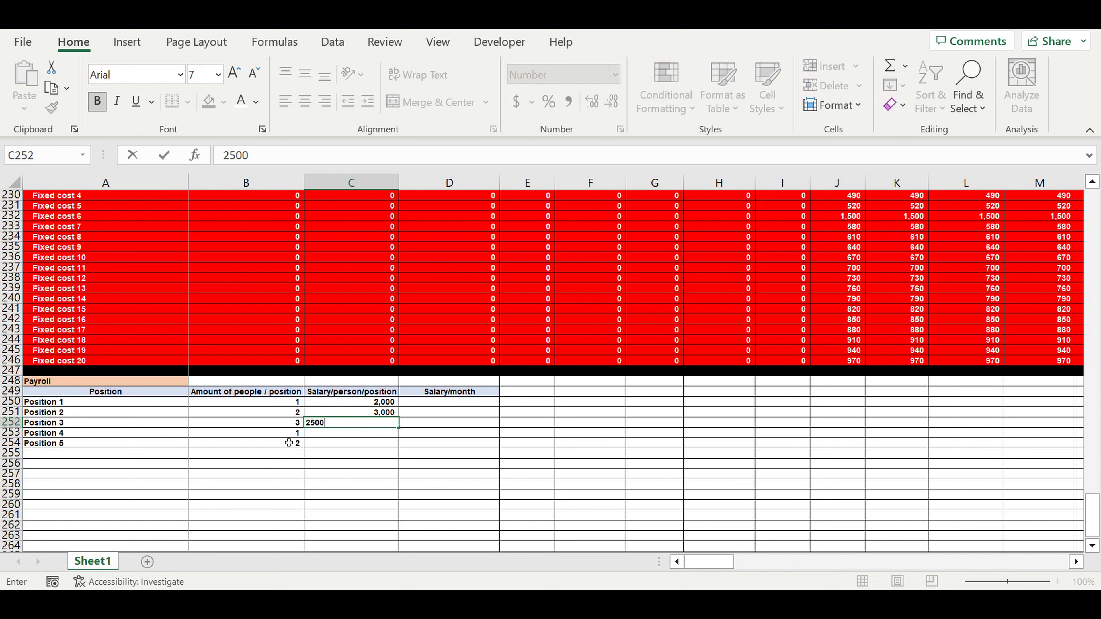
{"action": "key", "text": "Return"}
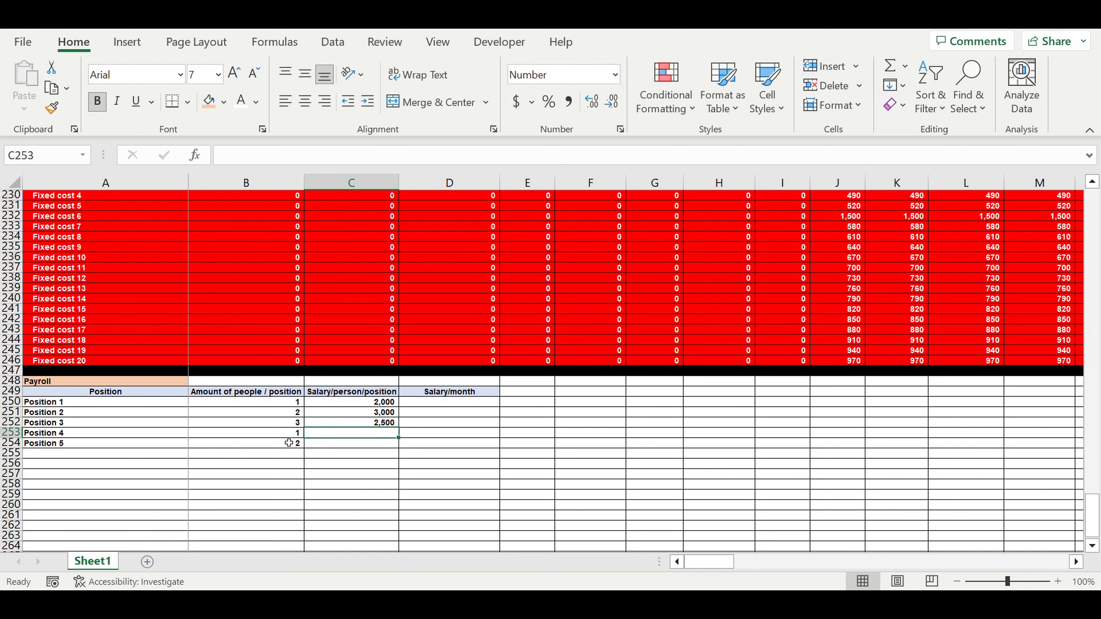
{"action": "type", "text": "30000"}
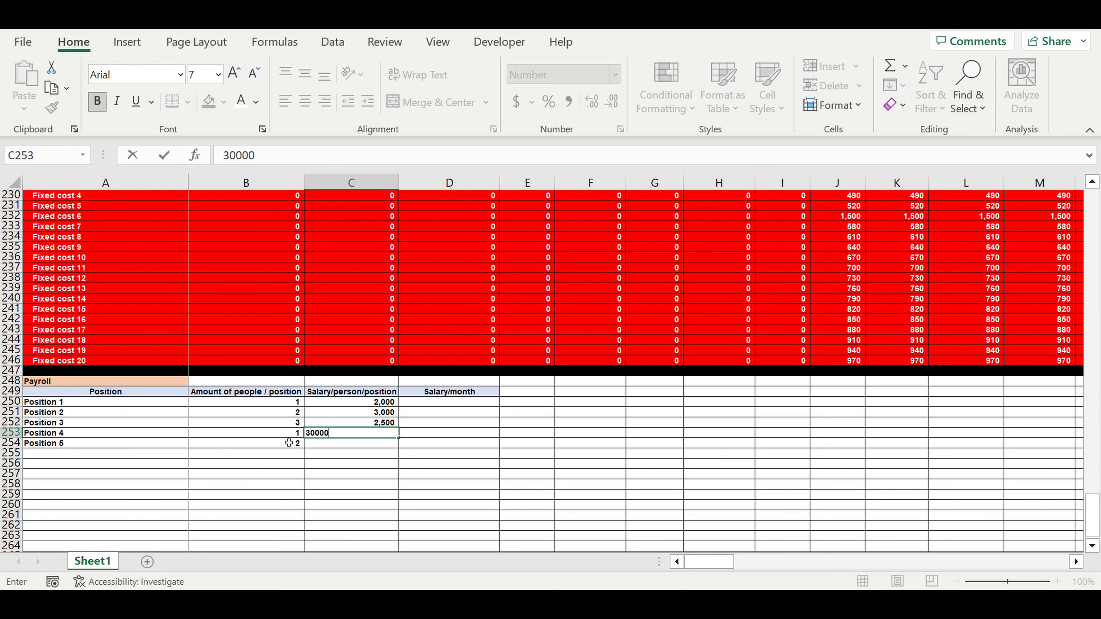
{"action": "key", "text": "BackSpace"}
{"action": "key", "text": "Return"}
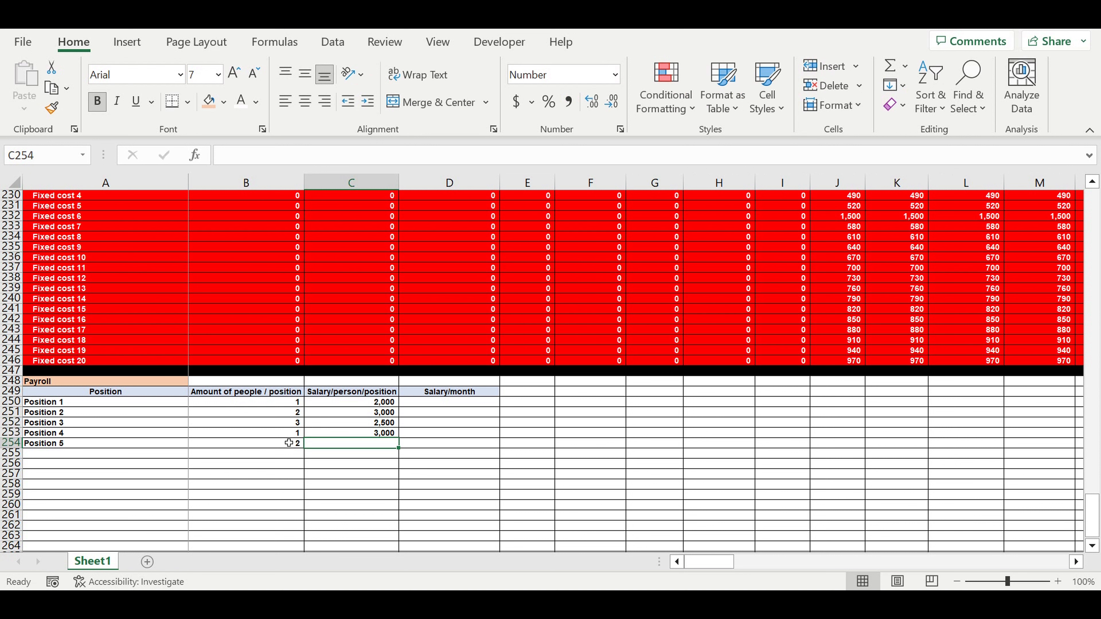
{"action": "type", "text": "1500"}
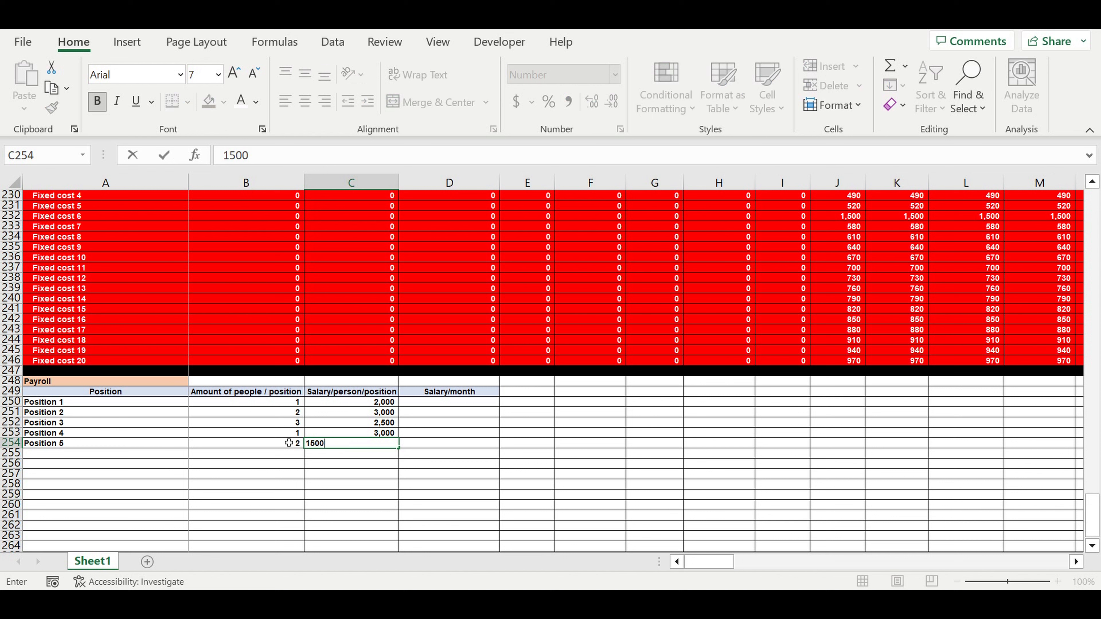
{"action": "key", "text": "Return"}
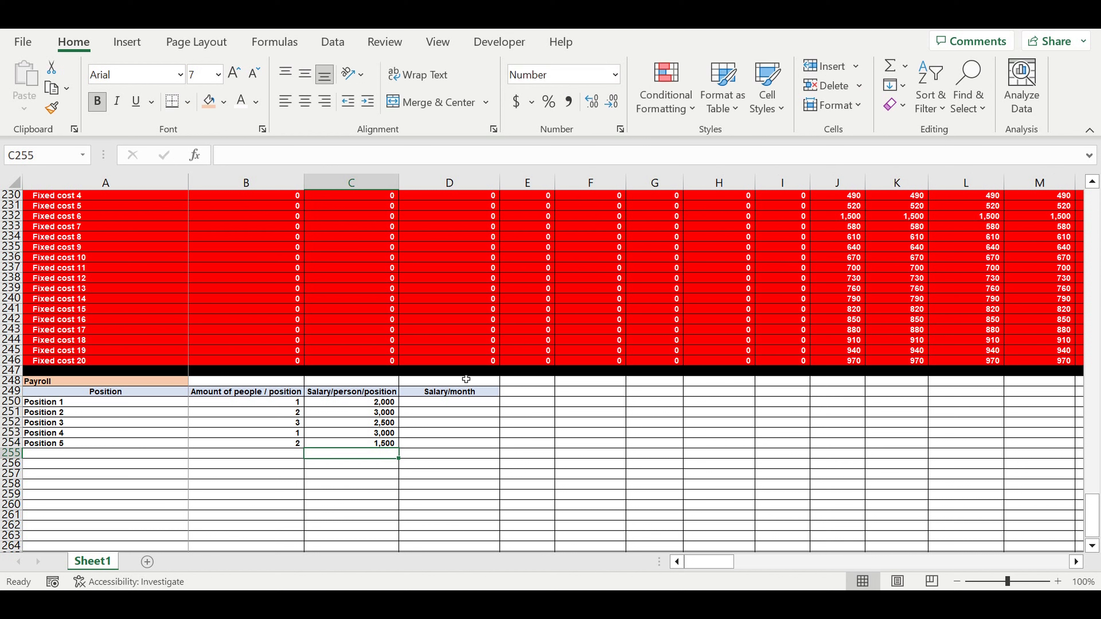
Calculate Salary/month in D250 with =B250*C250 and fill the formula down to D254
{"action": "left_click", "coordinate": [452, 406]}
{"action": "type", "text": "="}
{"action": "left_click", "coordinate": [281, 404]}
{"action": "type", "text": "*"}
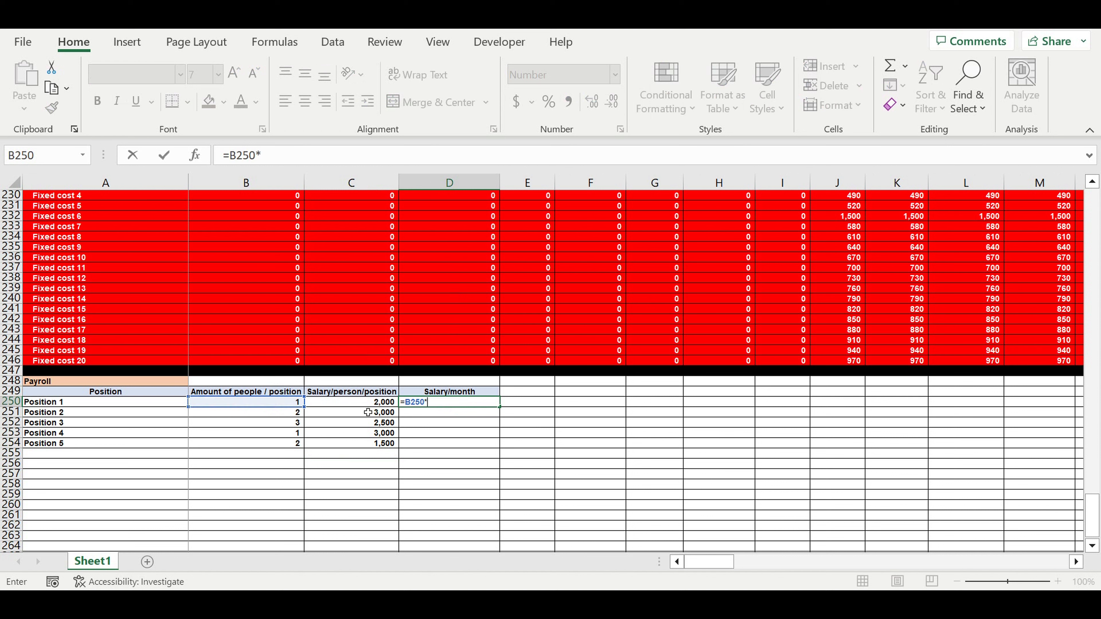
{"action": "left_click", "coordinate": [376, 406]}
{"action": "key", "text": "Return"}
{"action": "left_click", "coordinate": [479, 402]}
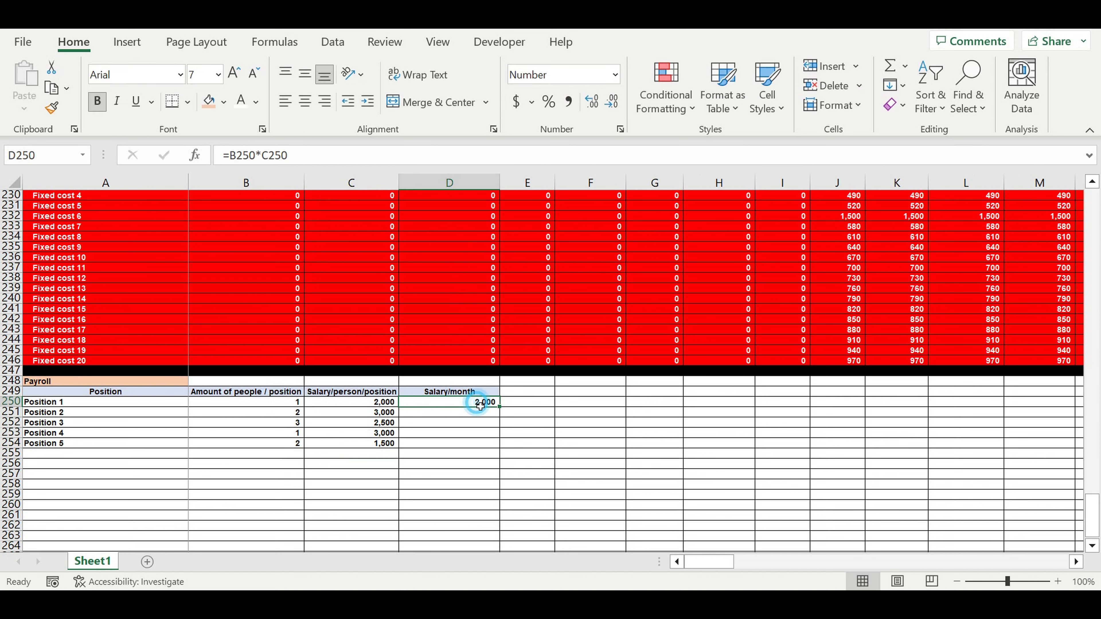
{"action": "left_click_drag", "start_coordinate": [499, 407], "coordinate": [498, 444]}
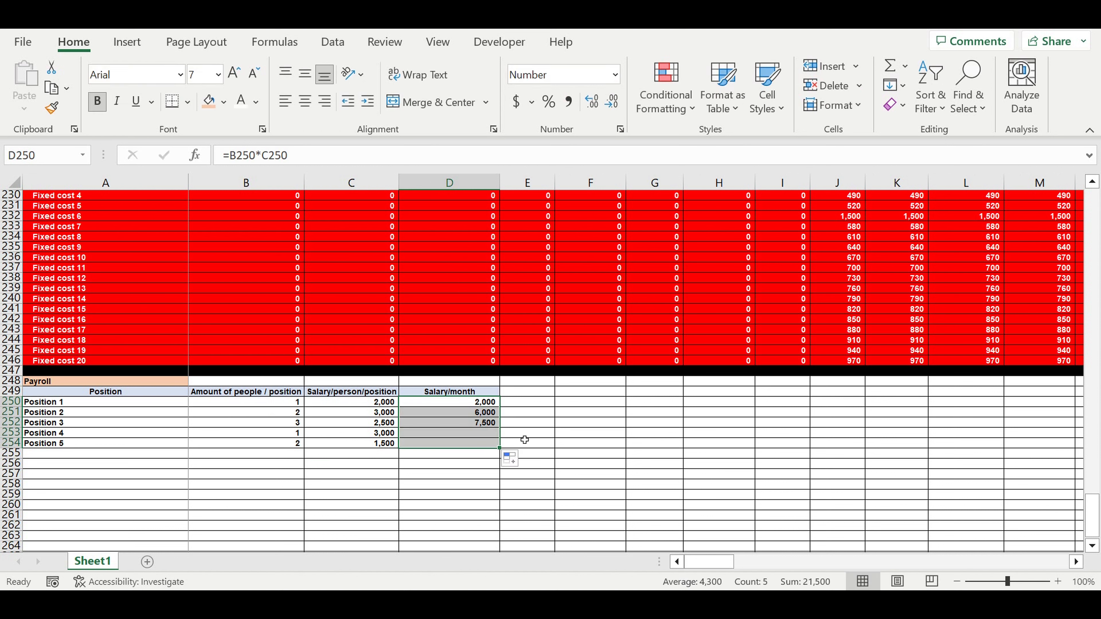
{"action": "left_click", "coordinate": [556, 413]}
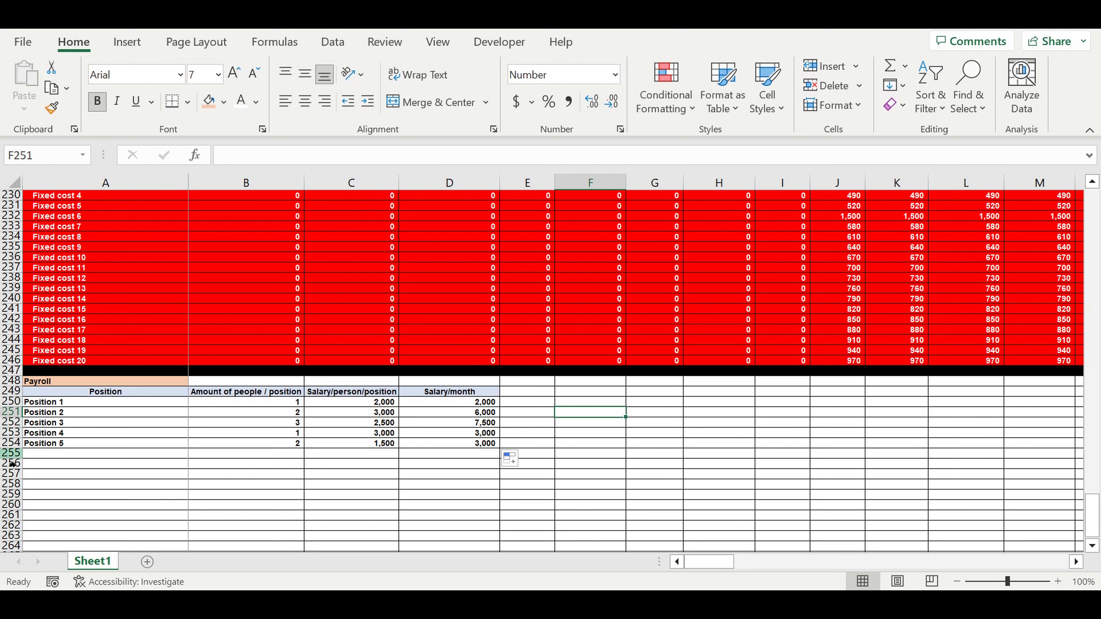
Fill the whole of row 255 with black as a separator below the payroll table
{"action": "left_click_drag", "start_coordinate": [10, 445], "coordinate": [39, 443]}
{"action": "left_click", "coordinate": [11, 452]}
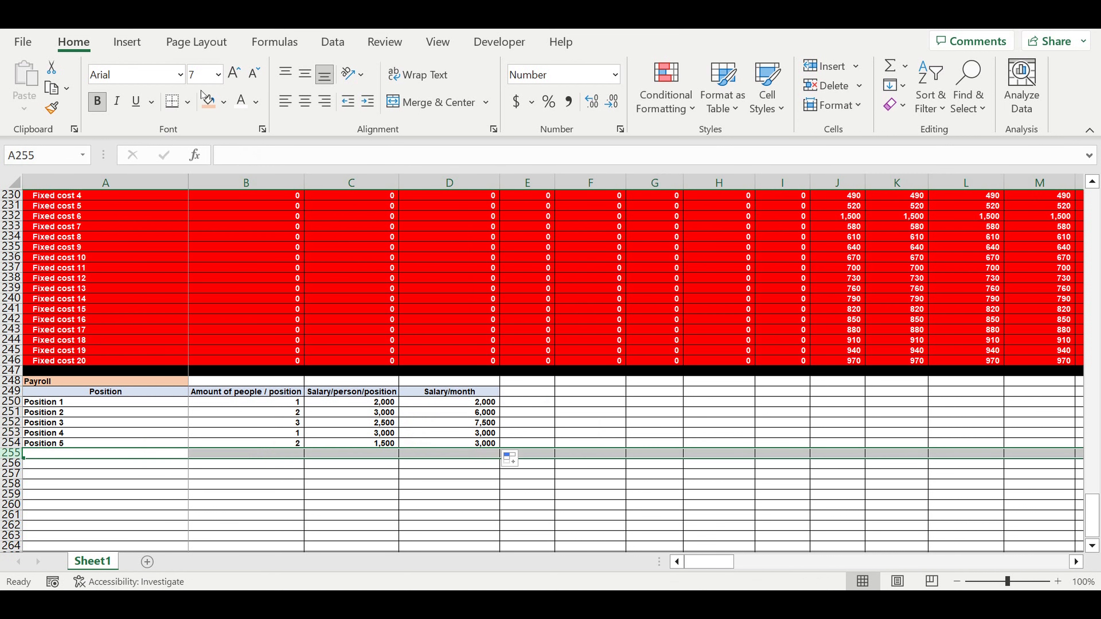
{"action": "left_click", "coordinate": [224, 101]}
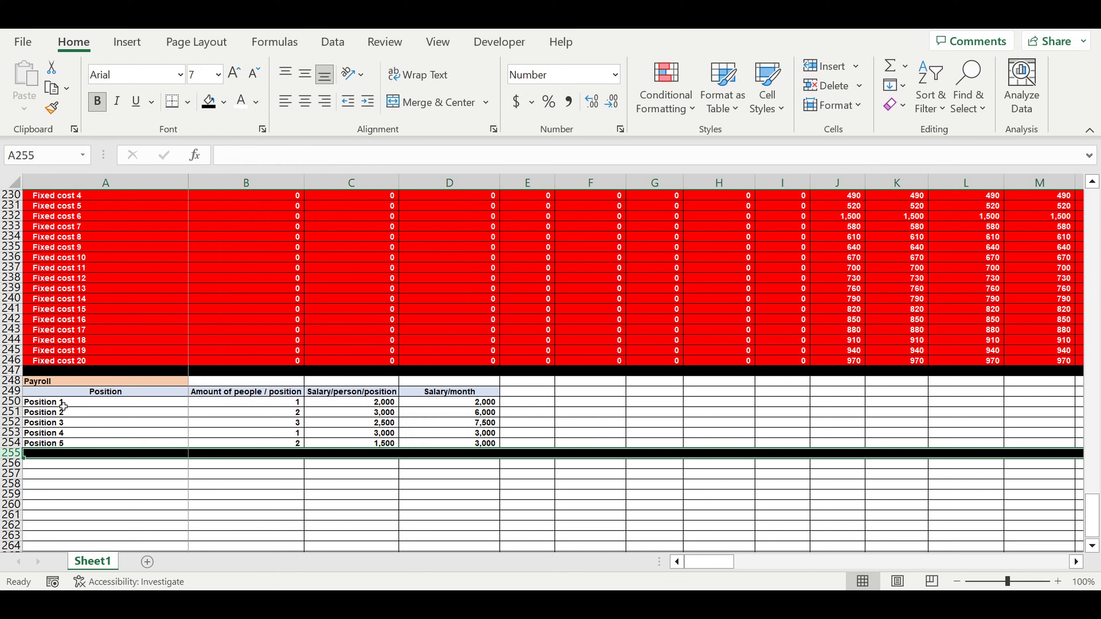
Increase the indent of the position names in column A of the payroll table by one level
{"action": "left_click_drag", "start_coordinate": [65, 403], "coordinate": [71, 451]}
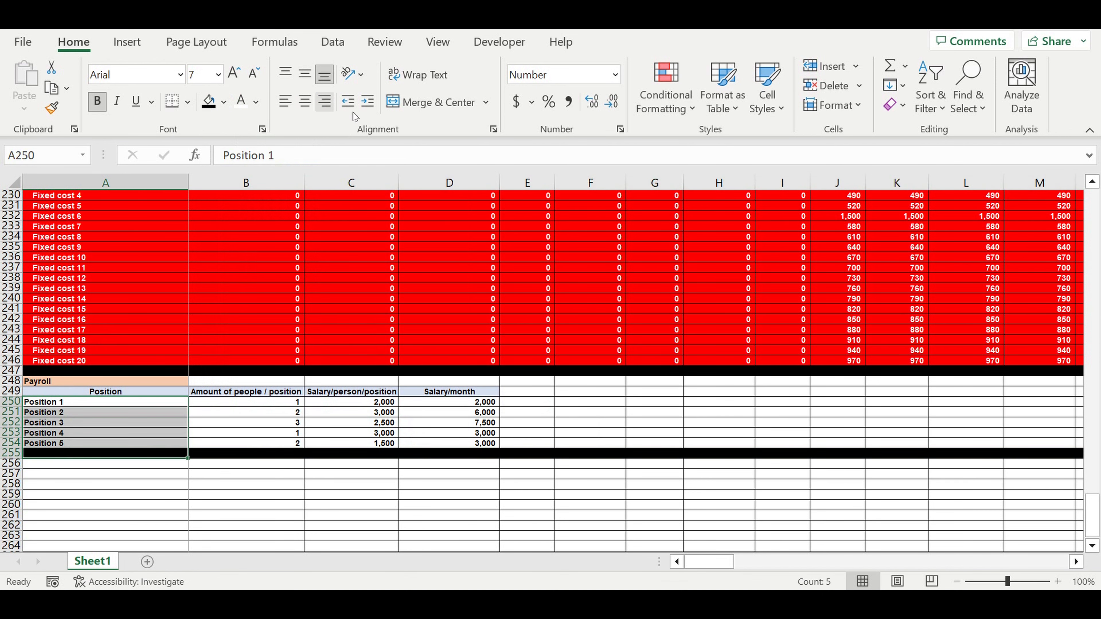
{"action": "left_click", "coordinate": [367, 101]}
{"action": "left_click", "coordinate": [168, 423]}
Give the payroll inputs in A250:C254 white text and the standard light blue fill
{"action": "left_click_drag", "start_coordinate": [170, 406], "coordinate": [351, 444]}
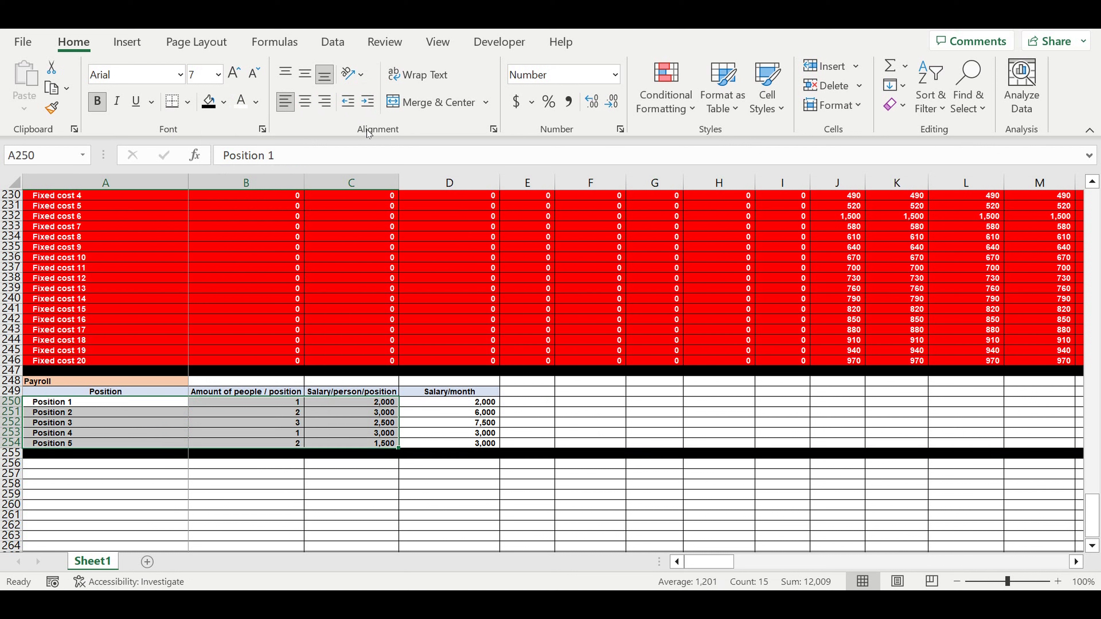
{"action": "left_click", "coordinate": [224, 102]}
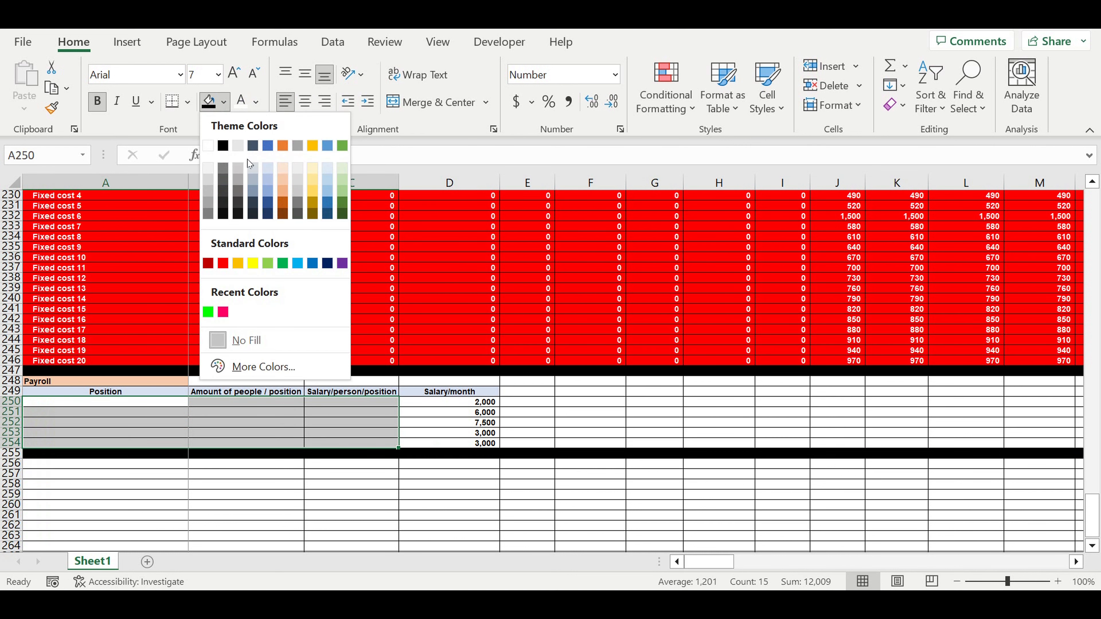
{"action": "left_click", "coordinate": [301, 268]}
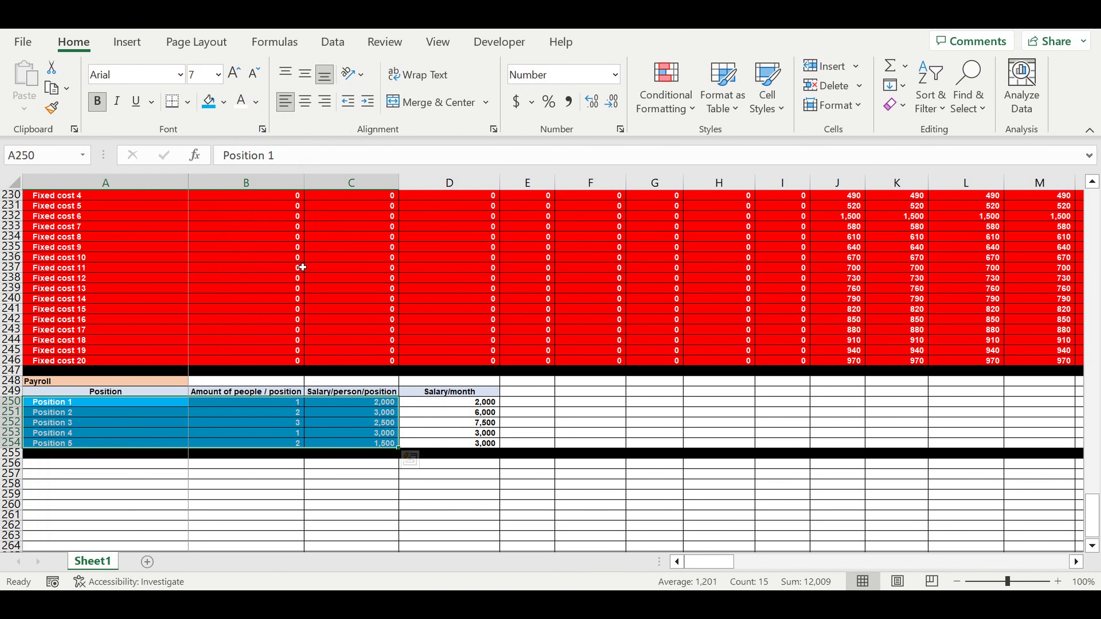
{"action": "left_click", "coordinate": [585, 374]}
Examine the blue input cells of the fixed costs and investment tables, and the positions and monthly salaries in the payroll table
{"action": "scroll", "coordinate": [427, 349], "scroll_direction": "up", "scroll_amount": 10}
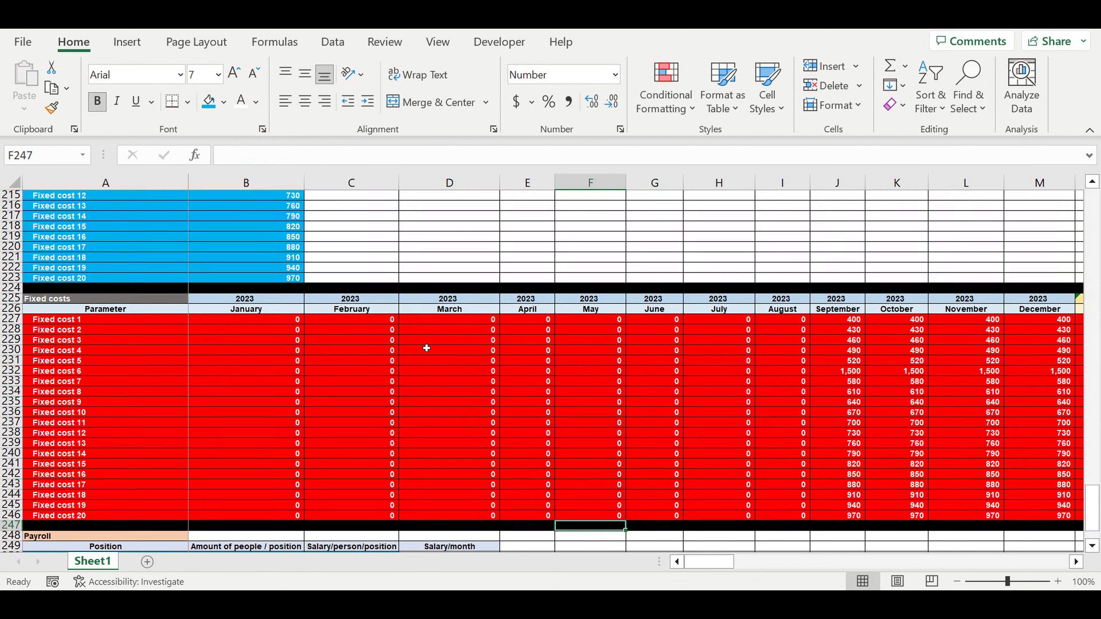
{"action": "left_click_drag", "start_coordinate": [109, 269], "coordinate": [241, 373]}
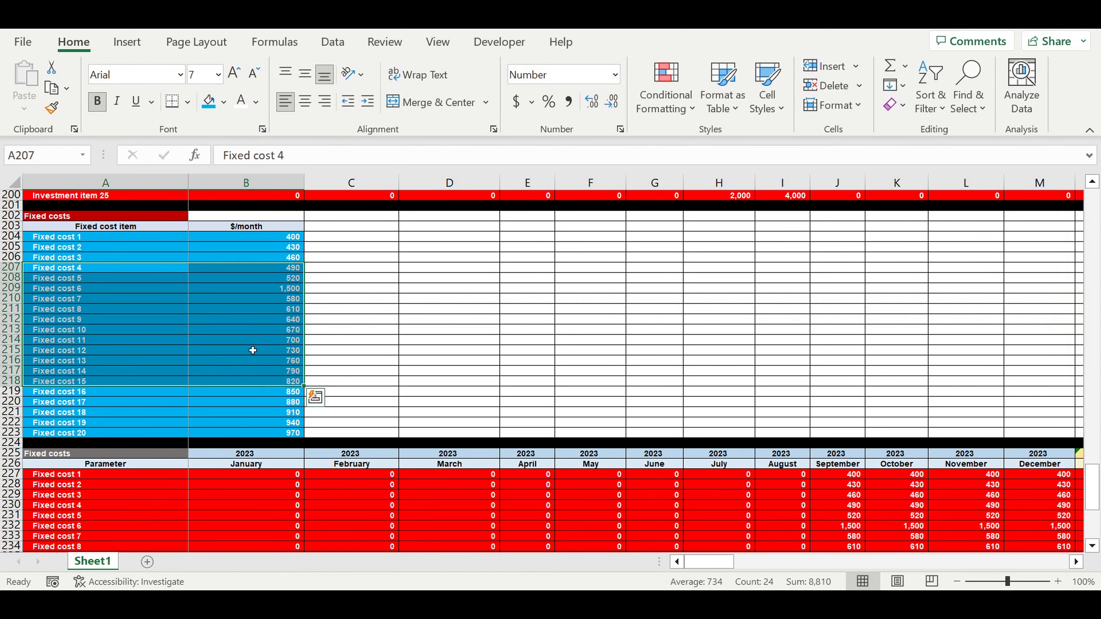
{"action": "scroll", "coordinate": [246, 331], "scroll_direction": "up", "scroll_amount": 18}
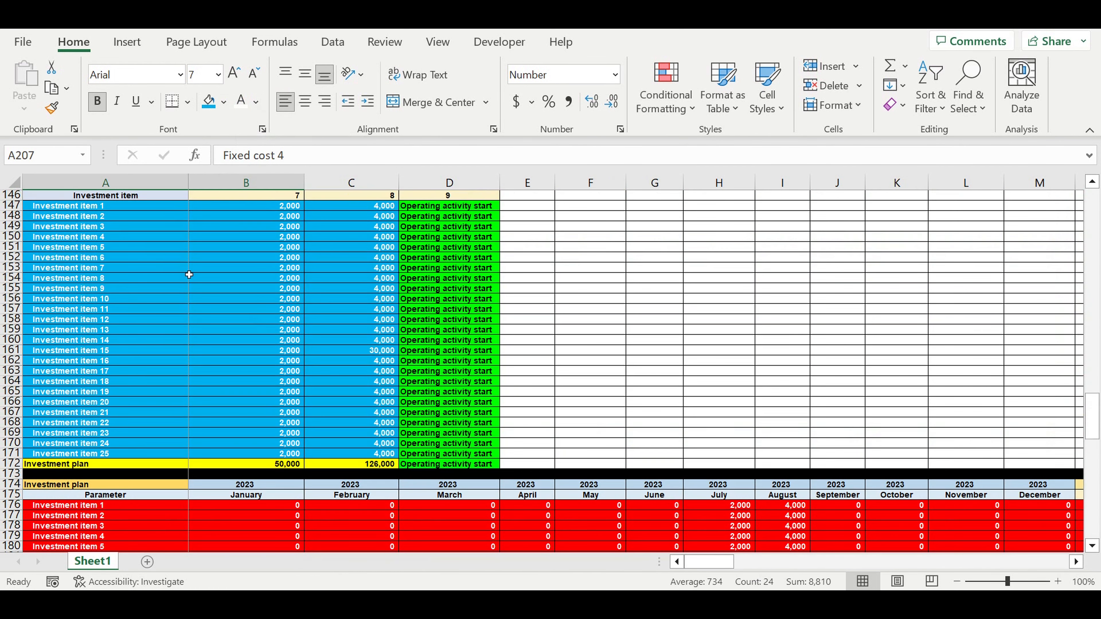
{"action": "left_click", "coordinate": [175, 270]}
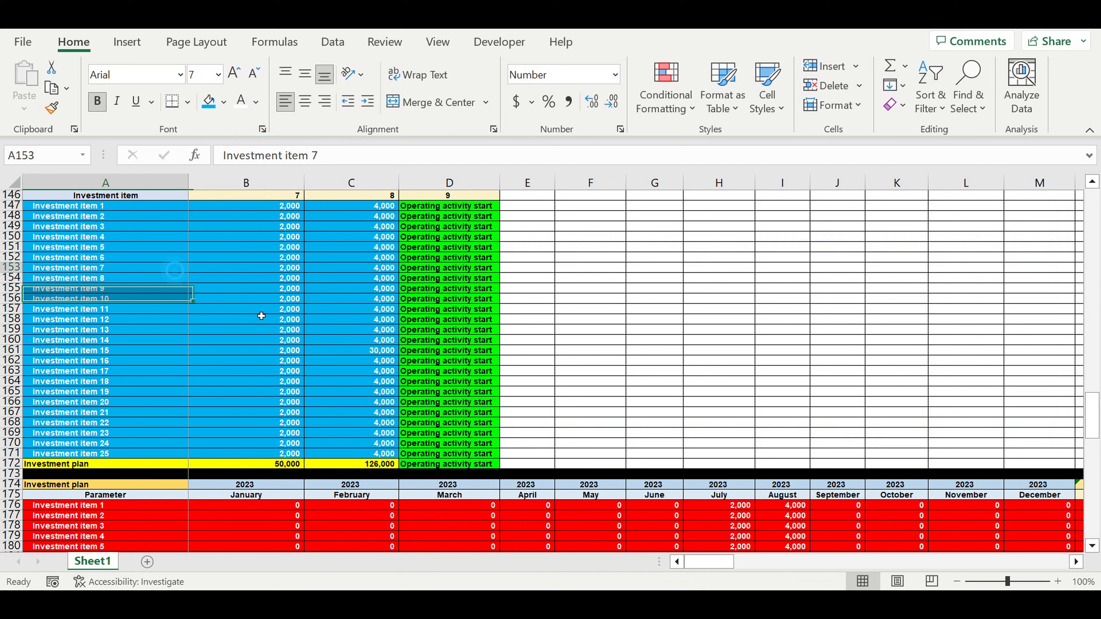
{"action": "left_click_drag", "start_coordinate": [261, 316], "coordinate": [388, 373]}
{"action": "left_click", "coordinate": [561, 323]}
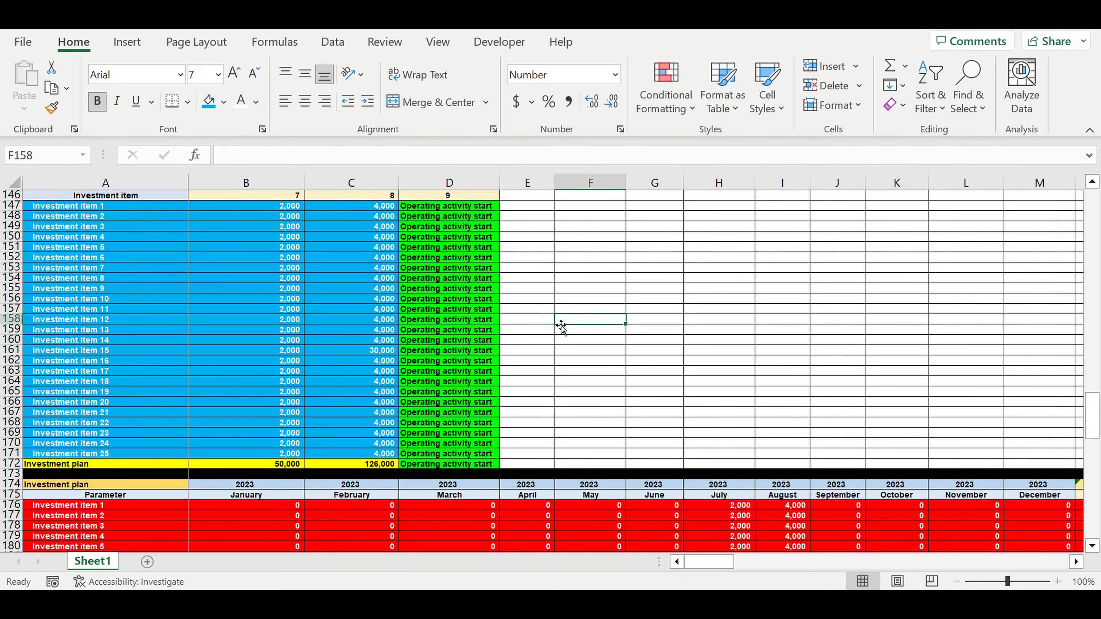
{"action": "scroll", "coordinate": [559, 331], "scroll_direction": "down", "scroll_amount": 15}
{"action": "scroll", "coordinate": [552, 341], "scroll_direction": "down", "scroll_amount": 12}
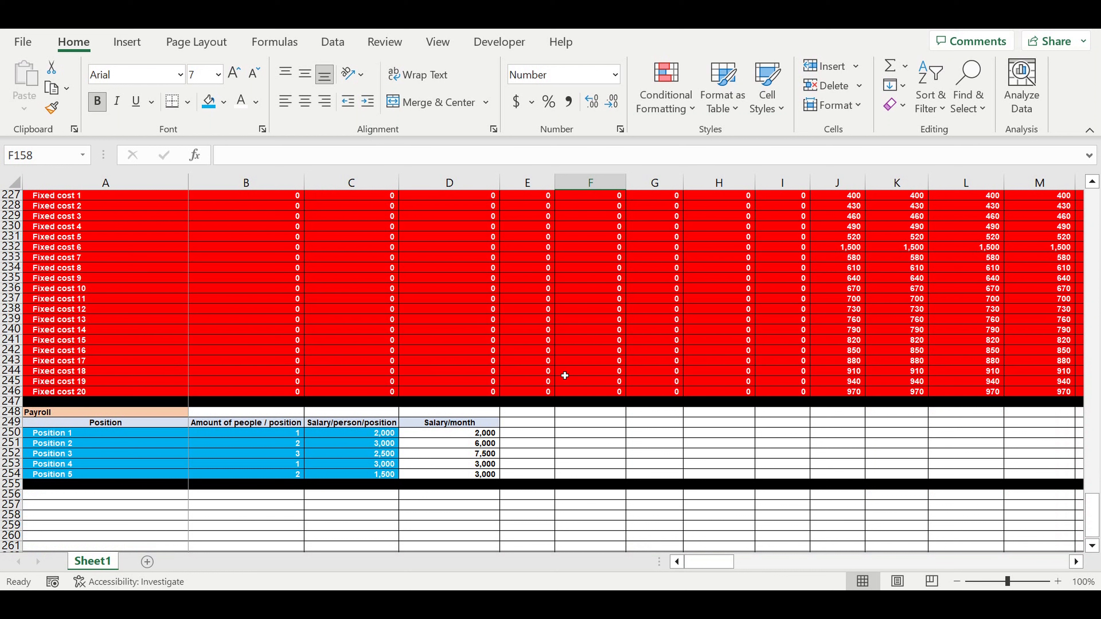
{"action": "left_click", "coordinate": [564, 373]}
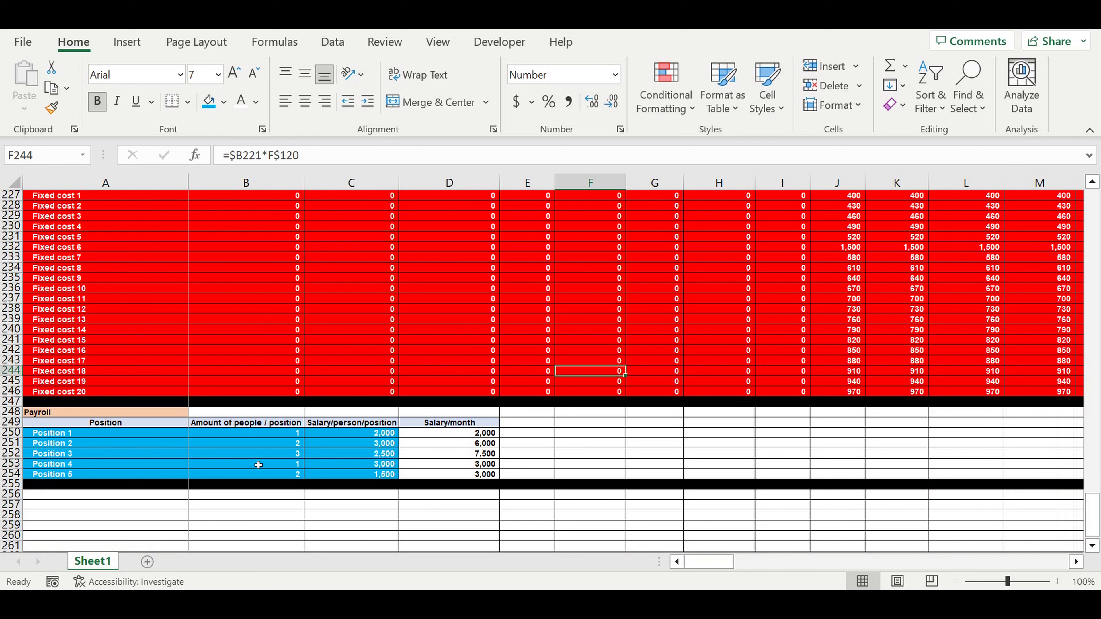
{"action": "left_click_drag", "start_coordinate": [67, 433], "coordinate": [450, 485]}
{"action": "left_click_drag", "start_coordinate": [476, 437], "coordinate": [455, 476]}
Copy the Fixed costs year and month header rows 225:226 and paste them starting at A256
{"action": "scroll", "coordinate": [559, 361], "scroll_direction": "up", "scroll_amount": 5}
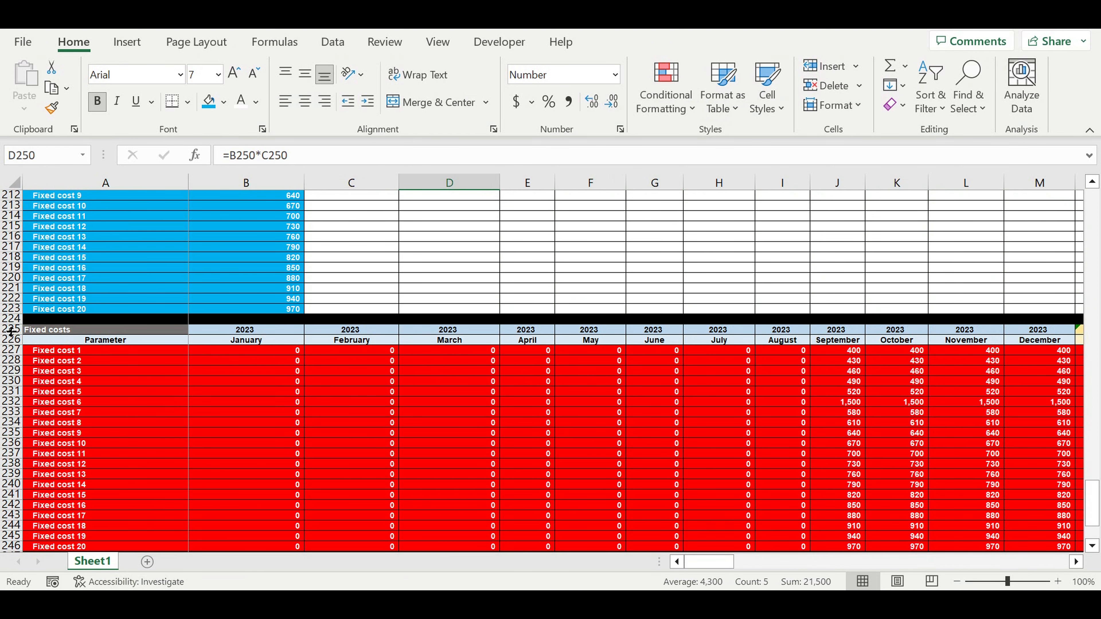
{"action": "left_click_drag", "start_coordinate": [12, 333], "coordinate": [15, 347]}
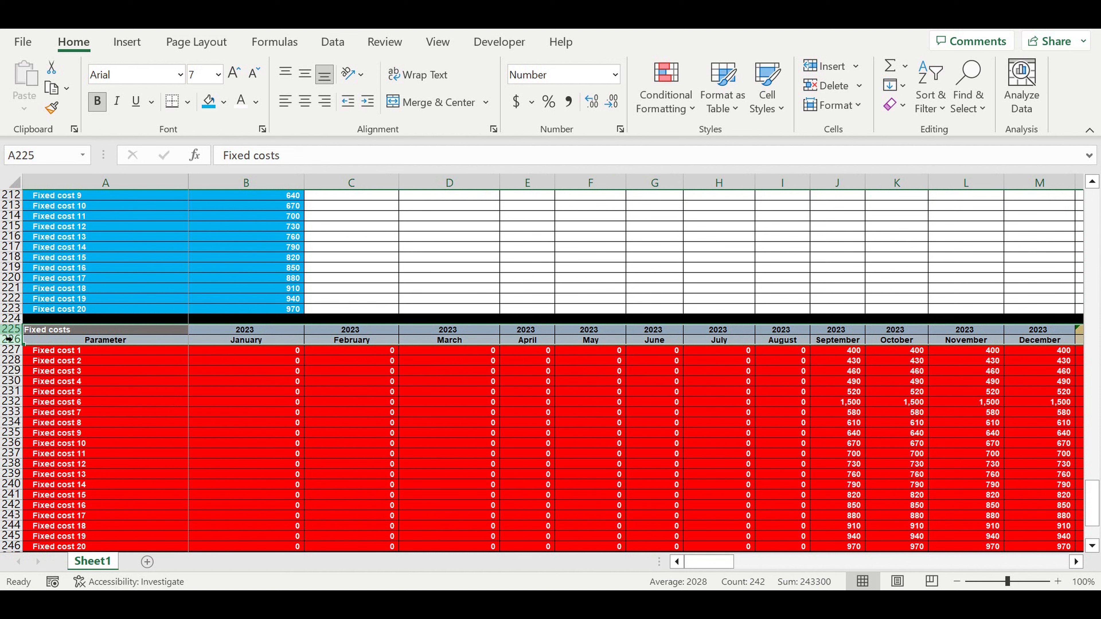
{"action": "key", "text": "ctrl+c"}
{"action": "scroll", "coordinate": [272, 394], "scroll_direction": "down", "scroll_amount": 6}
{"action": "scroll", "coordinate": [272, 394], "scroll_direction": "down", "scroll_amount": 5}
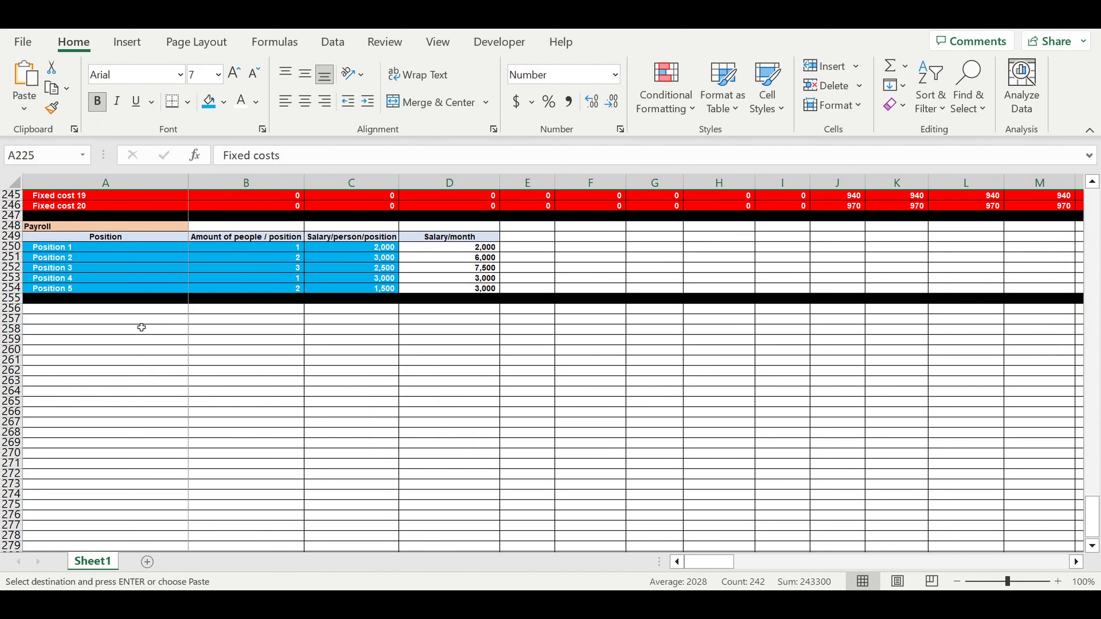
{"action": "left_click", "coordinate": [113, 309]}
{"action": "key", "text": "ctrl+v"}
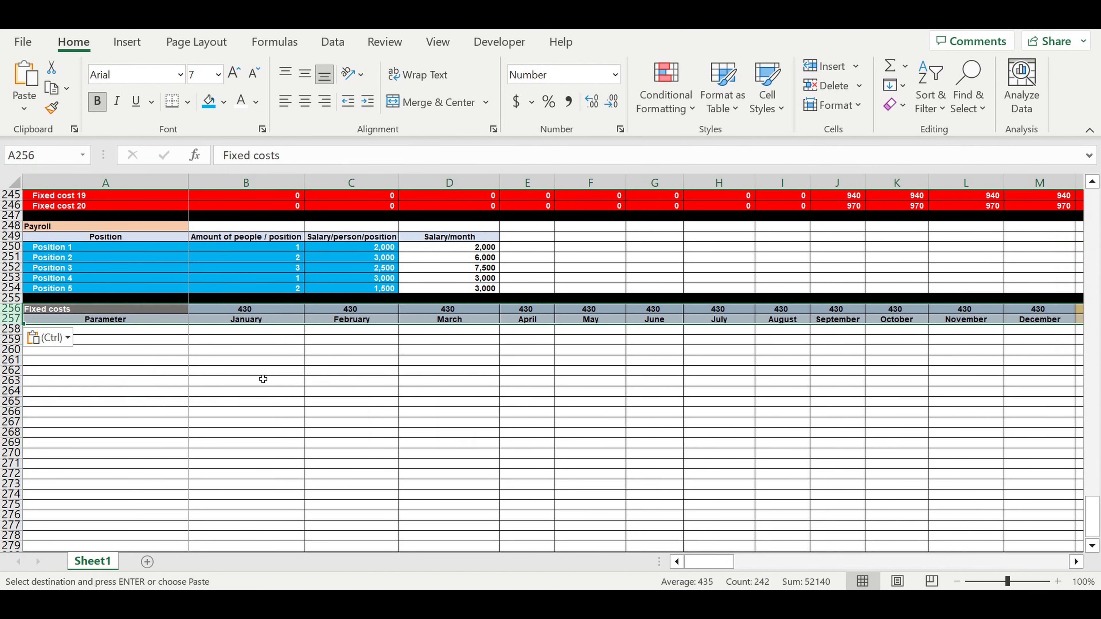
Link the January year in B256 to the fixed costs year header with =B225
{"action": "left_click", "coordinate": [259, 372]}
{"action": "left_click", "coordinate": [245, 310]}
{"action": "type", "text": "="}
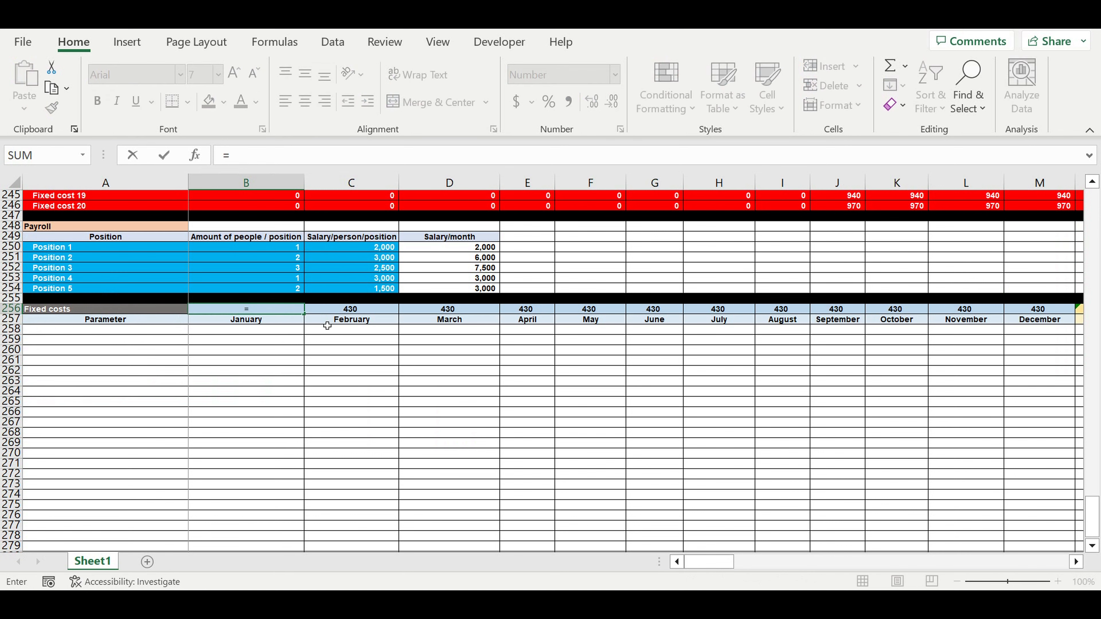
{"action": "scroll", "coordinate": [320, 322], "scroll_direction": "up", "scroll_amount": 11}
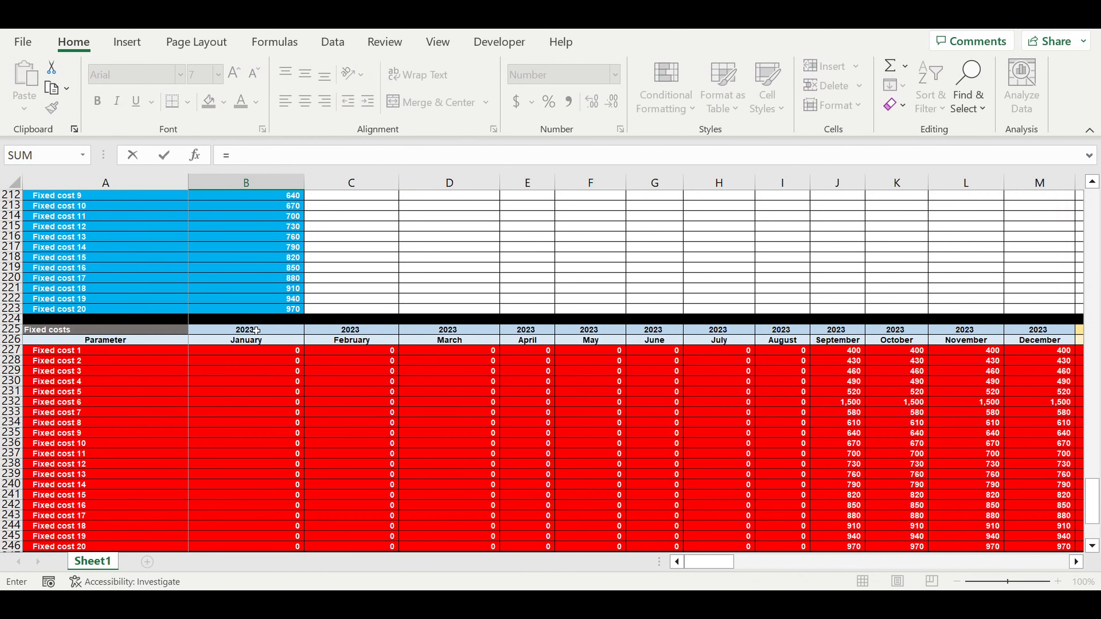
{"action": "left_click", "coordinate": [256, 330]}
{"action": "key", "text": "Return"}
{"action": "scroll", "coordinate": [322, 366], "scroll_direction": "down", "scroll_amount": 4}
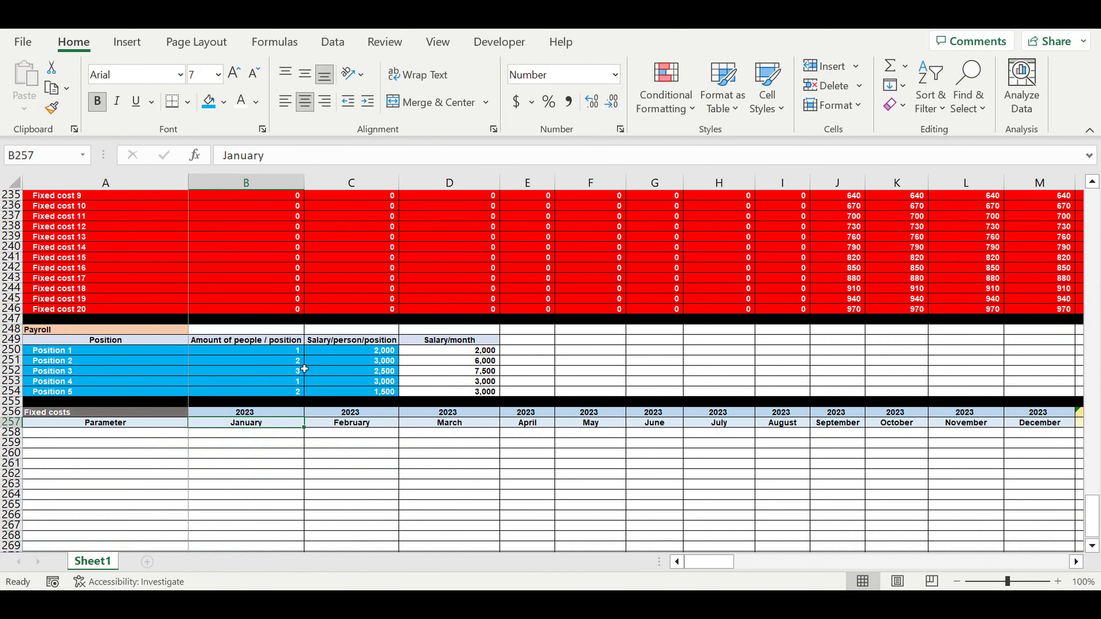
Replace the title of the pasted header block in A256 with Payroll
{"action": "left_click", "coordinate": [165, 412]}
{"action": "double_click", "coordinate": [170, 412]}
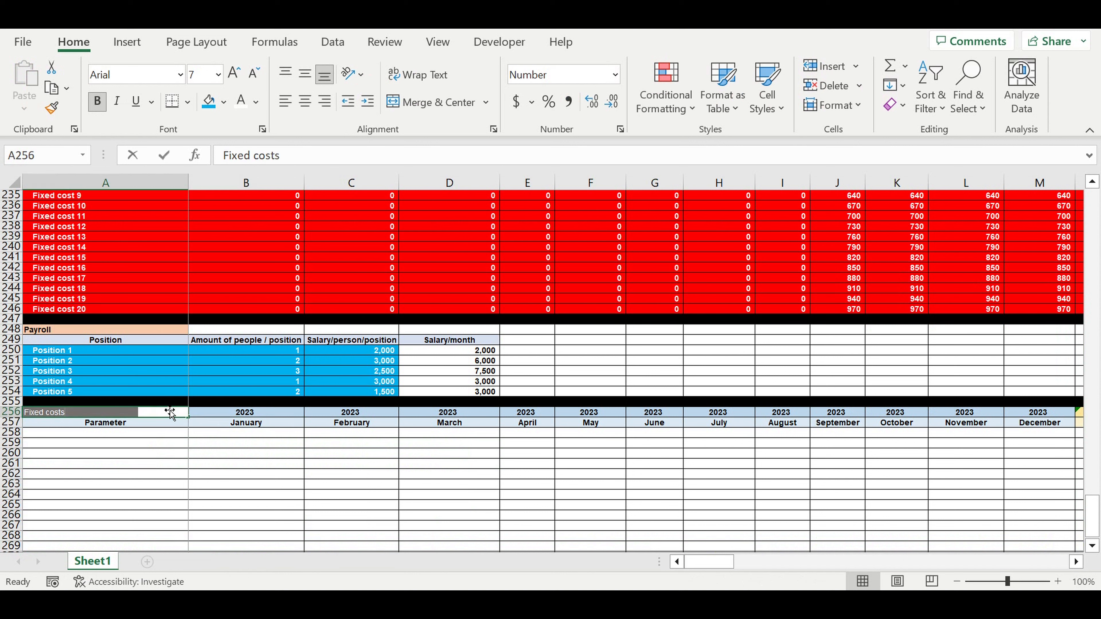
{"action": "type", "text": "Payroll"}
{"action": "key", "text": "Return"}
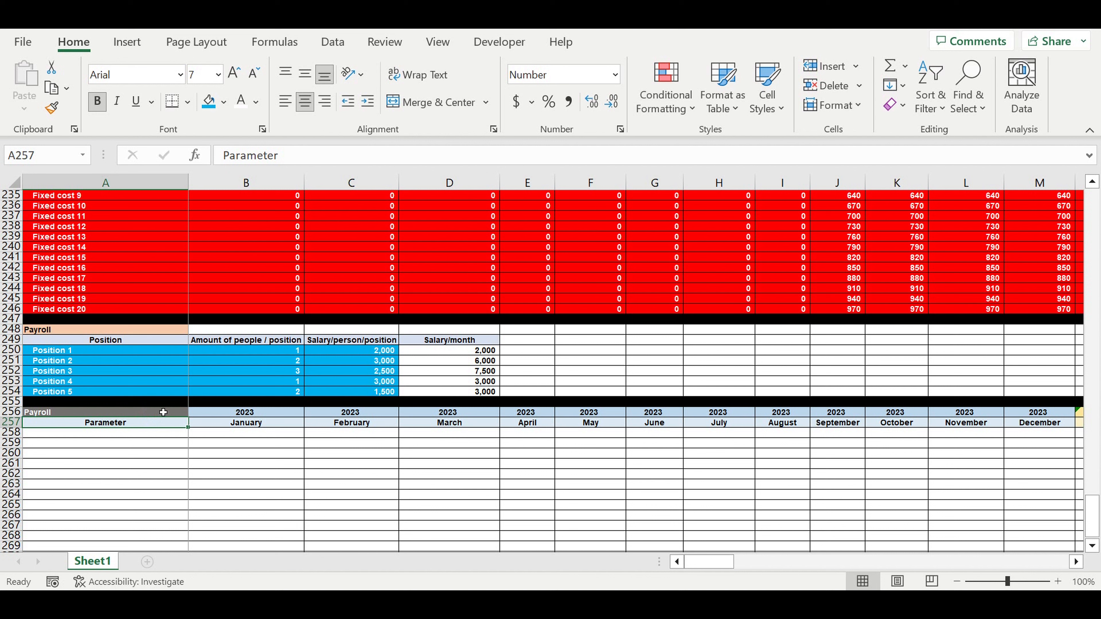
Fill the Payroll title cell A256 of the monthly schedule with the standard purple colour
{"action": "left_click", "coordinate": [161, 413]}
{"action": "left_click", "coordinate": [223, 103]}
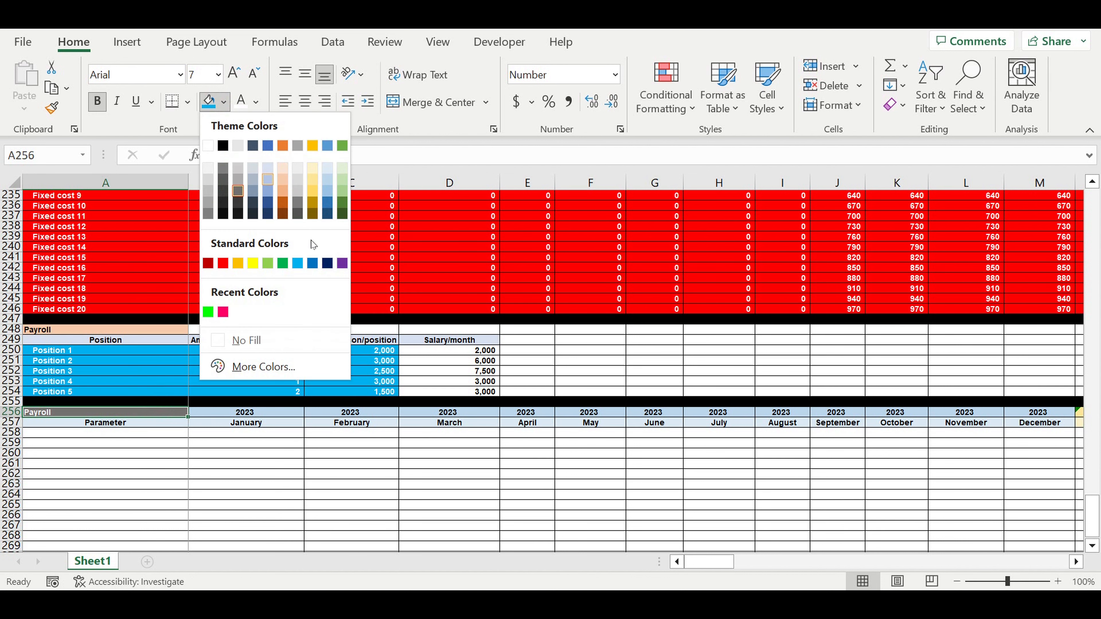
{"action": "left_click", "coordinate": [342, 263]}
{"action": "left_click", "coordinate": [255, 450]}
Link A258 to the first payroll position with =A250, indent it, and fill the formula down to A262
{"action": "left_click", "coordinate": [169, 432]}
{"action": "type", "text": "="}
{"action": "left_click", "coordinate": [68, 355]}
{"action": "key", "text": "Return"}
{"action": "left_click", "coordinate": [165, 434]}
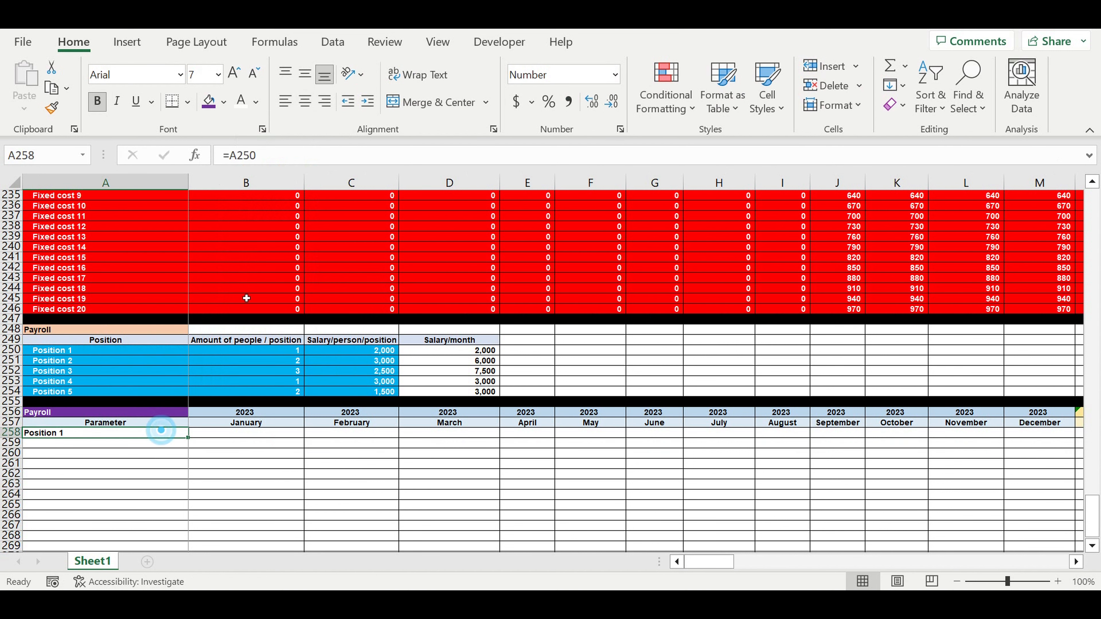
{"action": "left_click", "coordinate": [368, 101]}
{"action": "left_click_drag", "start_coordinate": [188, 439], "coordinate": [203, 472]}
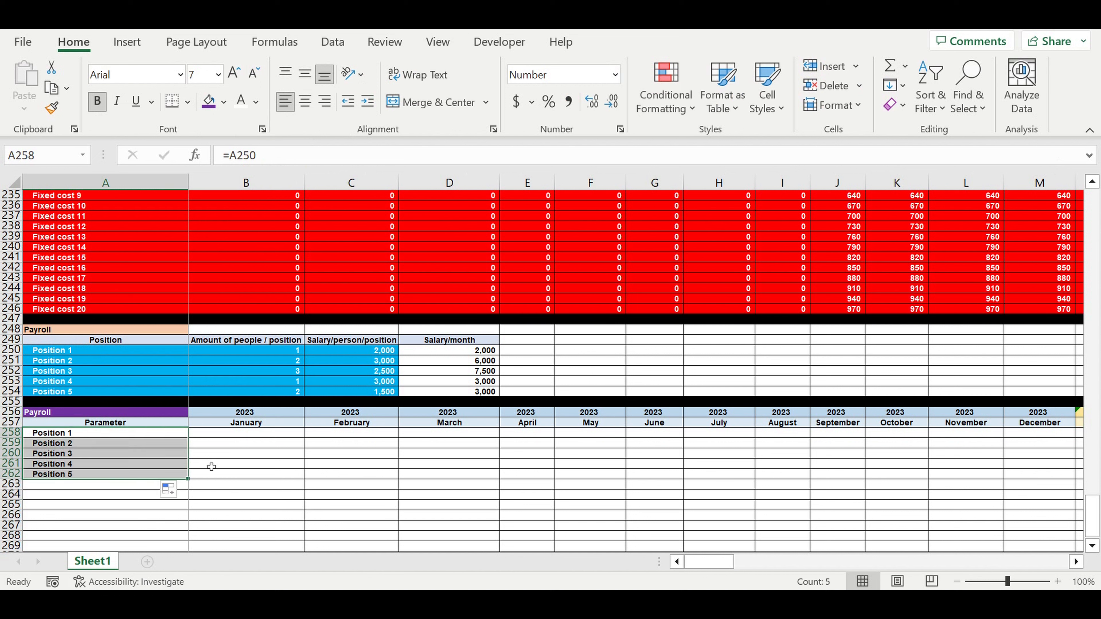
Fill the whole of row 263 below the payroll schedule with black as a separator
{"action": "left_click", "coordinate": [12, 484]}
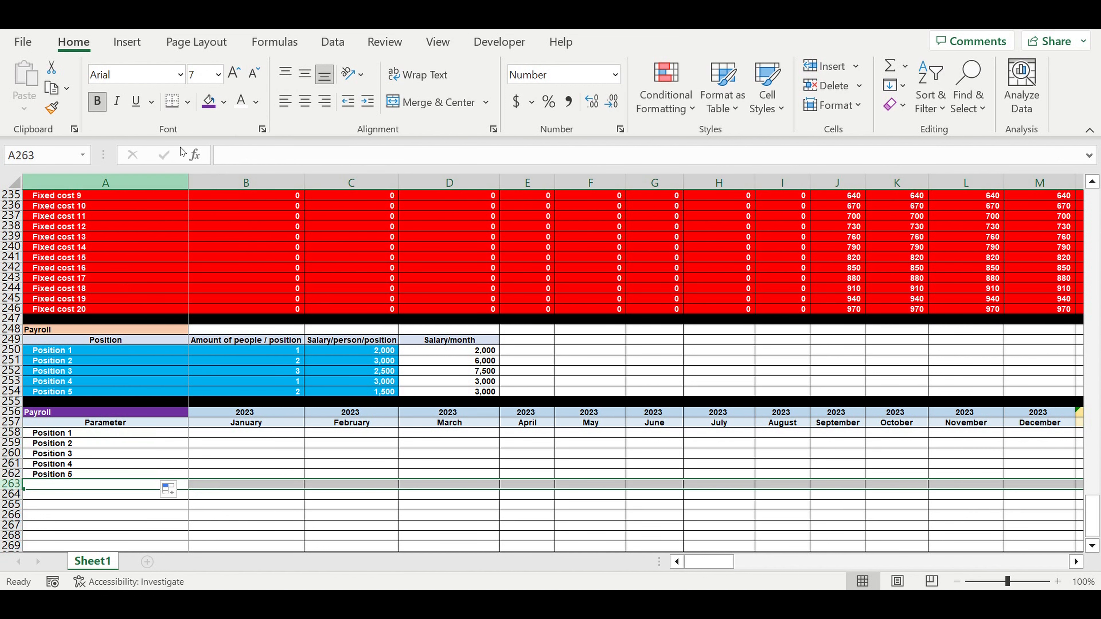
{"action": "left_click", "coordinate": [223, 102]}
{"action": "left_click", "coordinate": [222, 147]}
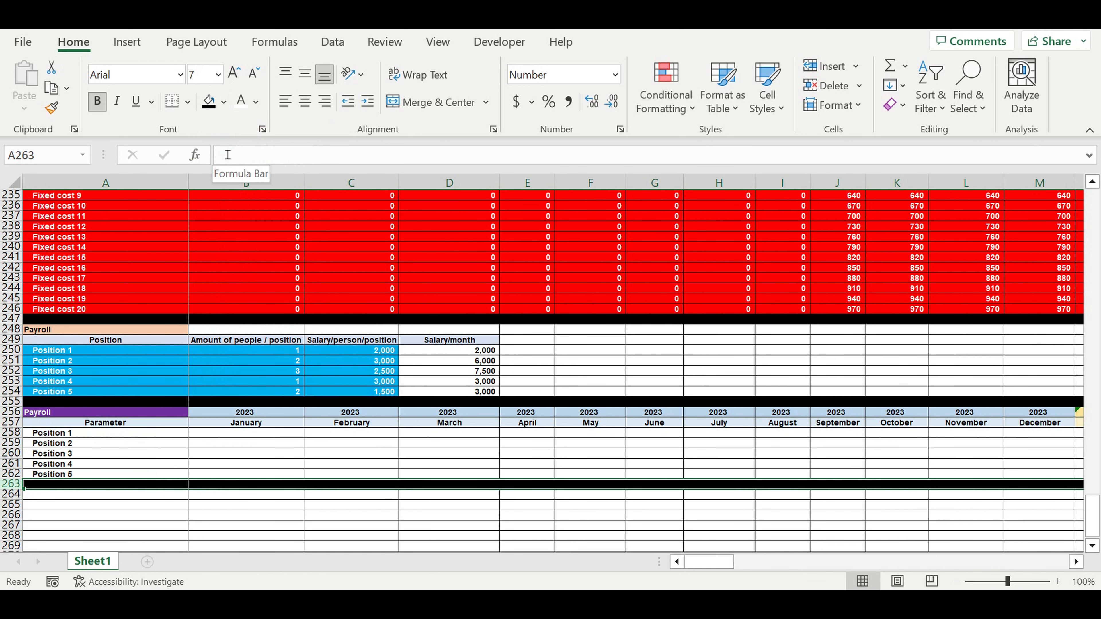
{"action": "left_click", "coordinate": [364, 466]}
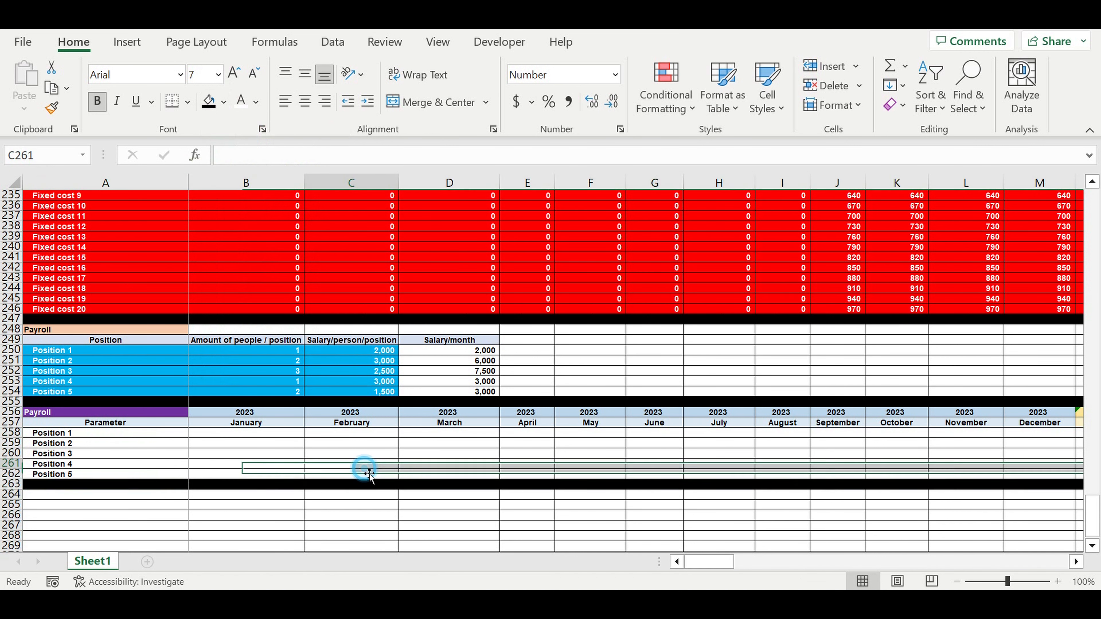
Calculate Position 1's January payroll in B258 as monthly salary times the operating activity start flag, using =$D250*B$120
{"action": "left_click", "coordinate": [283, 432]}
{"action": "type", "text": "="}
{"action": "left_click", "coordinate": [455, 352]}
{"action": "left_click", "coordinate": [271, 167]}
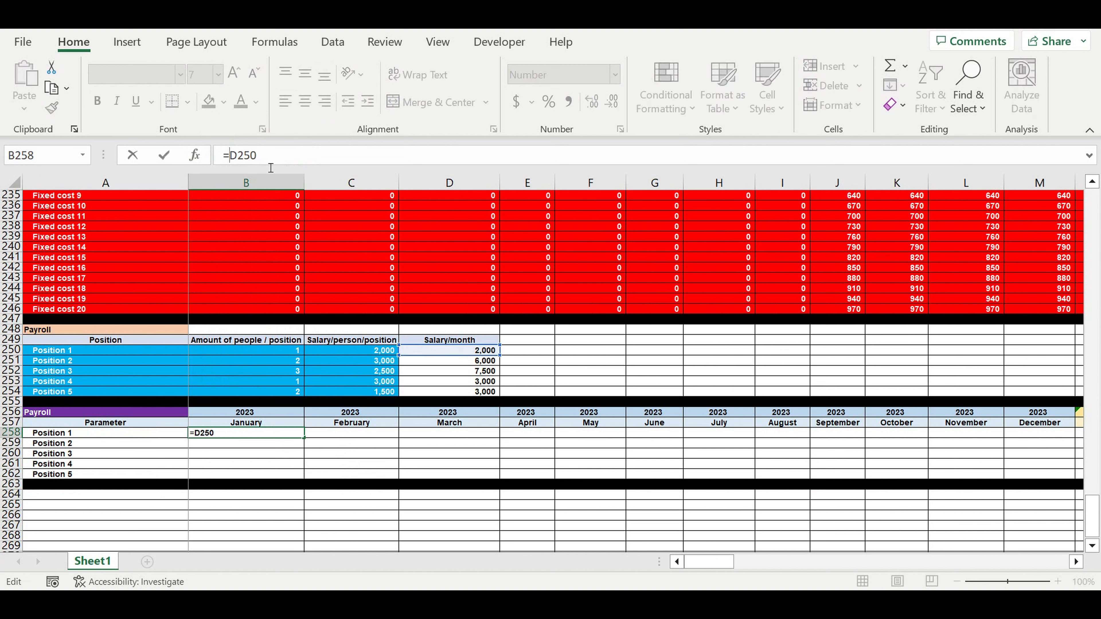
{"action": "type", "text": "$D250*"}
{"action": "scroll", "coordinate": [400, 384], "scroll_direction": "up", "scroll_amount": 20}
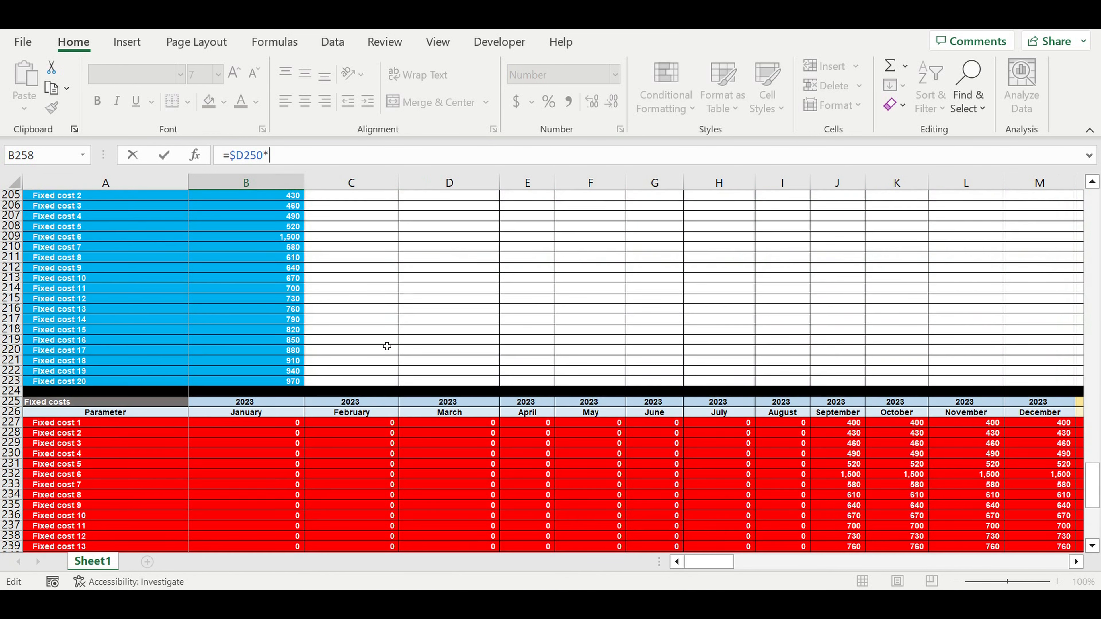
{"action": "scroll", "coordinate": [387, 343], "scroll_direction": "up", "scroll_amount": 17}
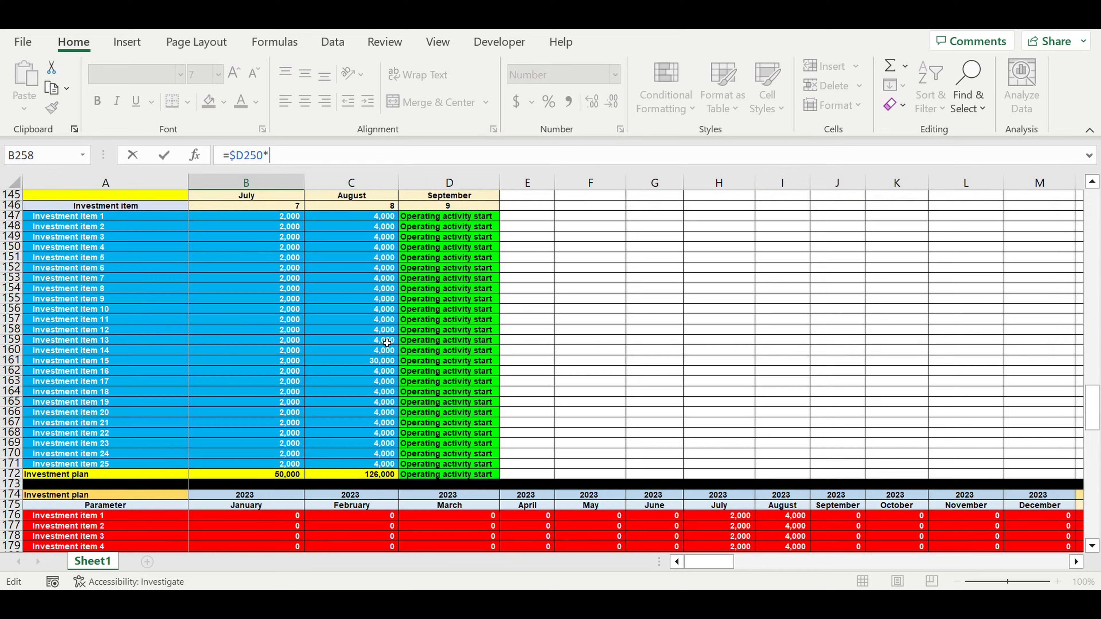
{"action": "scroll", "coordinate": [387, 343], "scroll_direction": "up", "scroll_amount": 5}
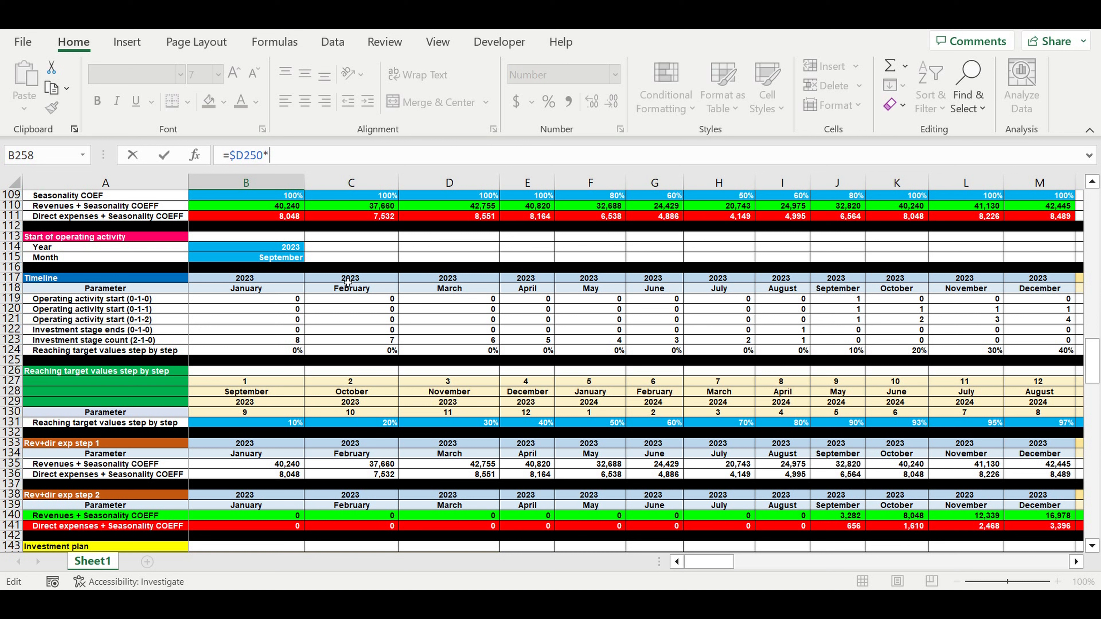
{"action": "left_click", "coordinate": [209, 312]}
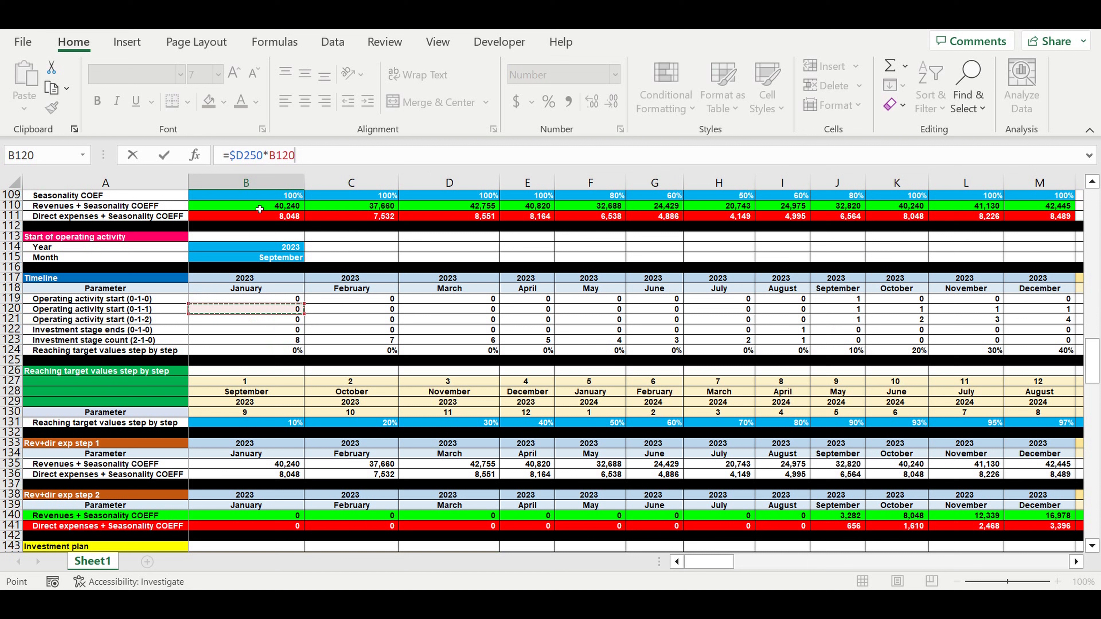
{"action": "left_click", "coordinate": [274, 155]}
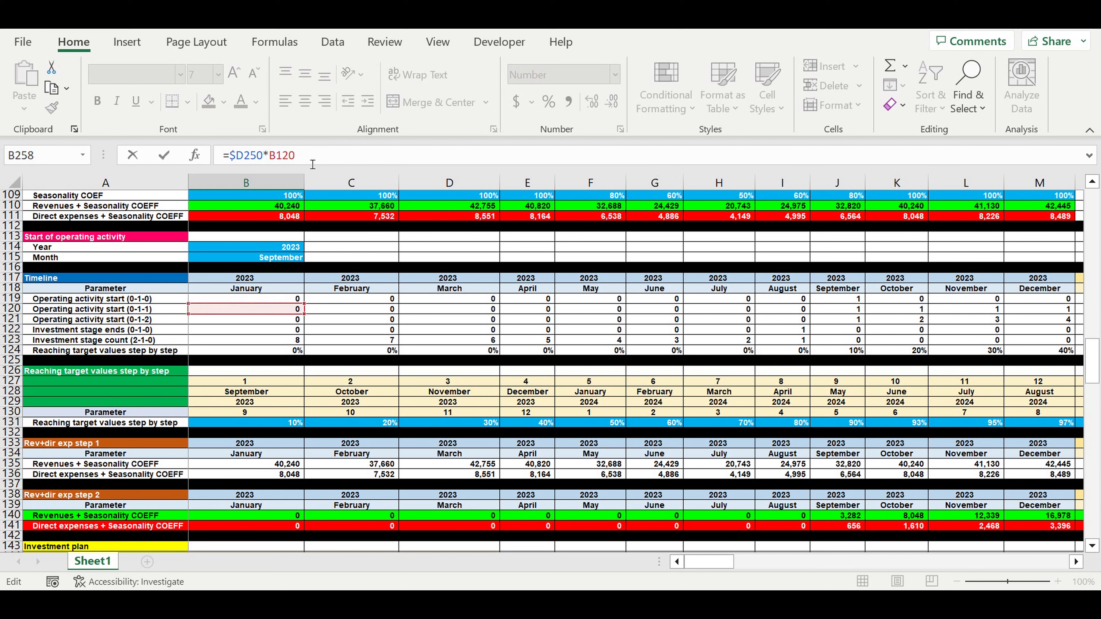
{"action": "type", "text": "$"}
{"action": "key", "text": "Return"}
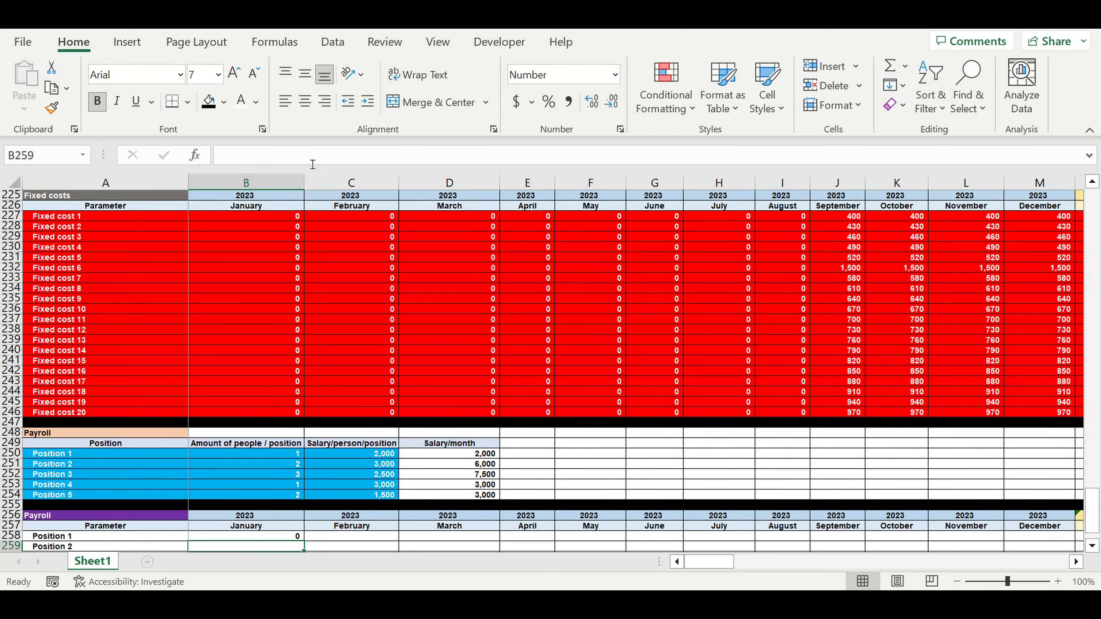
Fill the B258 payroll formula across all five positions and every month through December 2032, covering B258:DQ262
{"action": "scroll", "coordinate": [341, 247], "scroll_direction": "down", "scroll_amount": 9}
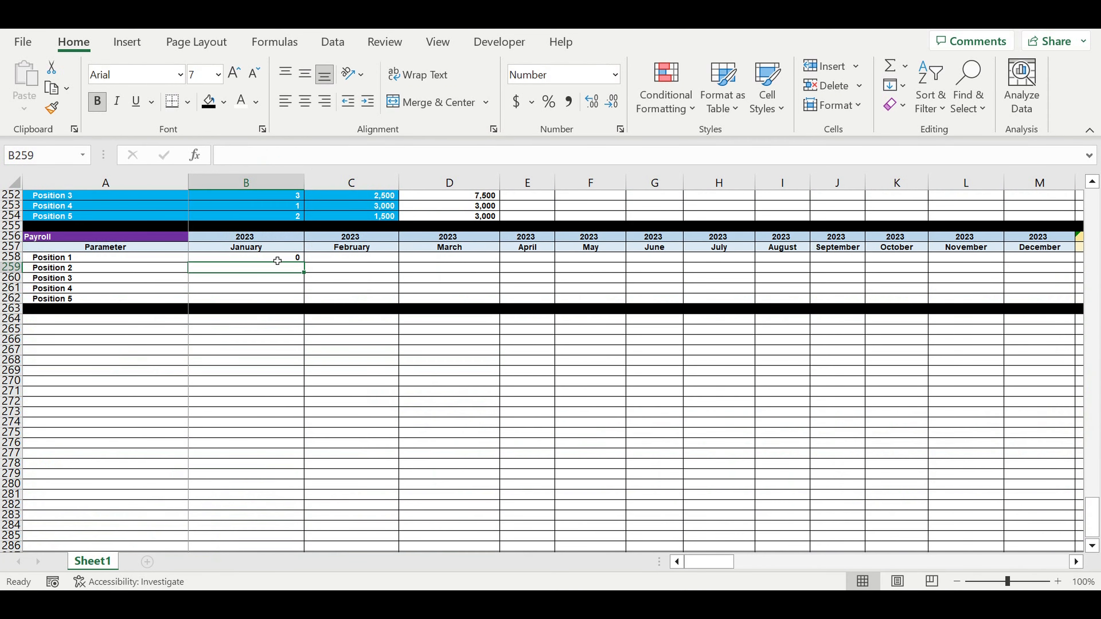
{"action": "left_click", "coordinate": [284, 257]}
{"action": "left_click_drag", "start_coordinate": [305, 262], "coordinate": [1022, 305]}
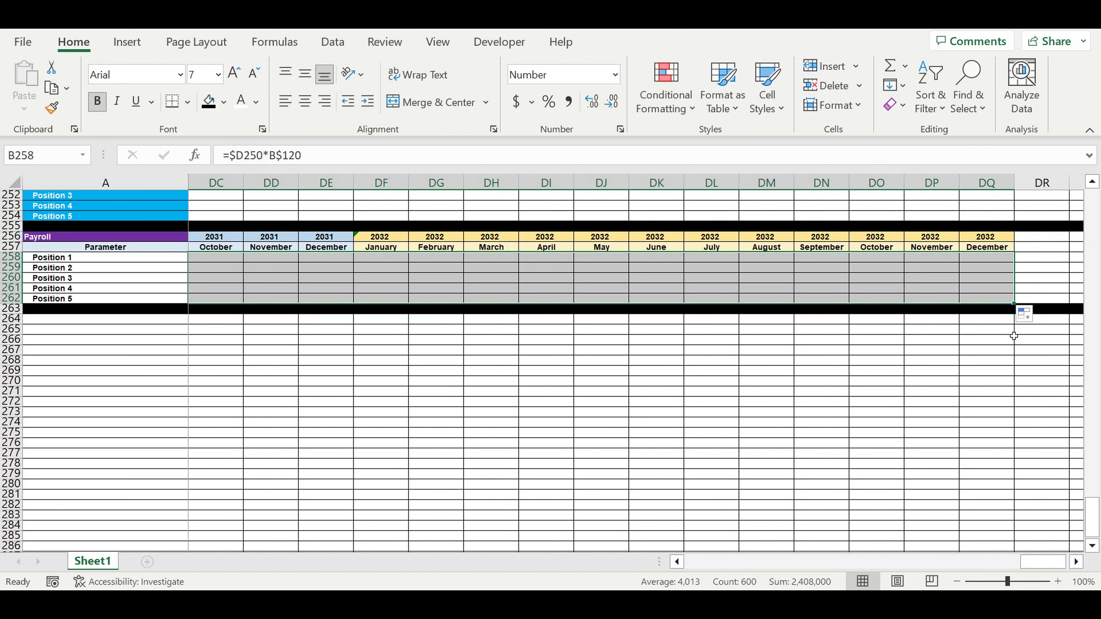
{"action": "left_click", "coordinate": [934, 393]}
{"action": "left_click_drag", "start_coordinate": [1043, 562], "coordinate": [623, 500]}
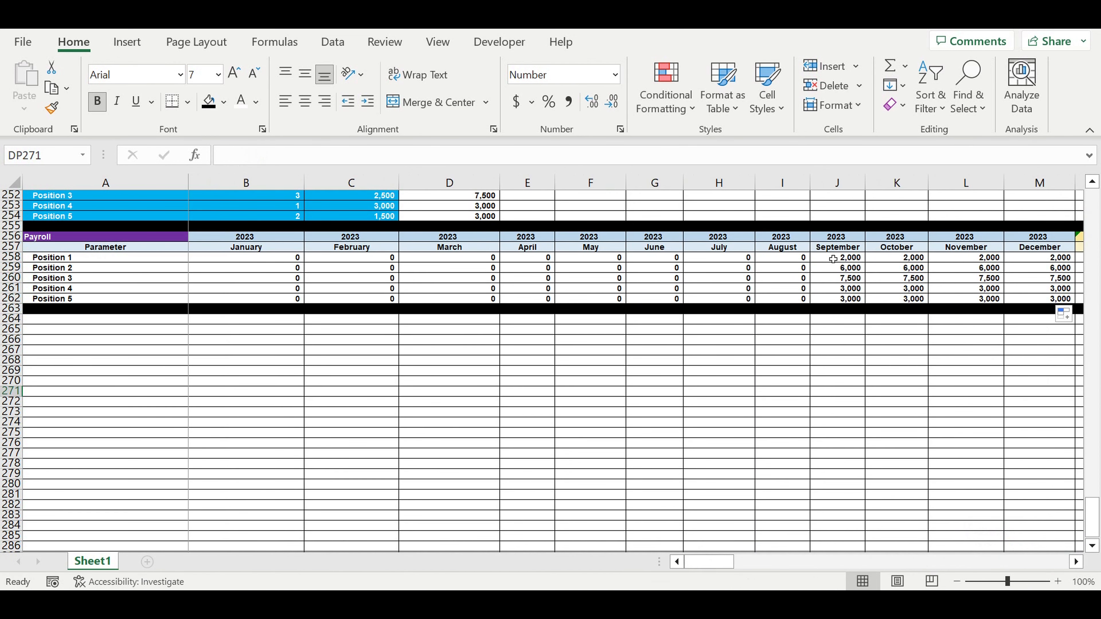
{"action": "left_click_drag", "start_coordinate": [834, 260], "coordinate": [912, 299]}
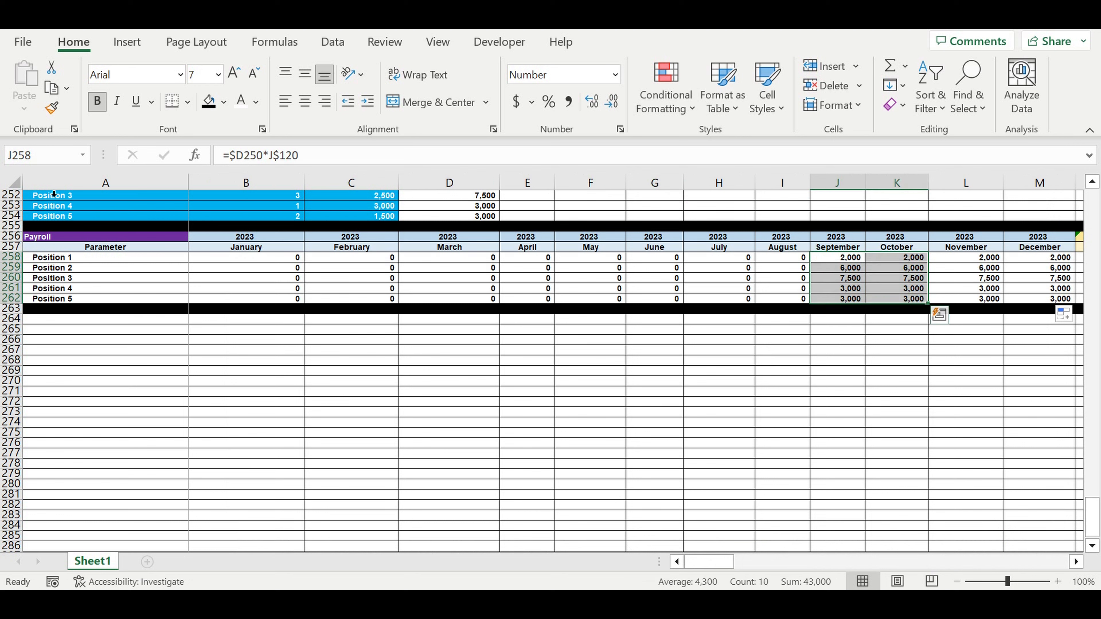
Format payroll schedule rows 258:262 with white text on a standard red fill
{"action": "left_click_drag", "start_coordinate": [11, 259], "coordinate": [12, 299]}
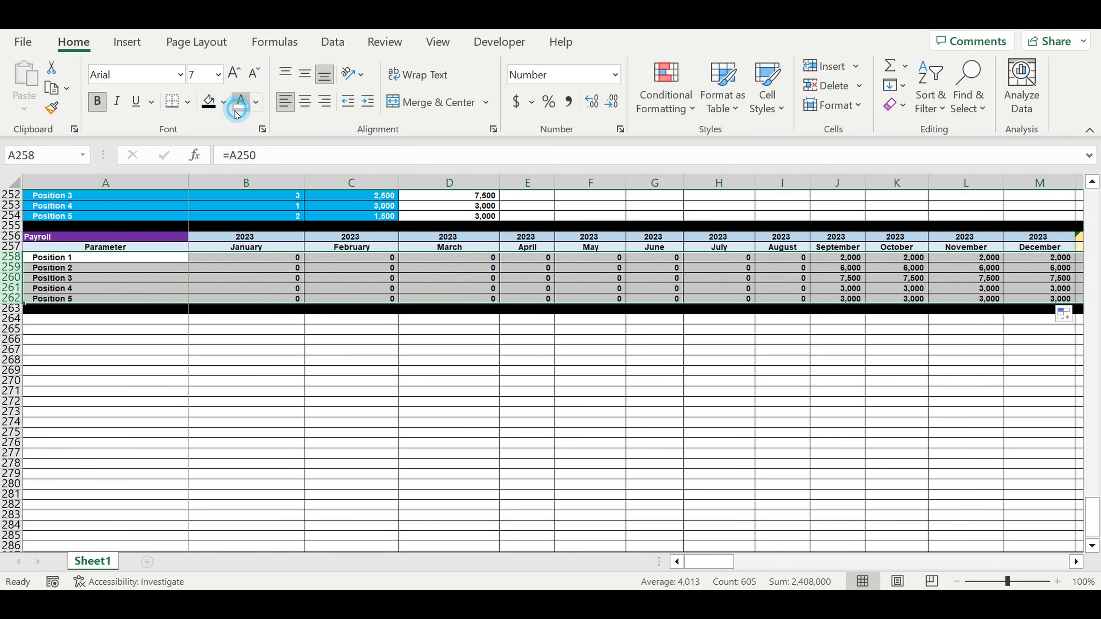
{"action": "left_click", "coordinate": [240, 103]}
{"action": "left_click", "coordinate": [223, 103]}
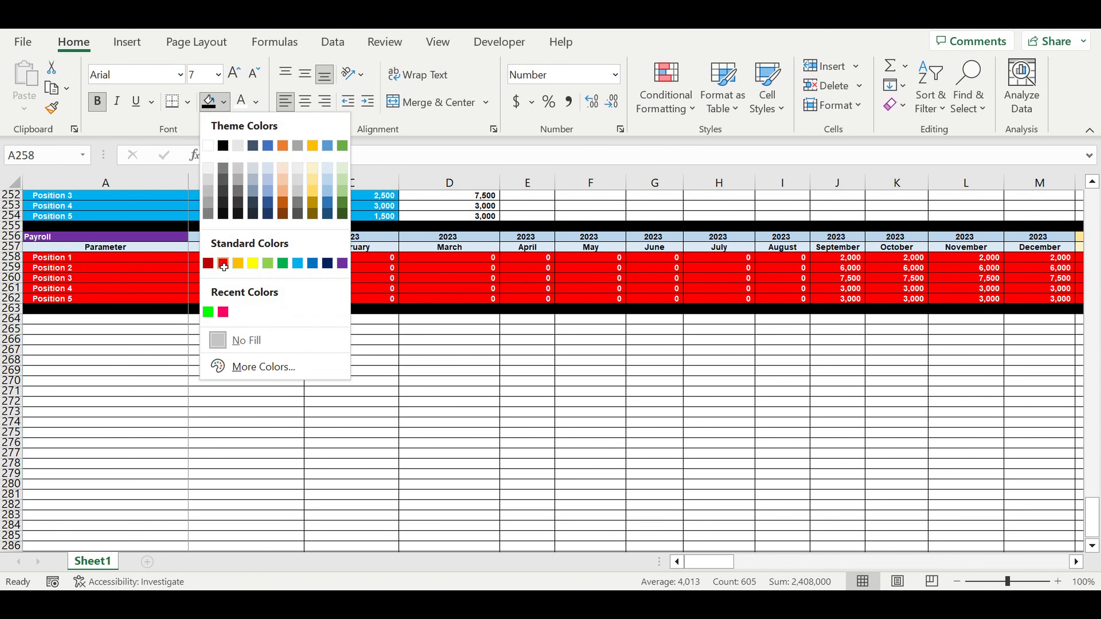
{"action": "left_click", "coordinate": [223, 263]}
{"action": "left_click", "coordinate": [335, 373]}
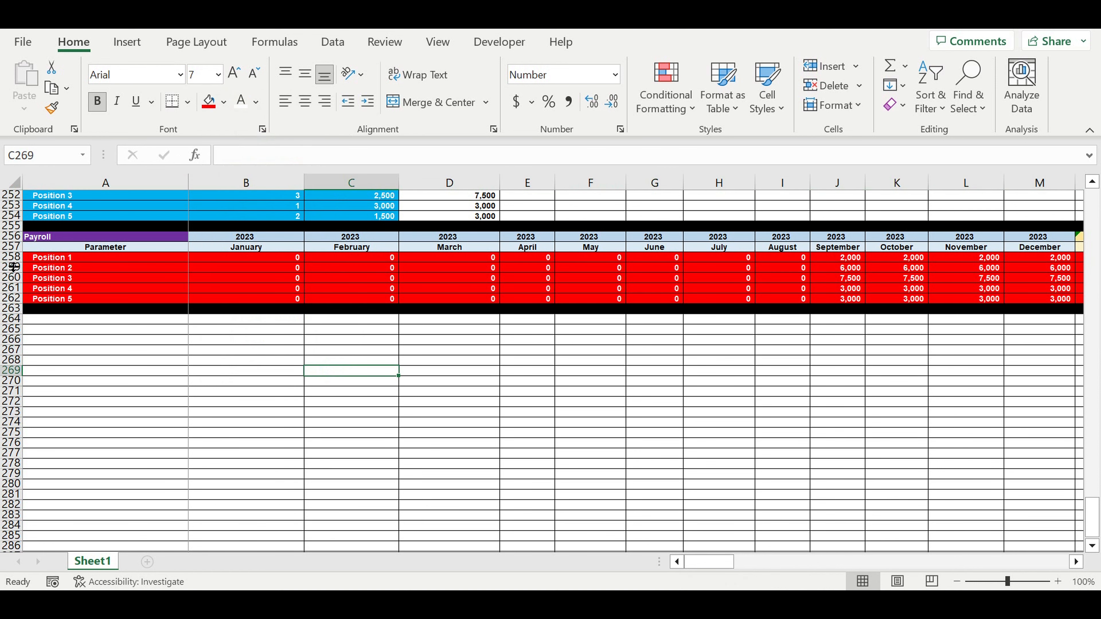
{"action": "left_click_drag", "start_coordinate": [11, 257], "coordinate": [10, 298]}
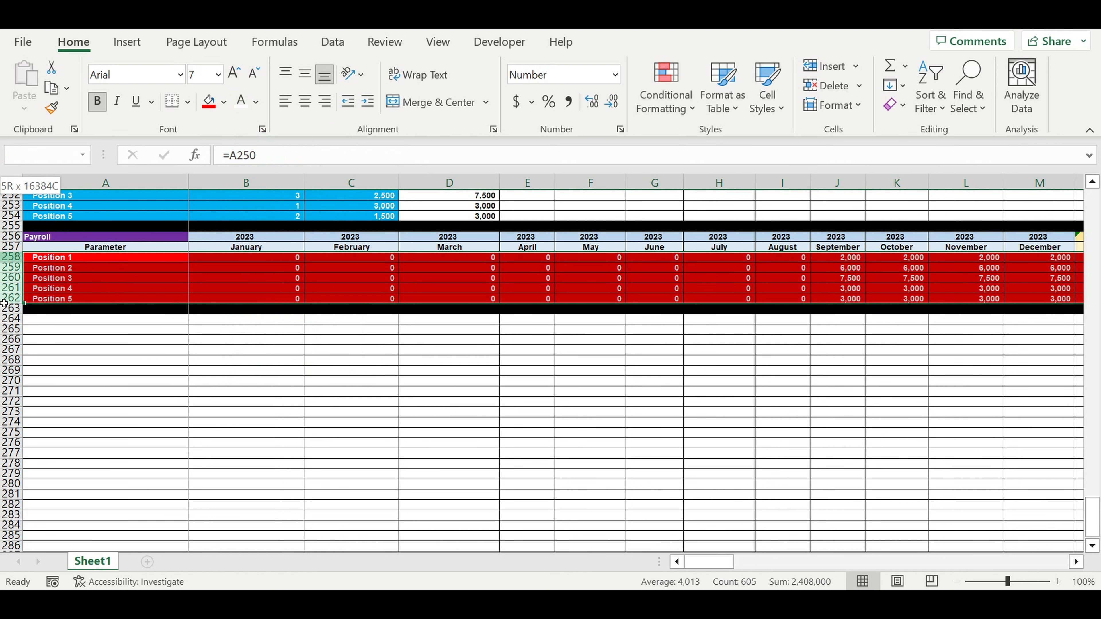
{"action": "left_click", "coordinate": [123, 372]}
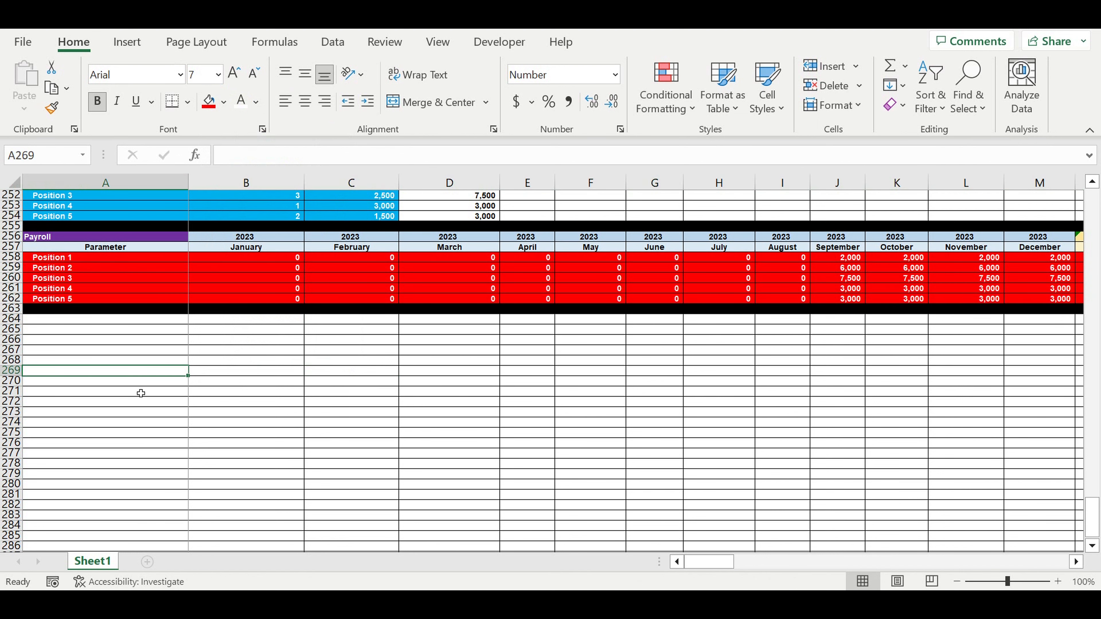
Set the month of the start of operating activity in B115 to May
{"action": "scroll", "coordinate": [144, 392], "scroll_direction": "up", "scroll_amount": 4}
{"action": "scroll", "coordinate": [157, 378], "scroll_direction": "up", "scroll_amount": 20}
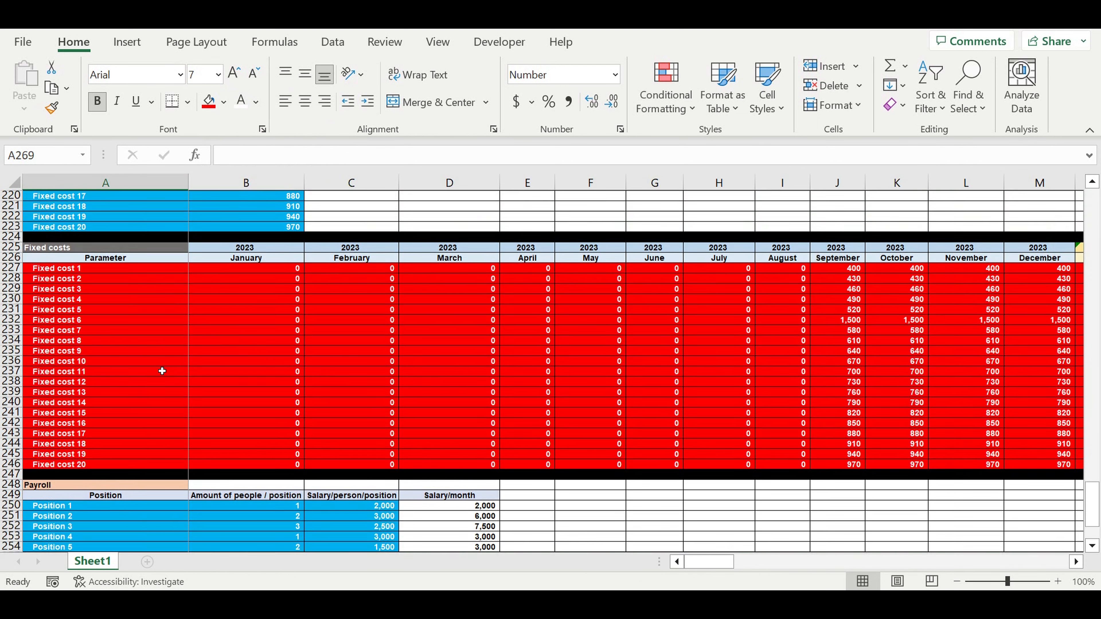
{"action": "scroll", "coordinate": [161, 369], "scroll_direction": "up", "scroll_amount": 18}
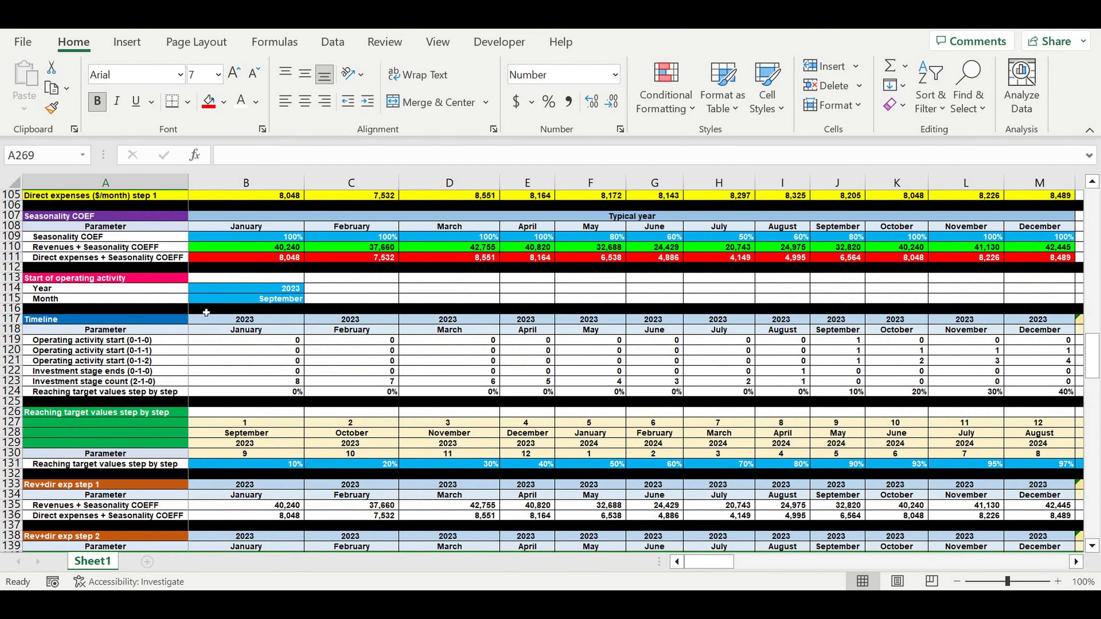
{"action": "scroll", "coordinate": [206, 313], "scroll_direction": "up", "scroll_amount": 8}
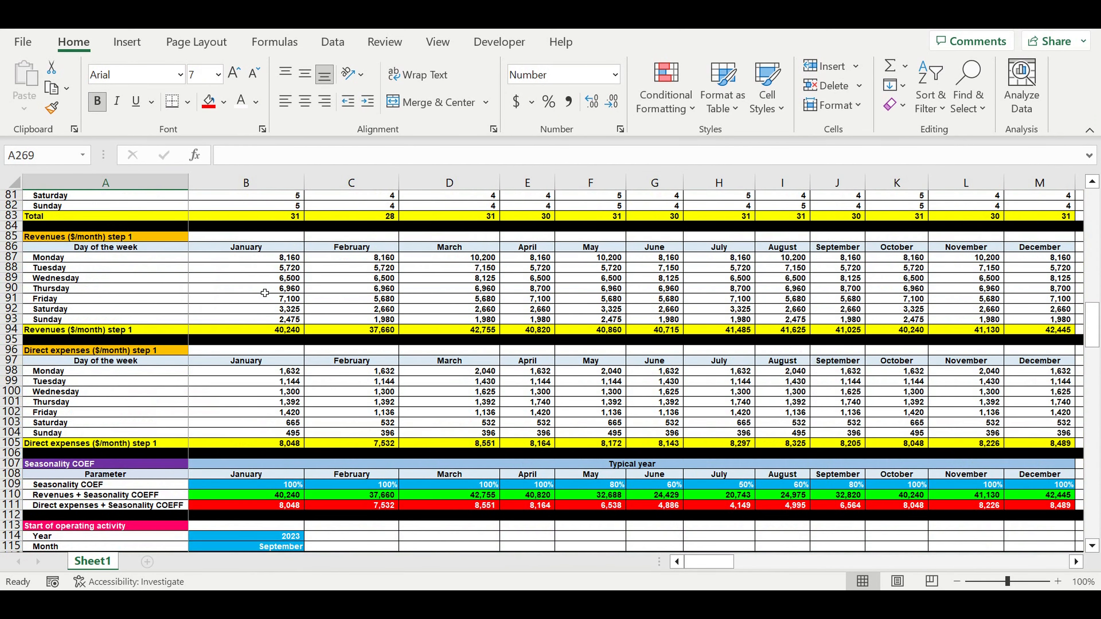
{"action": "scroll", "coordinate": [265, 293], "scroll_direction": "down", "scroll_amount": 4}
{"action": "left_click", "coordinate": [277, 426]}
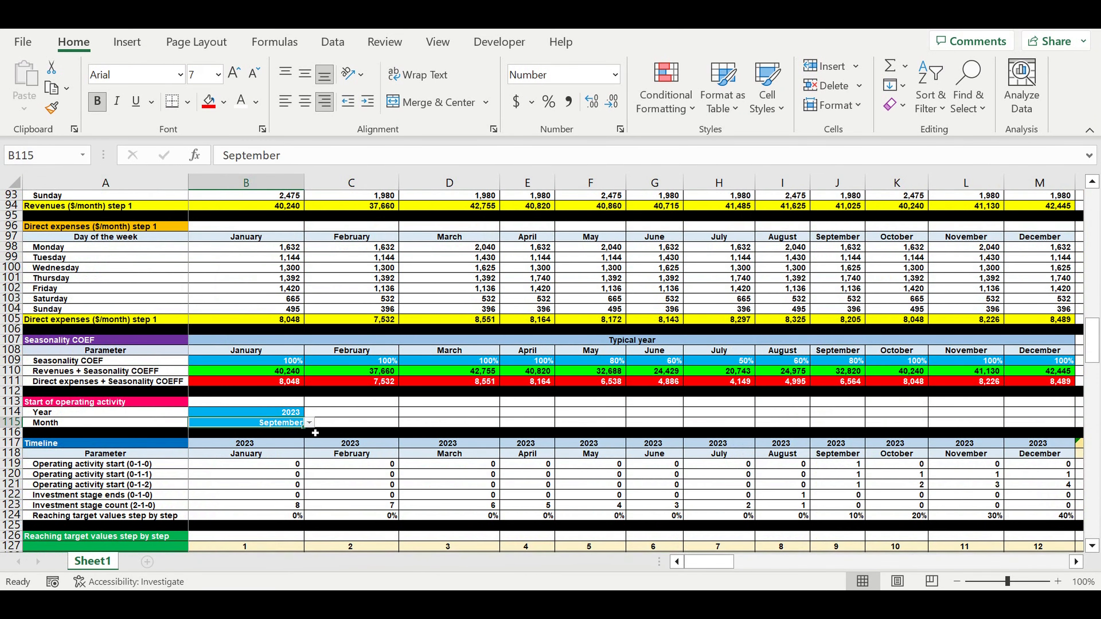
{"action": "left_click", "coordinate": [307, 425]}
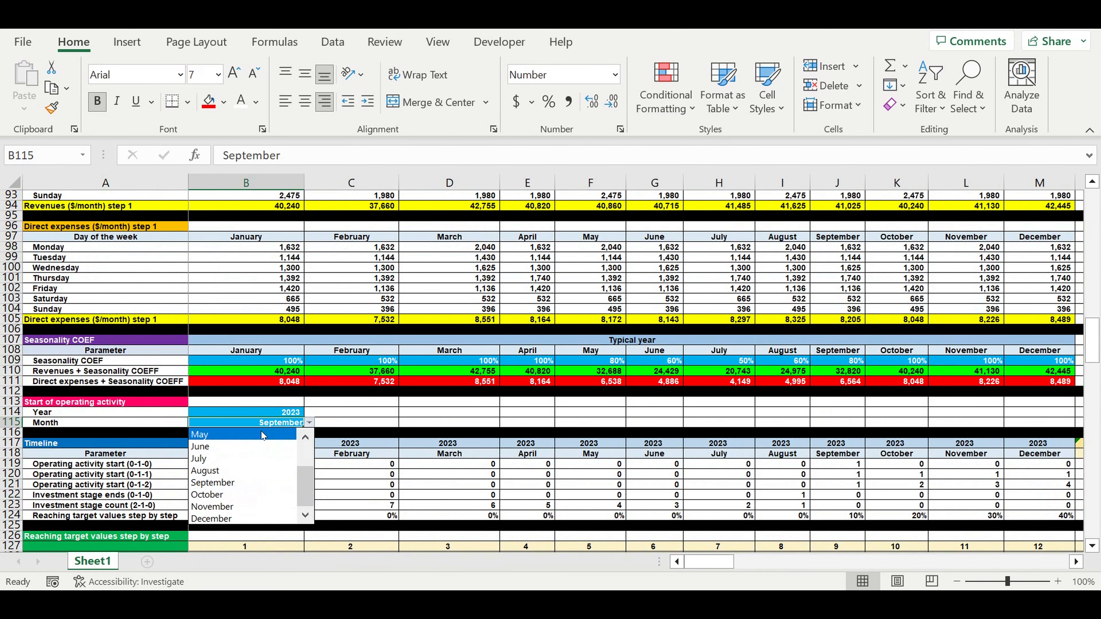
{"action": "left_click", "coordinate": [267, 435]}
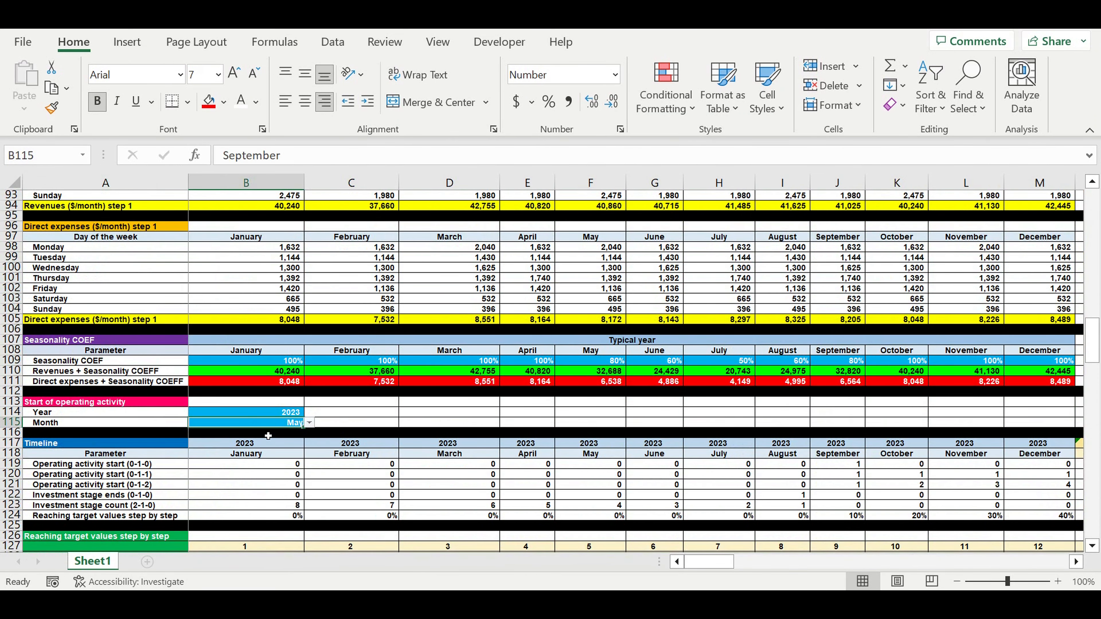
{"action": "left_click", "coordinate": [388, 476]}
Examine how the revenues, direct expenses and monthly investment plan respond to the May start of operating activity
{"action": "scroll", "coordinate": [388, 476], "scroll_direction": "down", "scroll_amount": 10}
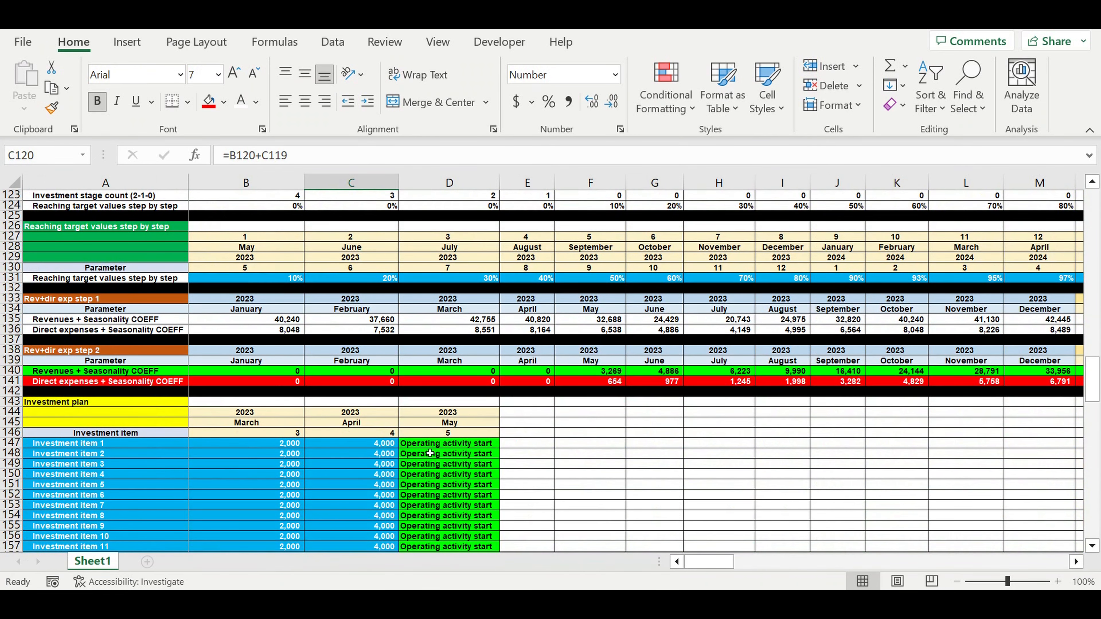
{"action": "left_click_drag", "start_coordinate": [600, 377], "coordinate": [967, 381]}
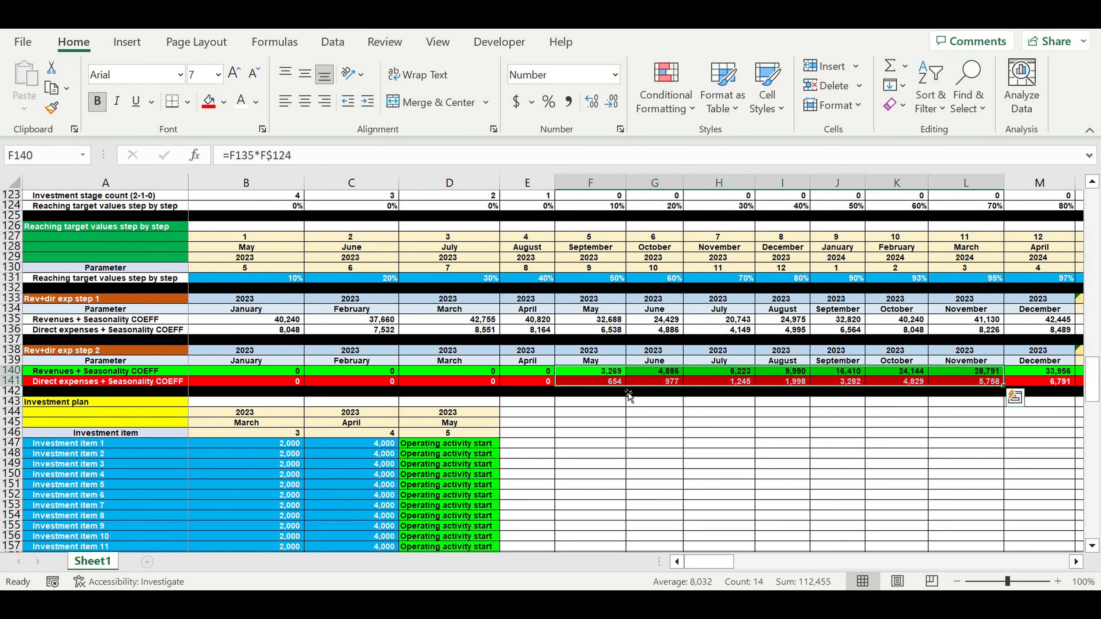
{"action": "left_click", "coordinate": [612, 384]}
{"action": "scroll", "coordinate": [677, 408], "scroll_direction": "down", "scroll_amount": 5}
{"action": "scroll", "coordinate": [671, 406], "scroll_direction": "down", "scroll_amount": 9}
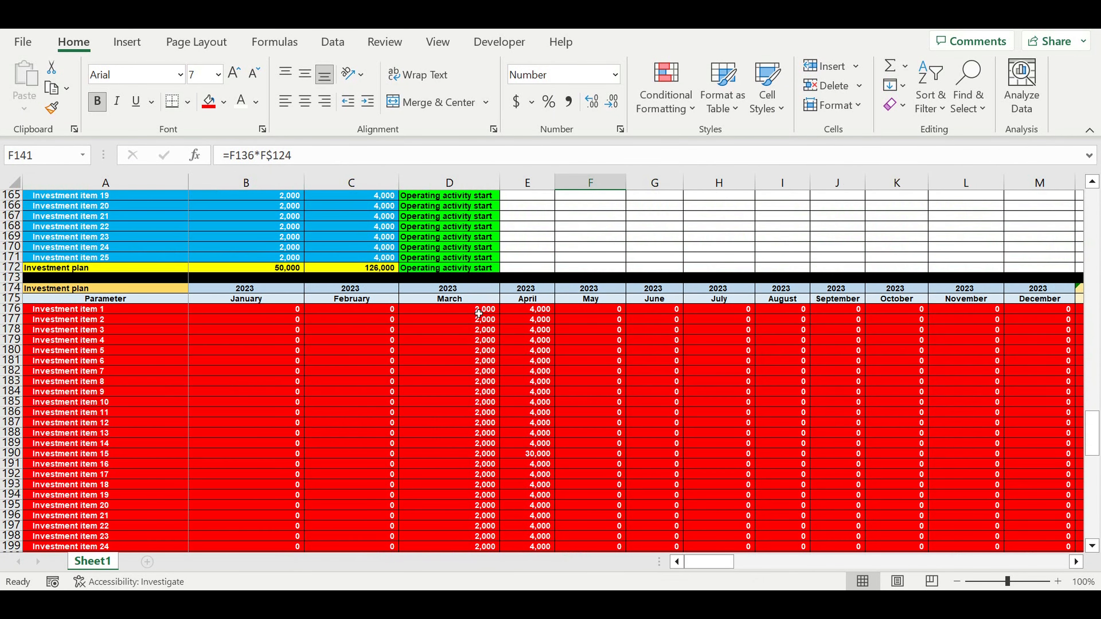
{"action": "left_click_drag", "start_coordinate": [468, 313], "coordinate": [538, 402]}
{"action": "left_click_drag", "start_coordinate": [593, 311], "coordinate": [603, 454]}
Examine the monthly fixed costs and payroll schedules from May onwards for the new start month
{"action": "scroll", "coordinate": [616, 416], "scroll_direction": "down", "scroll_amount": 6}
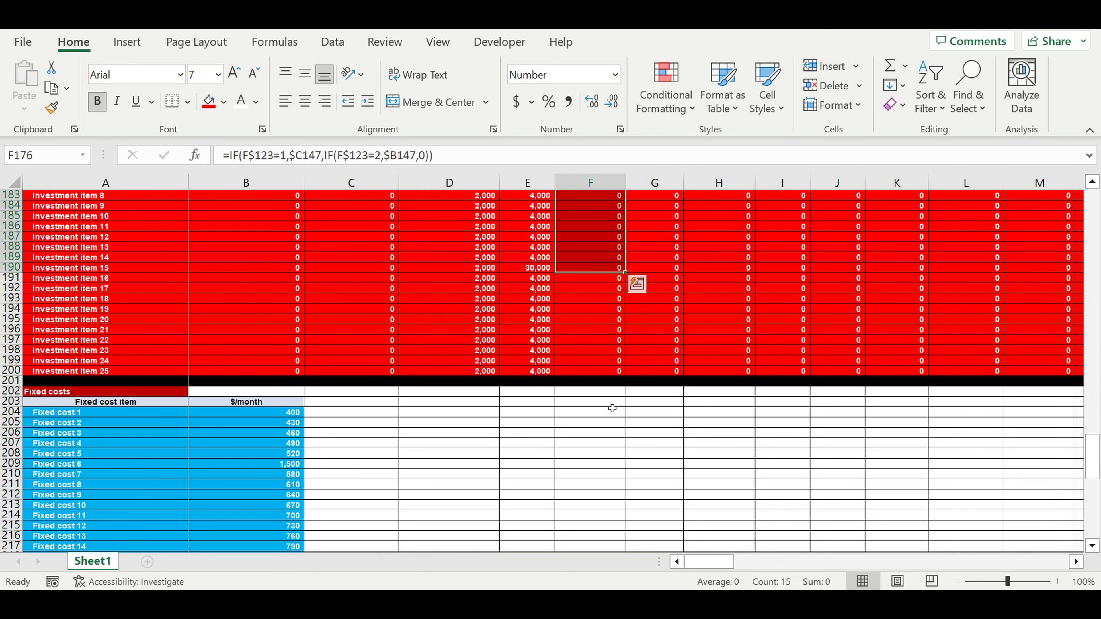
{"action": "scroll", "coordinate": [612, 408], "scroll_direction": "down", "scroll_amount": 8}
{"action": "left_click_drag", "start_coordinate": [592, 403], "coordinate": [791, 492]}
{"action": "scroll", "coordinate": [783, 460], "scroll_direction": "down", "scroll_amount": 6}
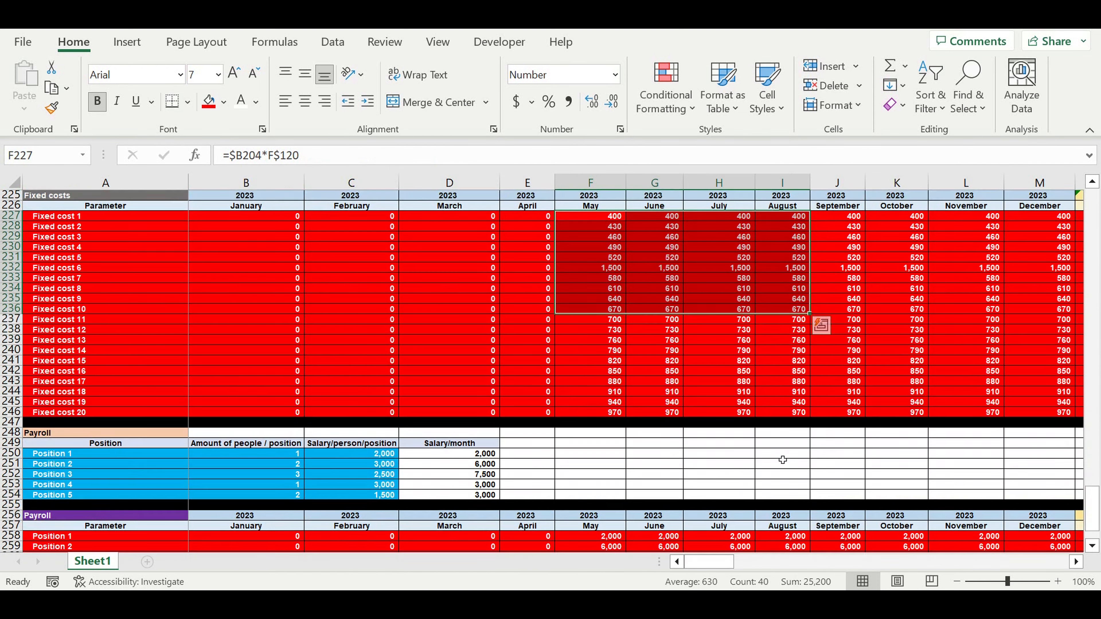
{"action": "scroll", "coordinate": [782, 459], "scroll_direction": "down", "scroll_amount": 5}
{"action": "left_click_drag", "start_coordinate": [595, 386], "coordinate": [829, 427]}
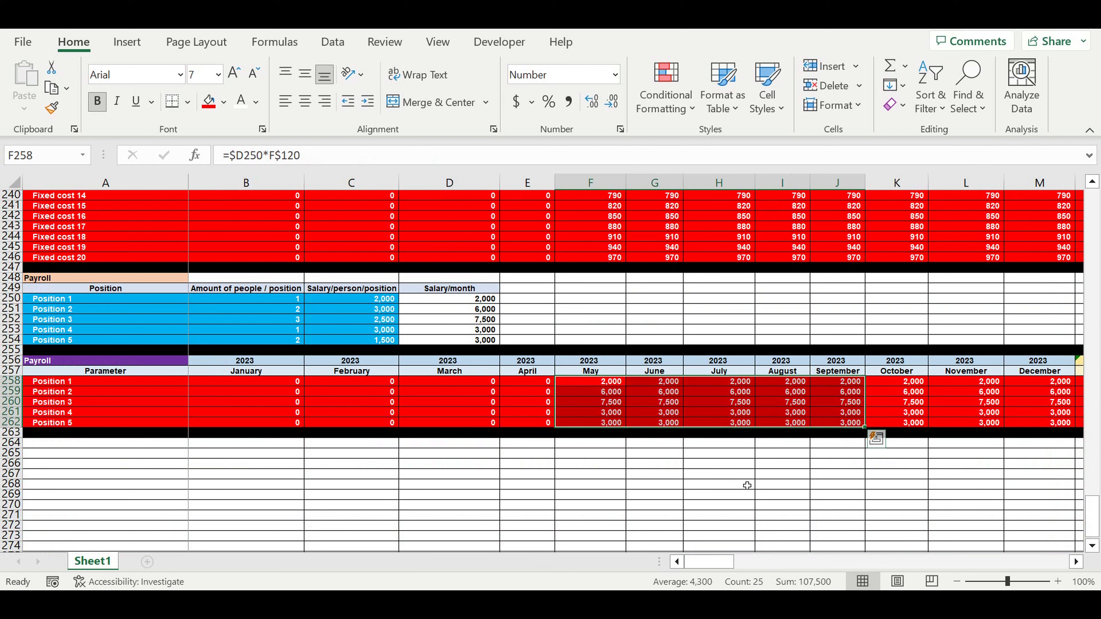
{"action": "left_click", "coordinate": [748, 481]}
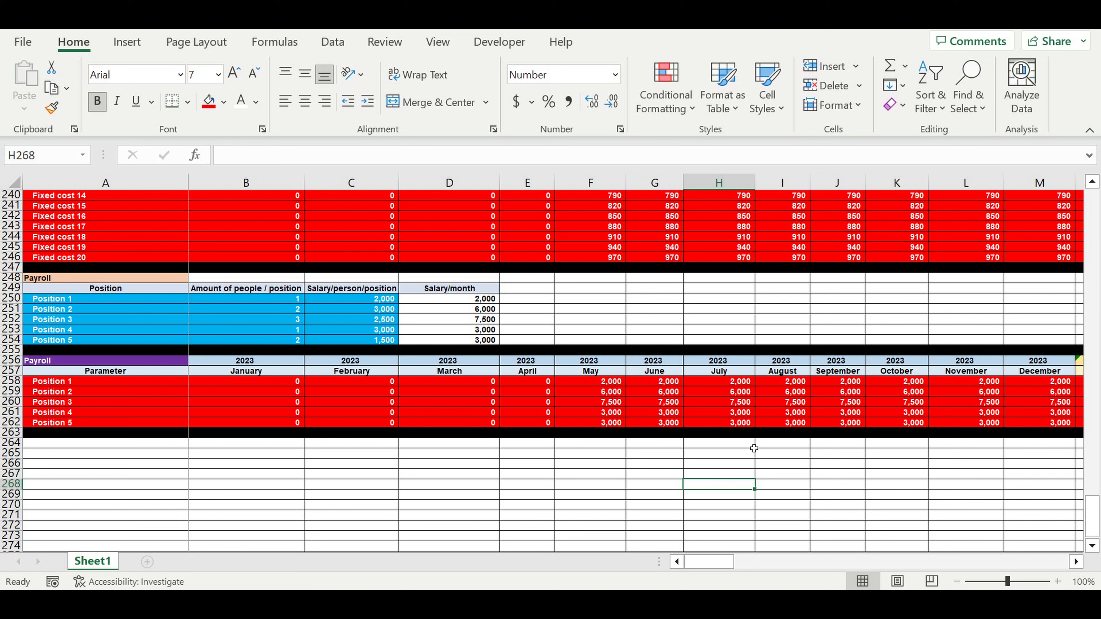
{"action": "left_click", "coordinate": [248, 445]}
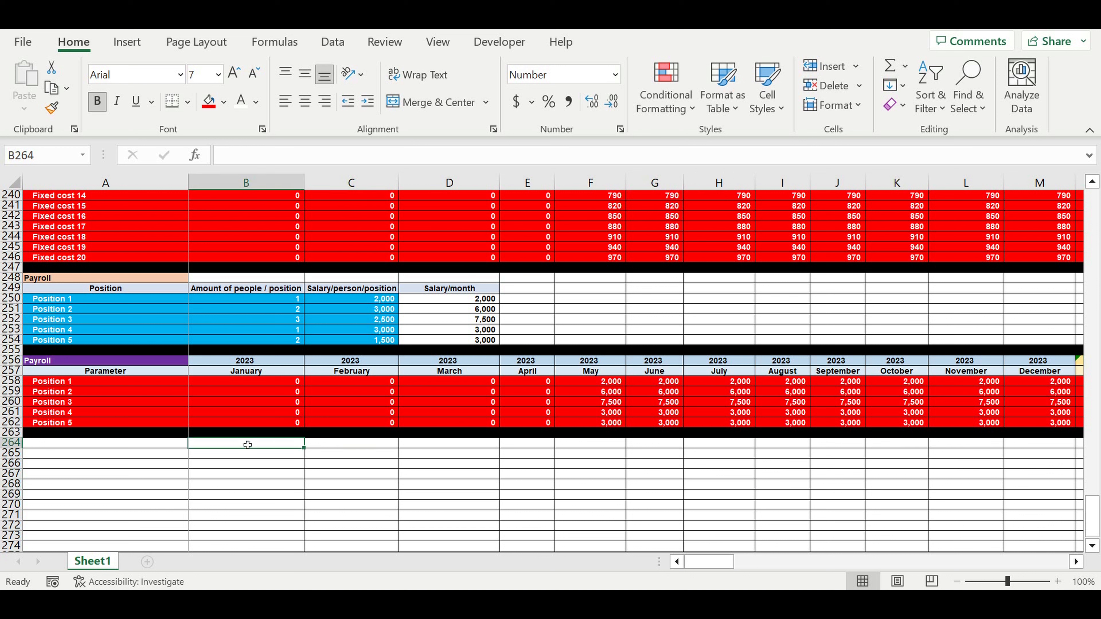